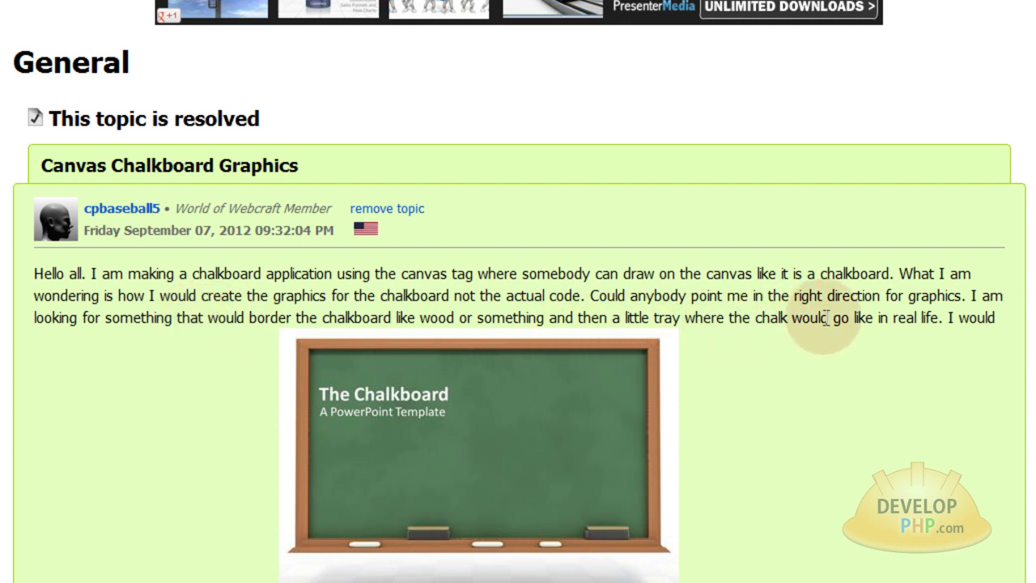
# - Create a new Fireworks PNG document sized 1400 × 550 pixels at 72 ppi
pyautogui.scroll(-2, 899, 324)
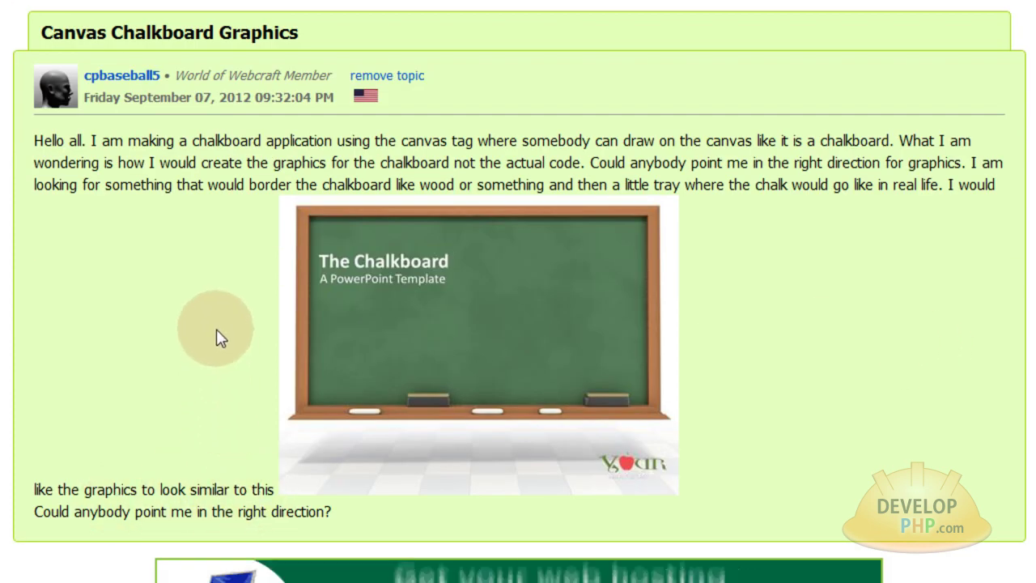
pyautogui.scroll(-4, 939, 378)
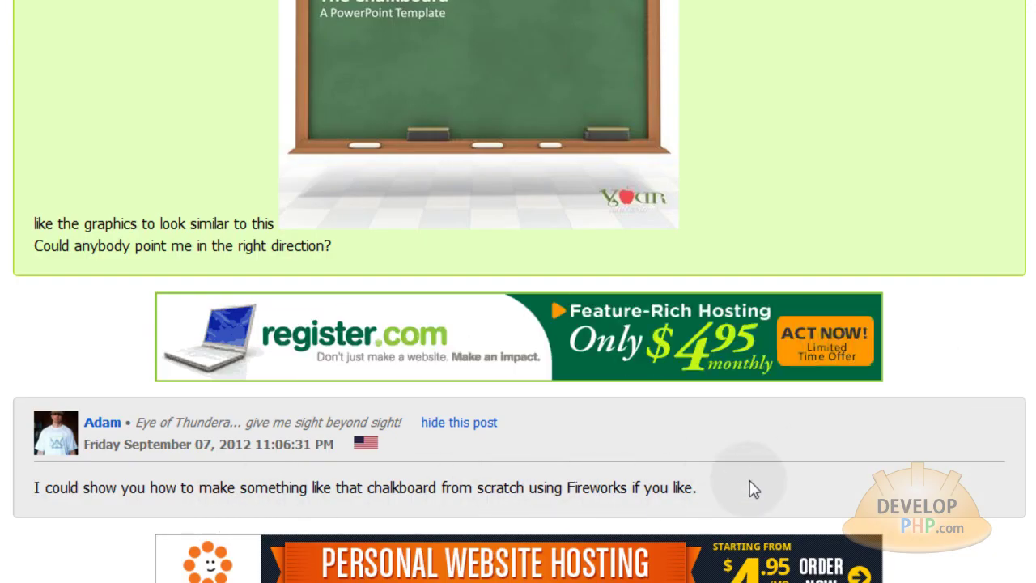
pyautogui.scroll(-5, 782, 483)
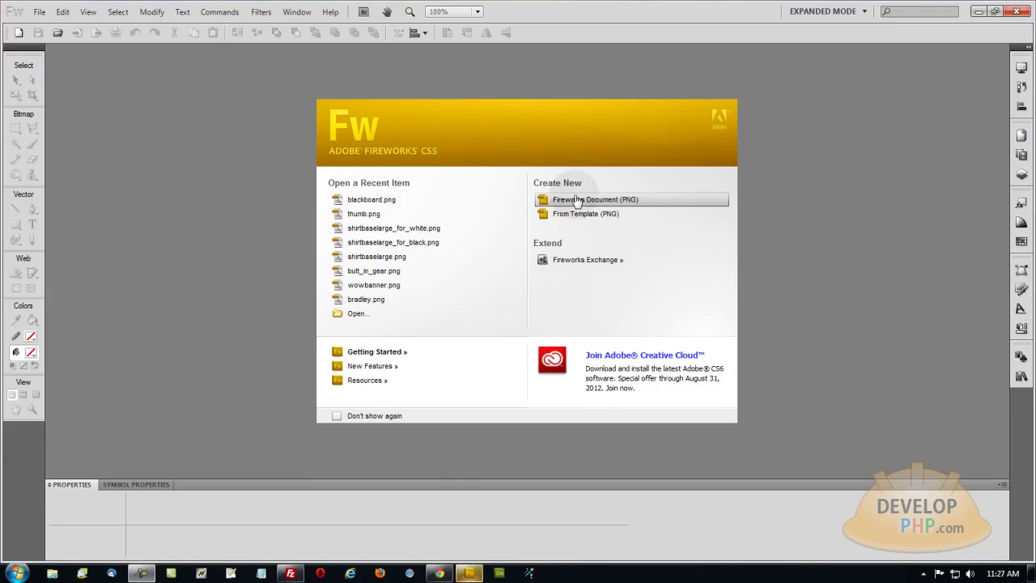
pyautogui.click(577, 201)
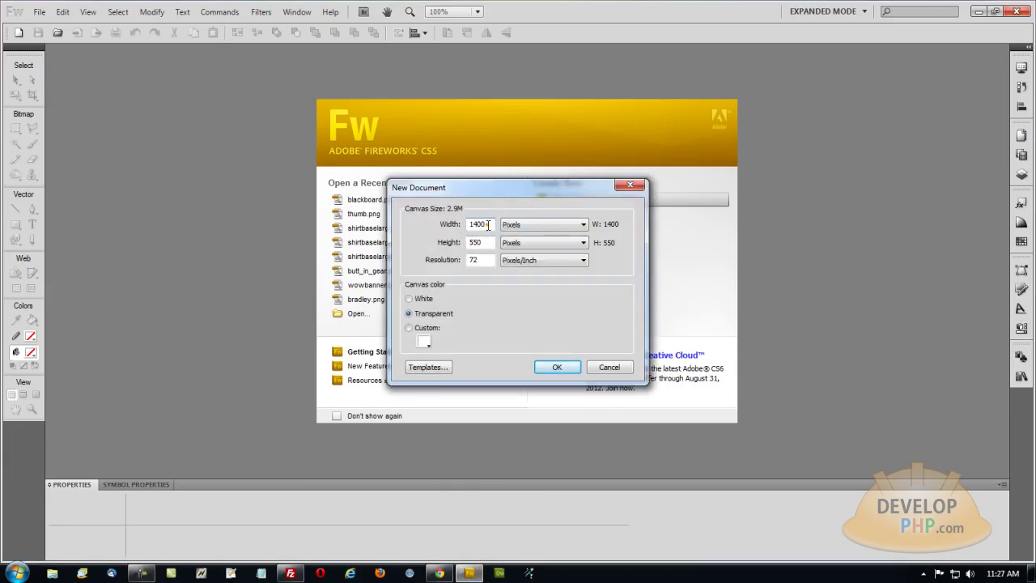
pyautogui.doubleClick(478, 242)
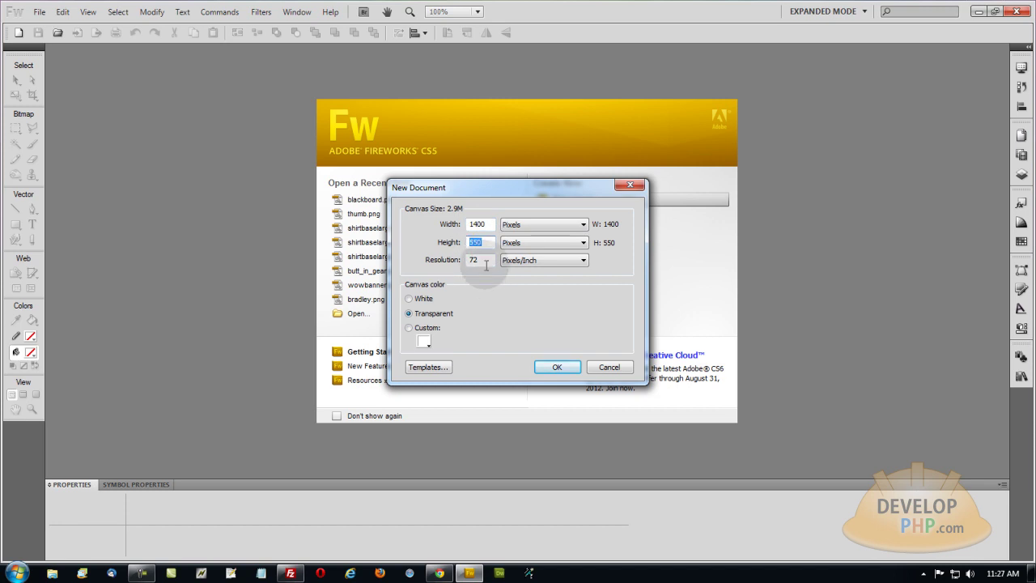
pyautogui.click(483, 226)
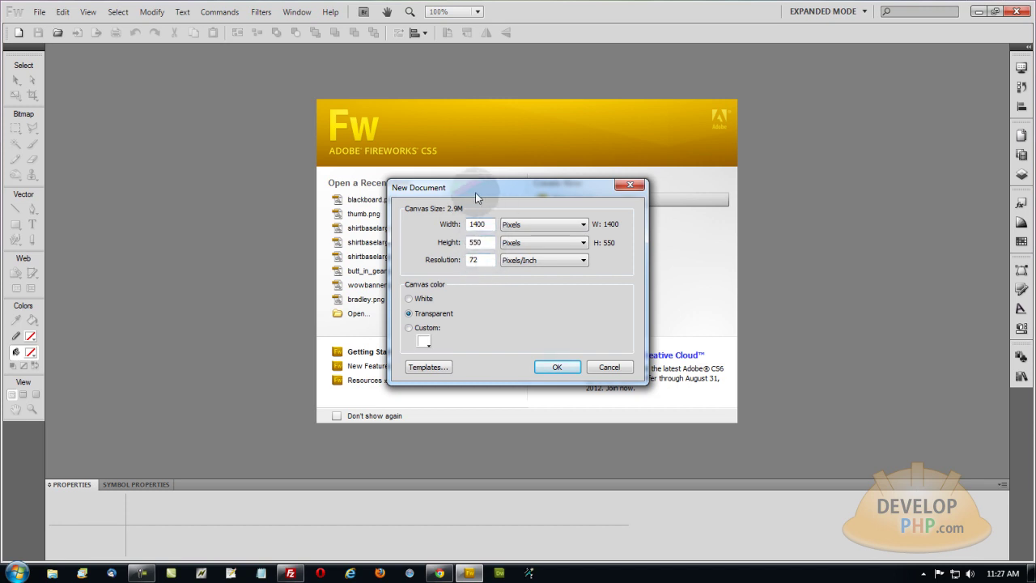
pyautogui.click(557, 367)
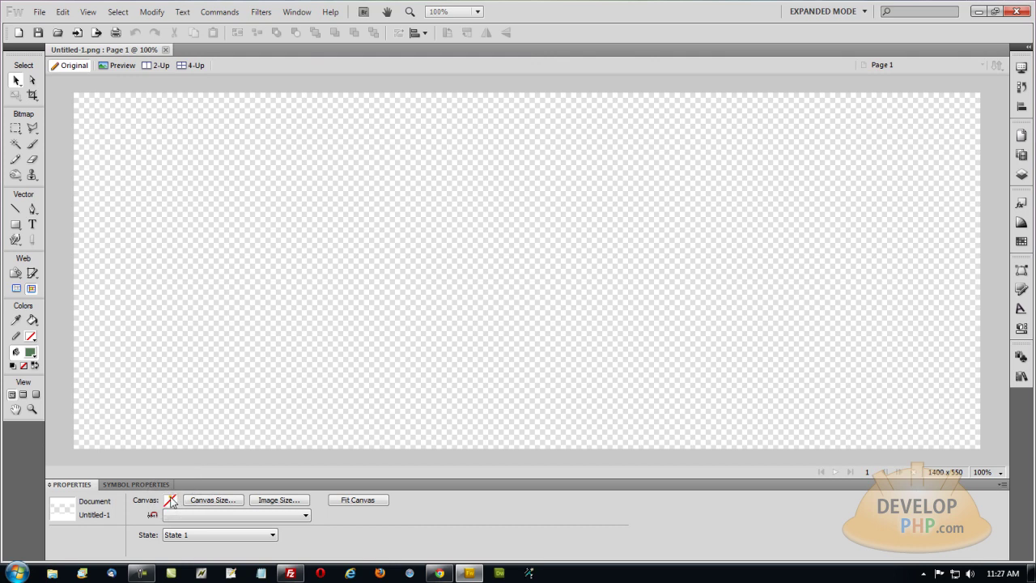
# - Set the canvas background colour to white
pyautogui.click(170, 501)
pyautogui.click(179, 448)
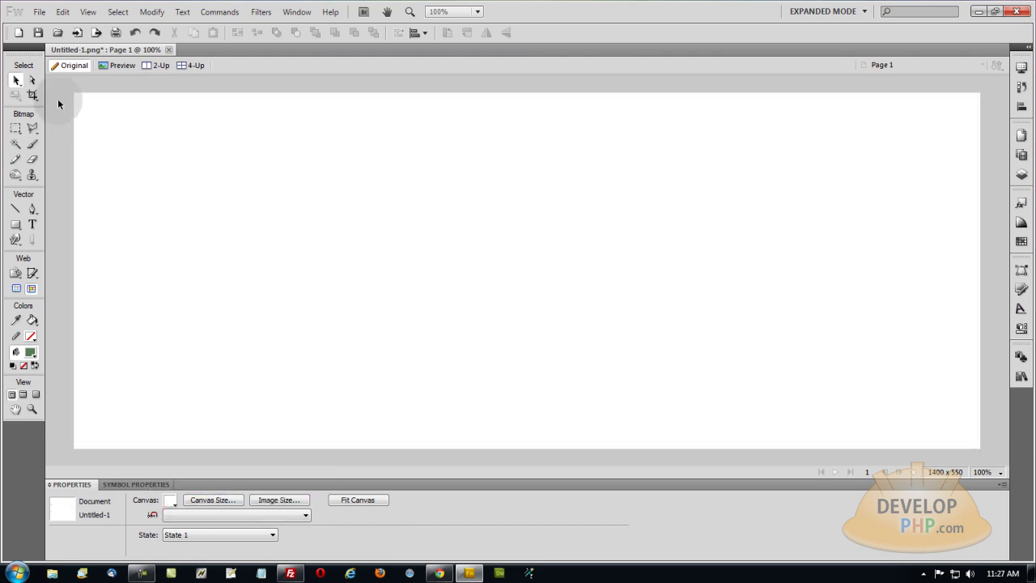
pyautogui.click(39, 11)
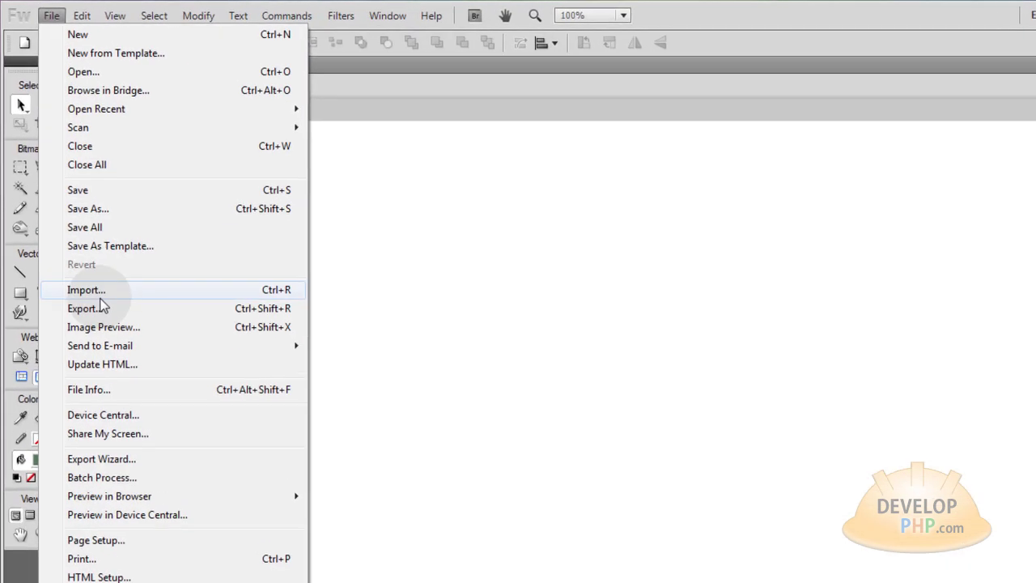
# - Import the dark texture image and place it at the canvas top-left as a 672 × 412 bitmap
pyautogui.click(85, 250)
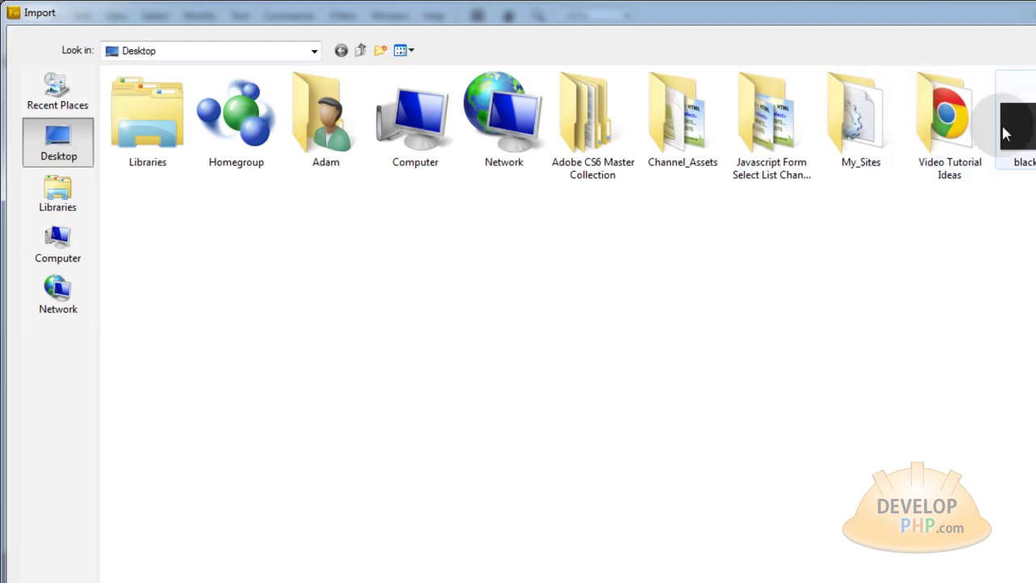
pyautogui.doubleClick(1012, 129)
pyautogui.click(743, 299)
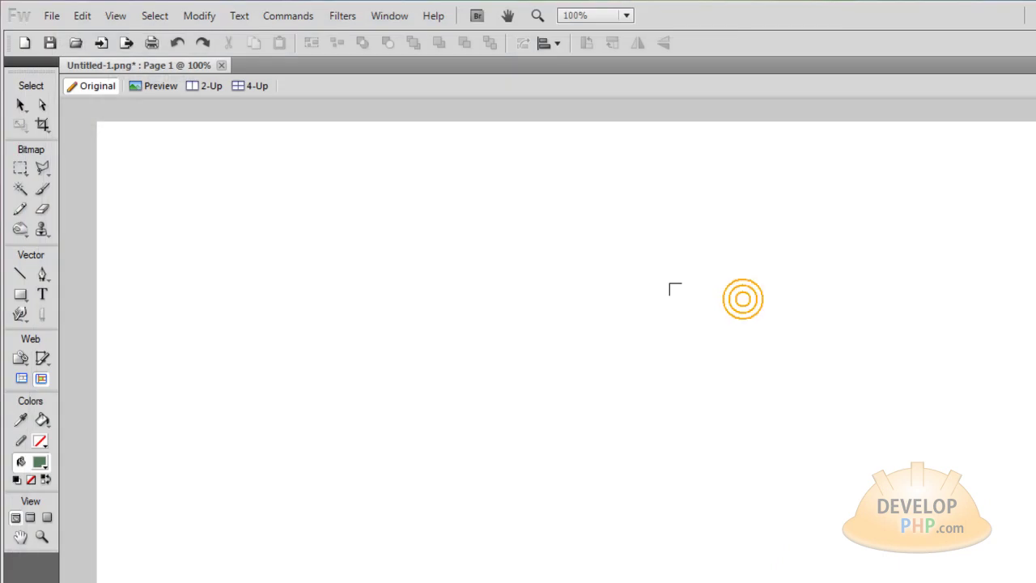
pyautogui.click(182, 151)
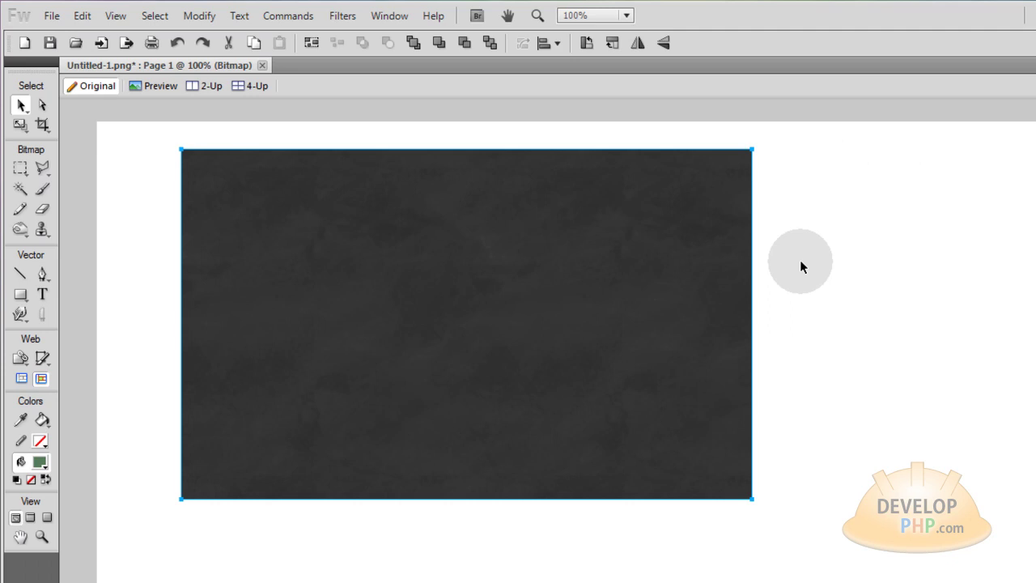
pyautogui.click(668, 231)
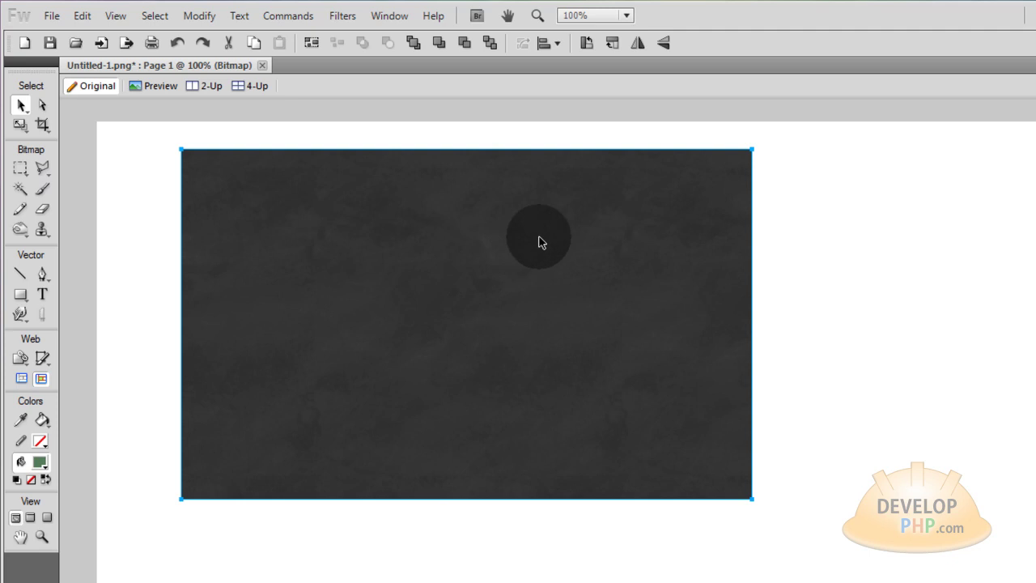
pyautogui.click(648, 245)
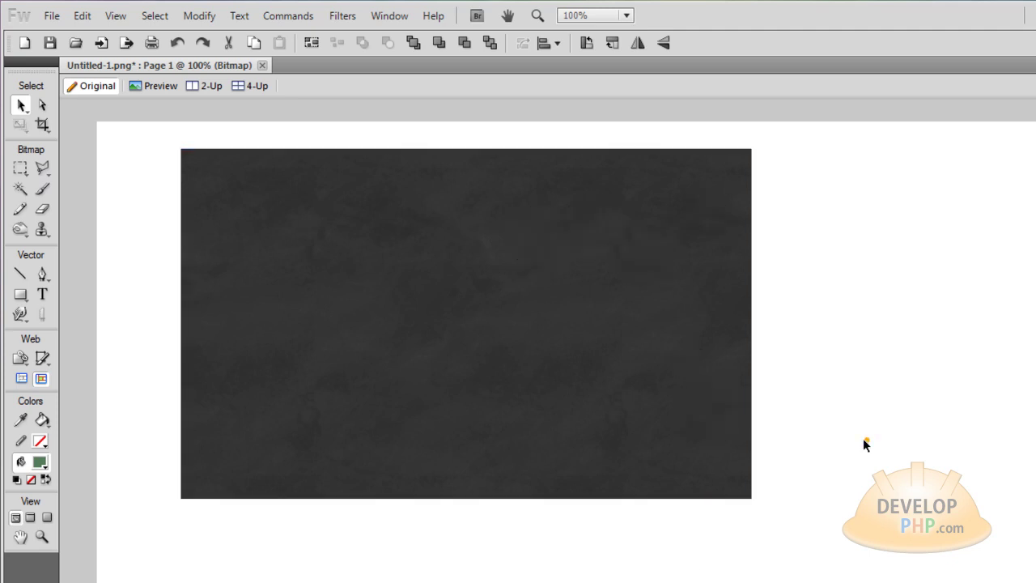
pyautogui.click(630, 338)
# - Tint the texture green with a Hue/Saturation live filter, hue near 90, with more saturation and lightness
pyautogui.click(431, 540)
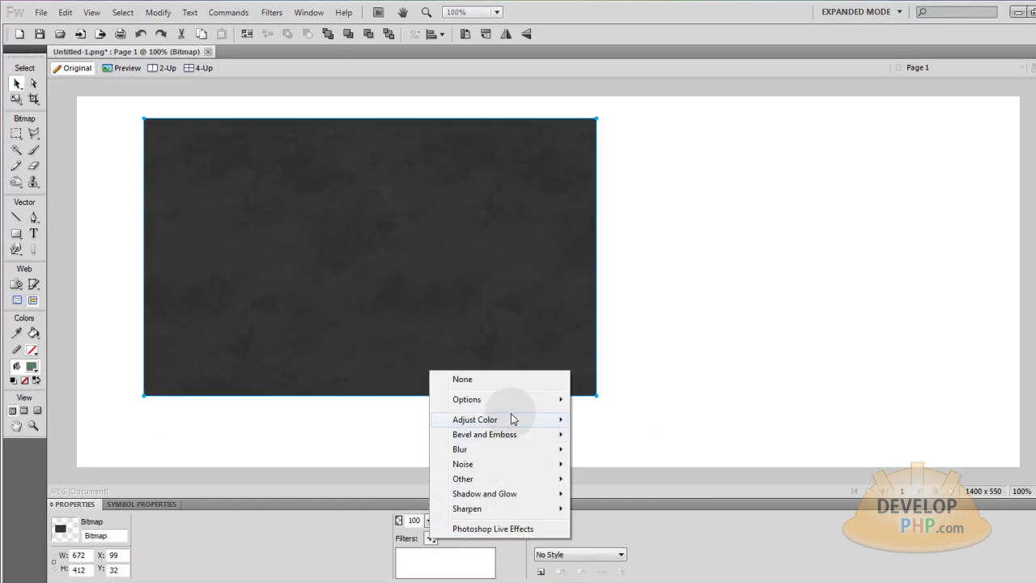
pyautogui.moveTo(515, 419)
pyautogui.click(620, 479)
pyautogui.moveTo(583, 240); pyautogui.dragTo(822, 294)
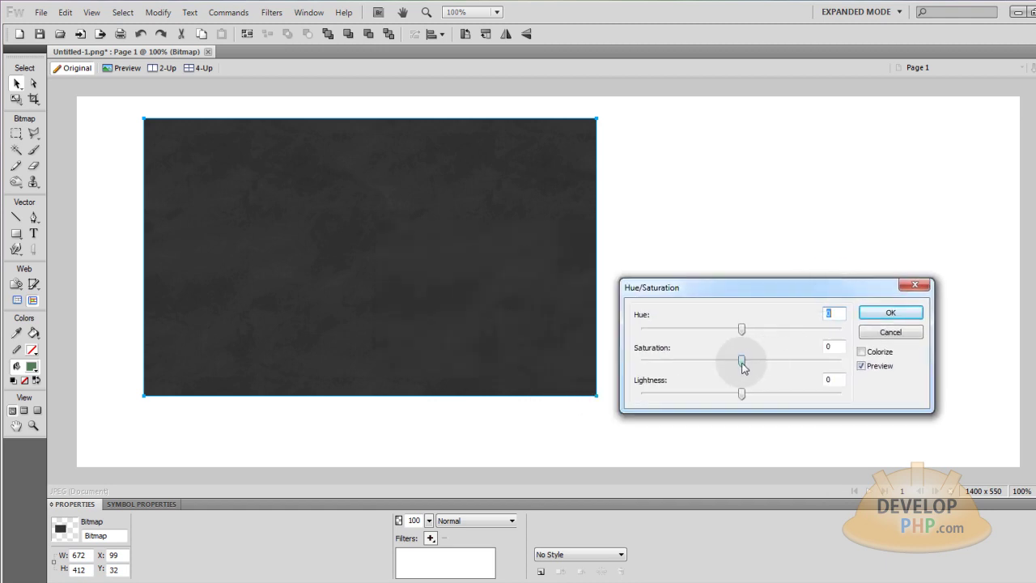
pyautogui.moveTo(743, 329); pyautogui.dragTo(778, 329)
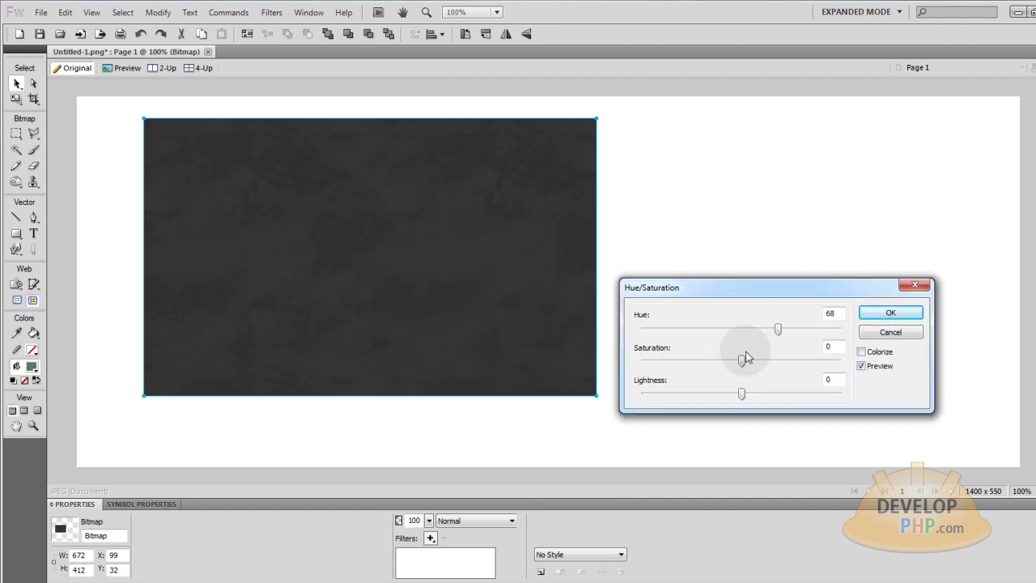
pyautogui.moveTo(742, 366); pyautogui.dragTo(771, 363)
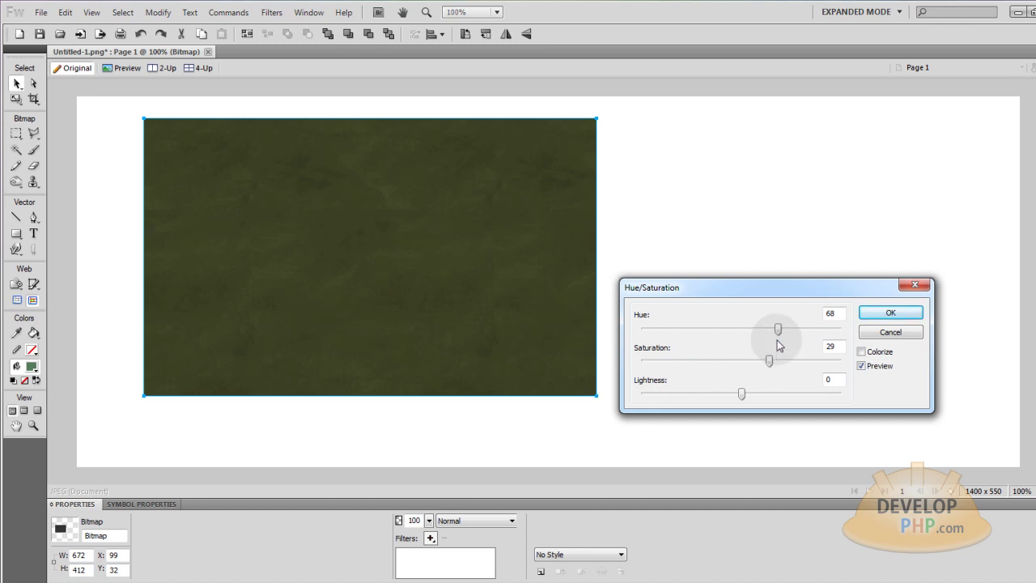
pyautogui.moveTo(778, 329); pyautogui.dragTo(795, 331)
pyautogui.moveTo(743, 397); pyautogui.dragTo(756, 395)
pyautogui.click(890, 314)
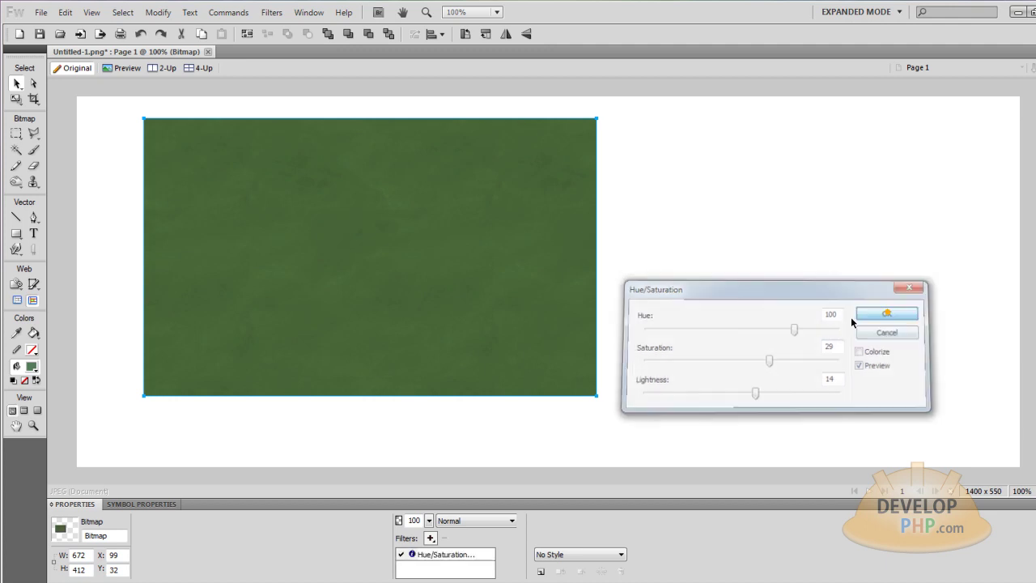
pyautogui.click(719, 247)
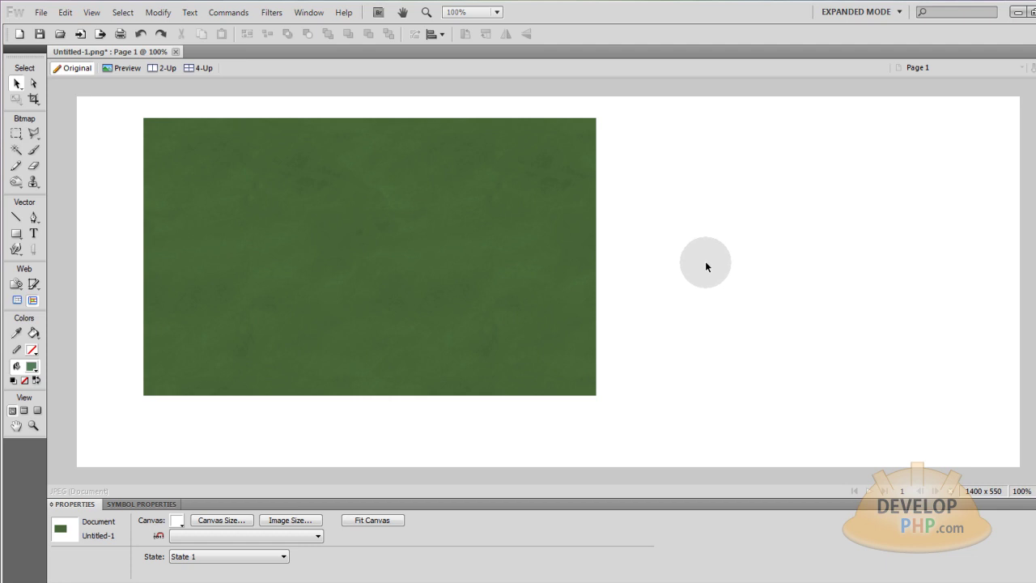
# - Drag the green chalkboard bitmap right, toward the centre of the canvas
pyautogui.click(537, 169)
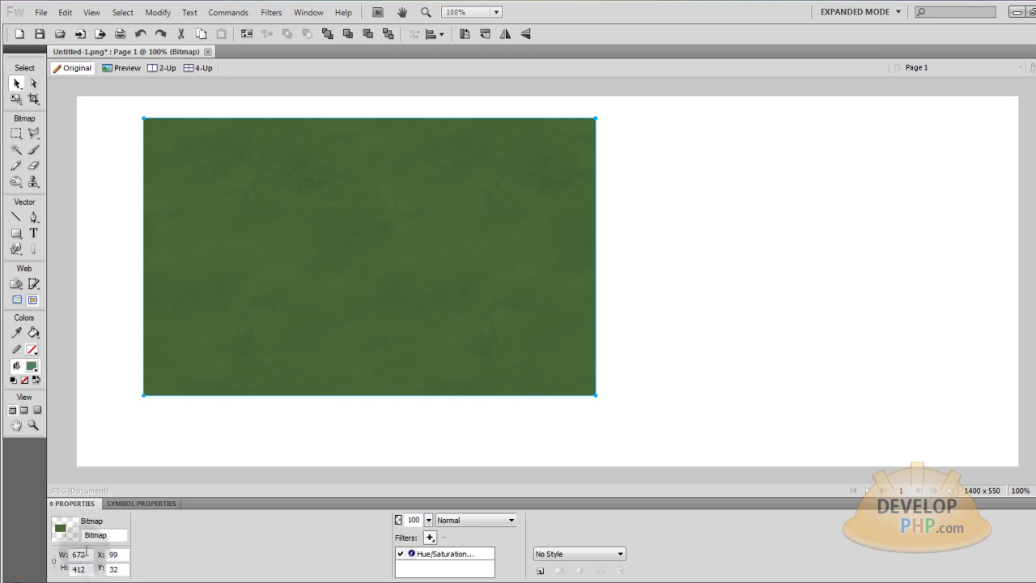
pyautogui.click(191, 439)
pyautogui.click(670, 372)
pyautogui.click(456, 323)
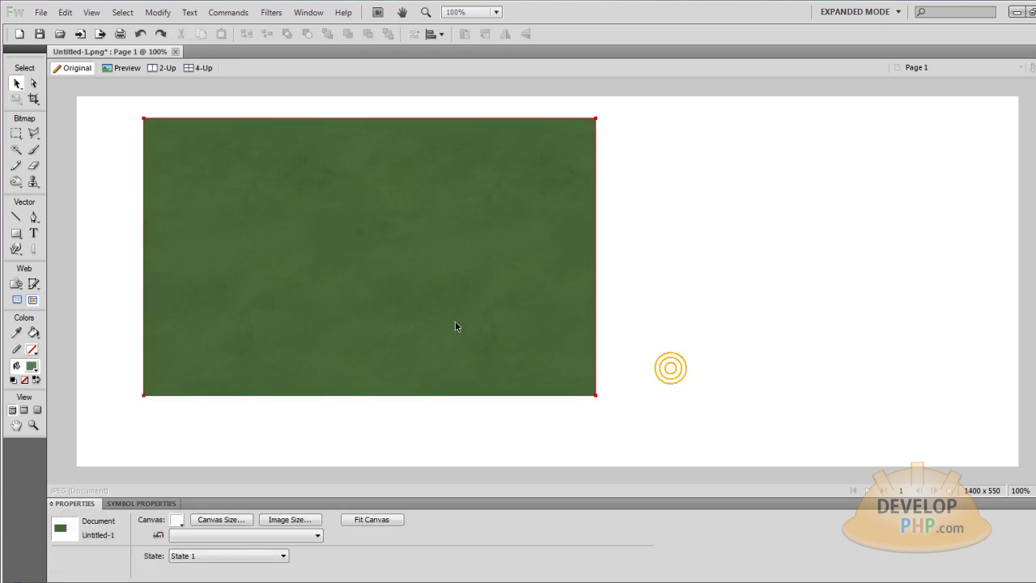
pyautogui.moveTo(389, 329); pyautogui.dragTo(569, 352)
pyautogui.click(16, 233)
# - Draw a 16 × 422 orange-filled strip and butt it against the chalkboard's left edge
pyautogui.click(56, 247)
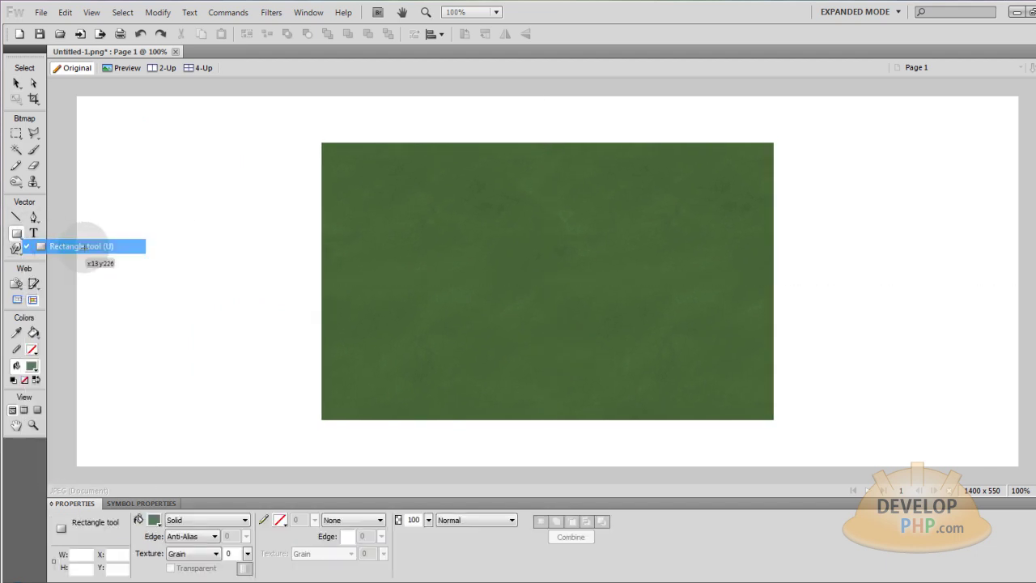
pyautogui.moveTo(287, 143); pyautogui.dragTo(298, 427)
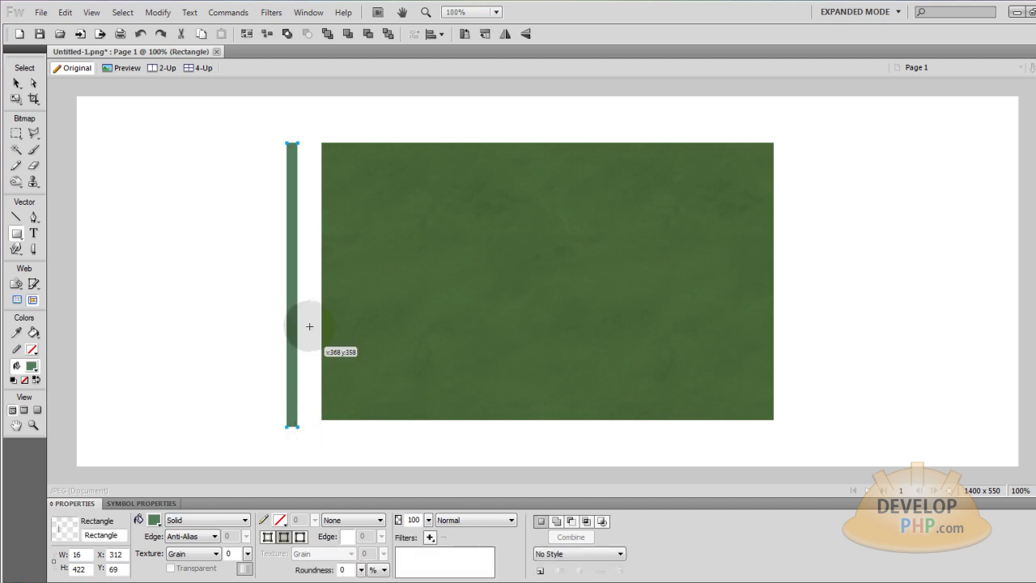
pyautogui.click(154, 521)
pyautogui.click(280, 405)
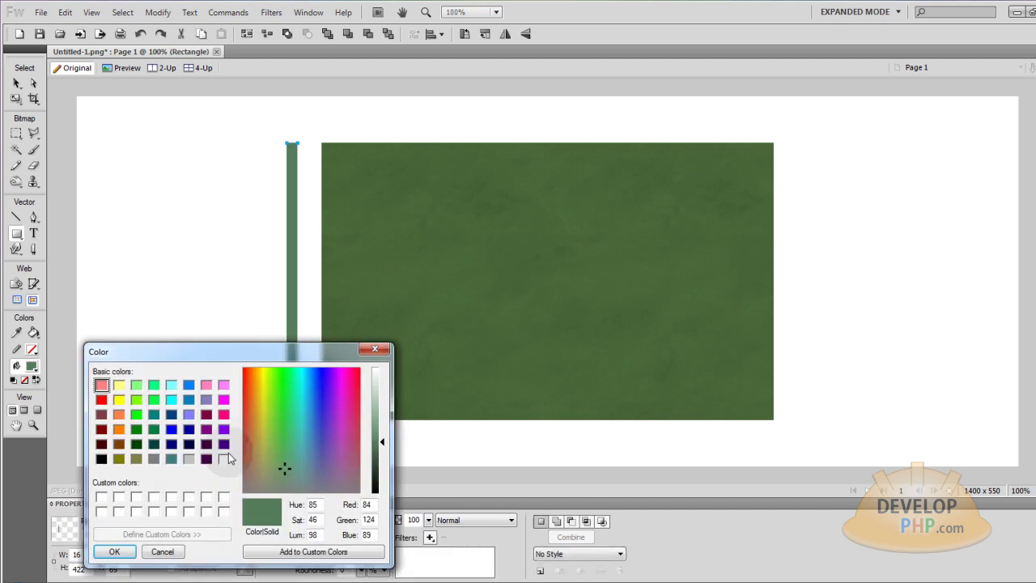
pyautogui.click(255, 434)
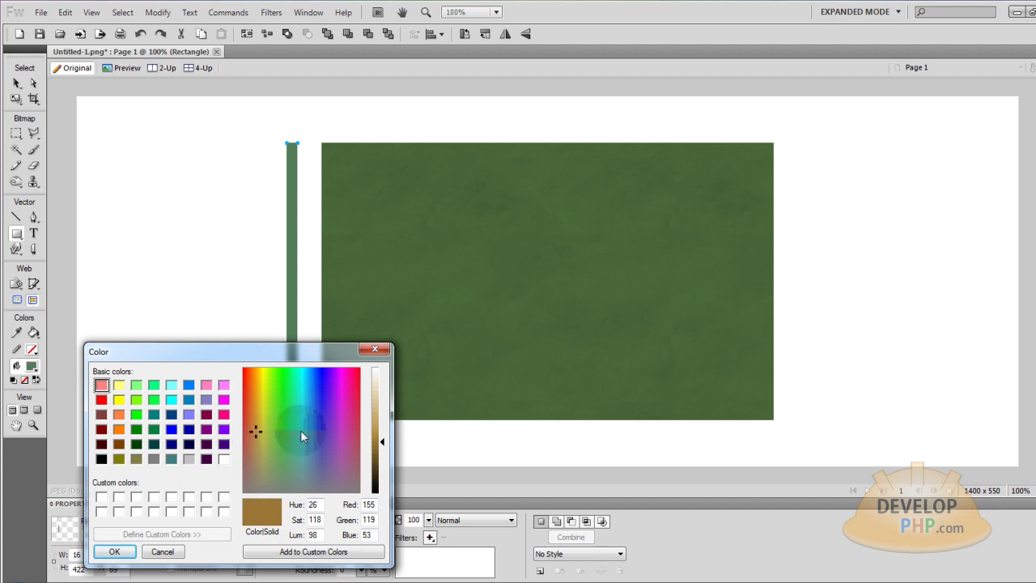
pyautogui.moveTo(390, 446); pyautogui.dragTo(384, 438)
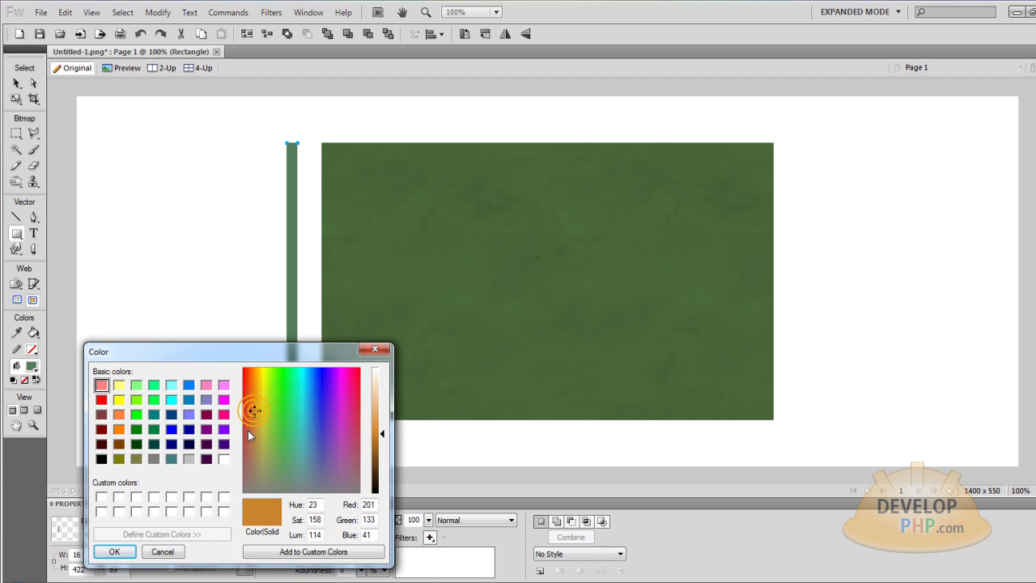
pyautogui.click(113, 552)
pyautogui.press('v')
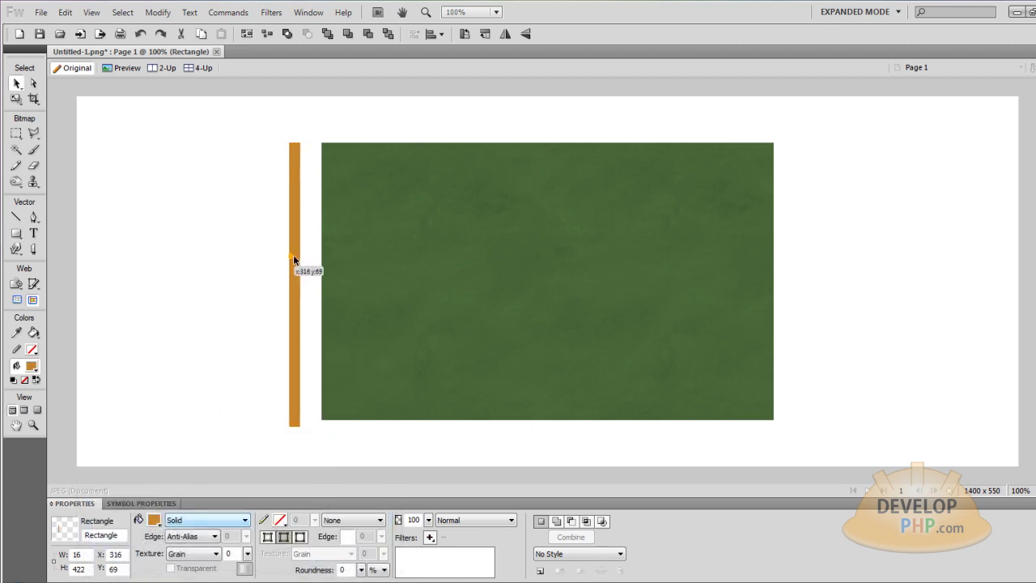
pyautogui.moveTo(297, 261); pyautogui.dragTo(318, 257)
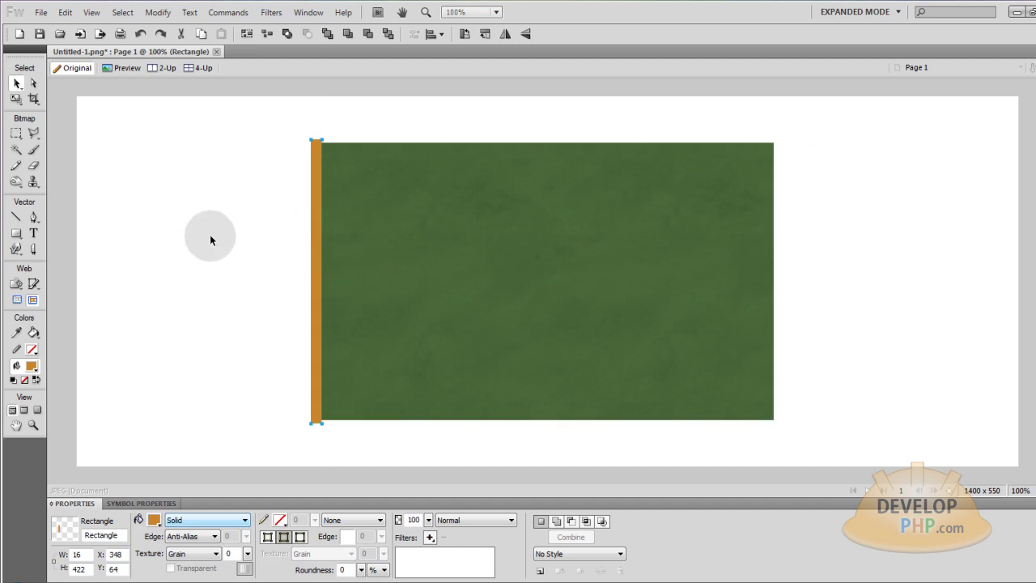
# - Alt-drag a copy of the orange strip onto the board's right edge
pyautogui.moveTo(317, 245); pyautogui.dragTo(778, 252)
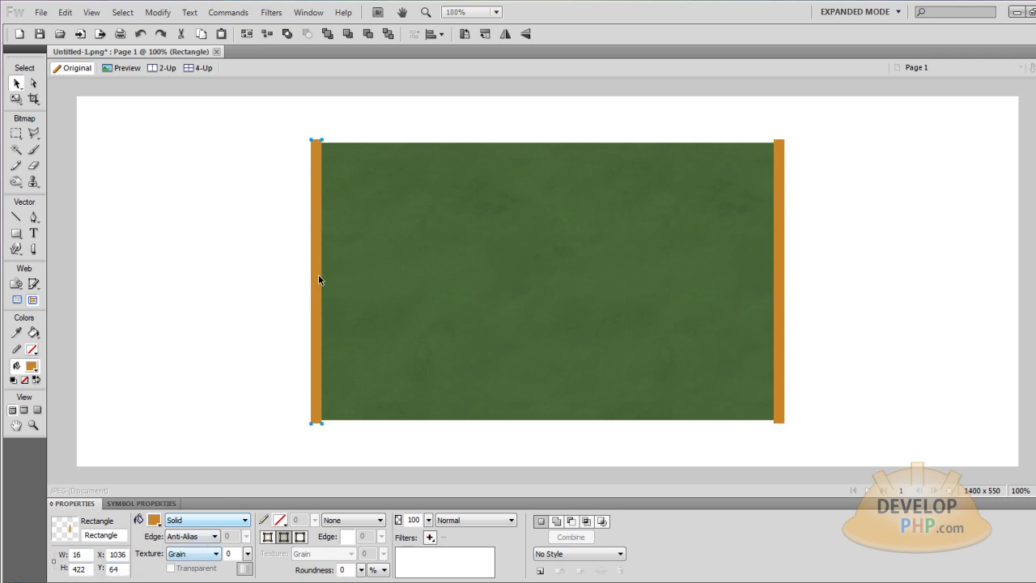
pyautogui.click(188, 338)
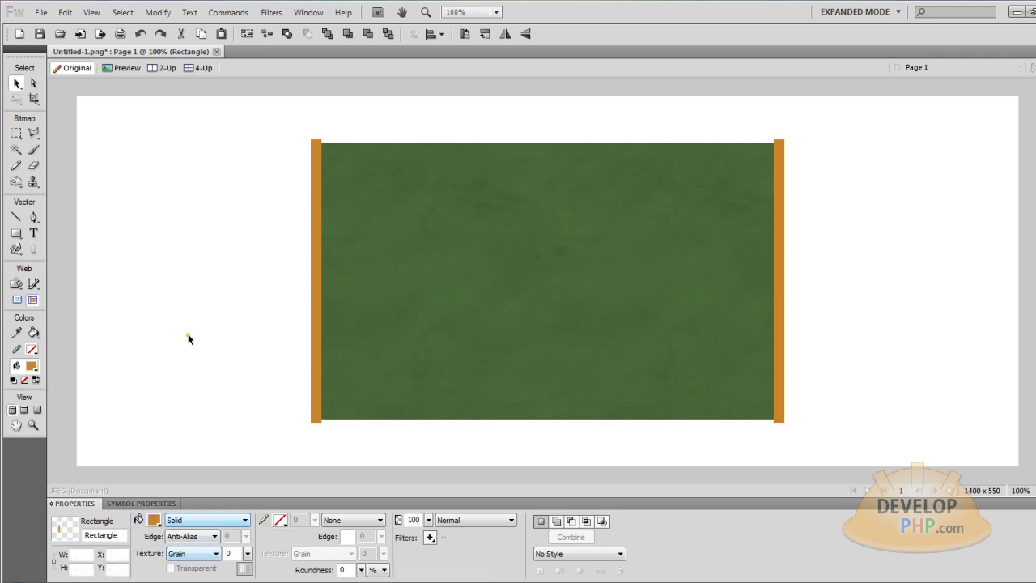
pyautogui.click(318, 237)
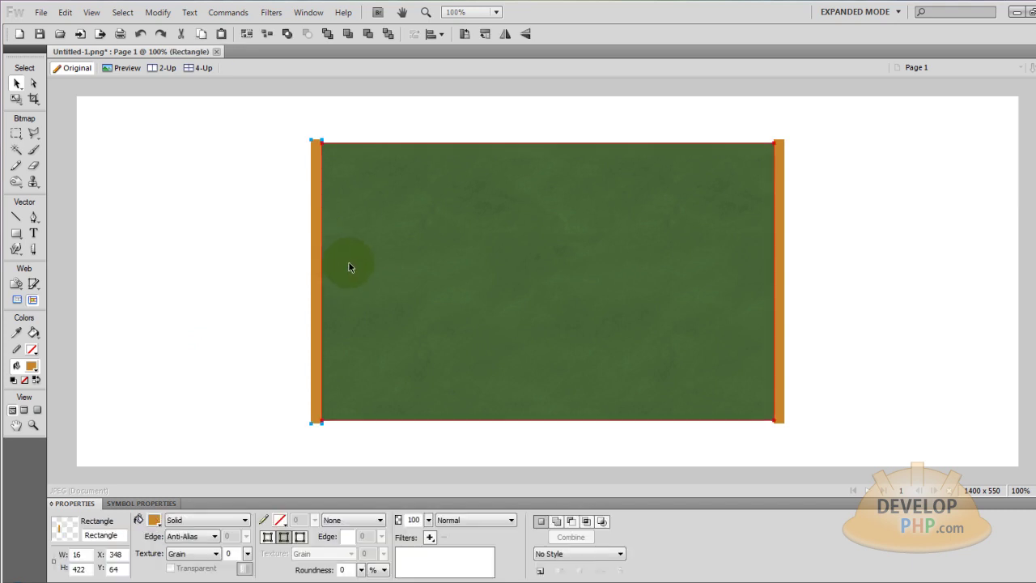
# - Duplicate the strip, rotate it horizontal, and scale it to 680 wide along the top edge
pyautogui.moveTo(317, 264); pyautogui.dragTo(233, 264)
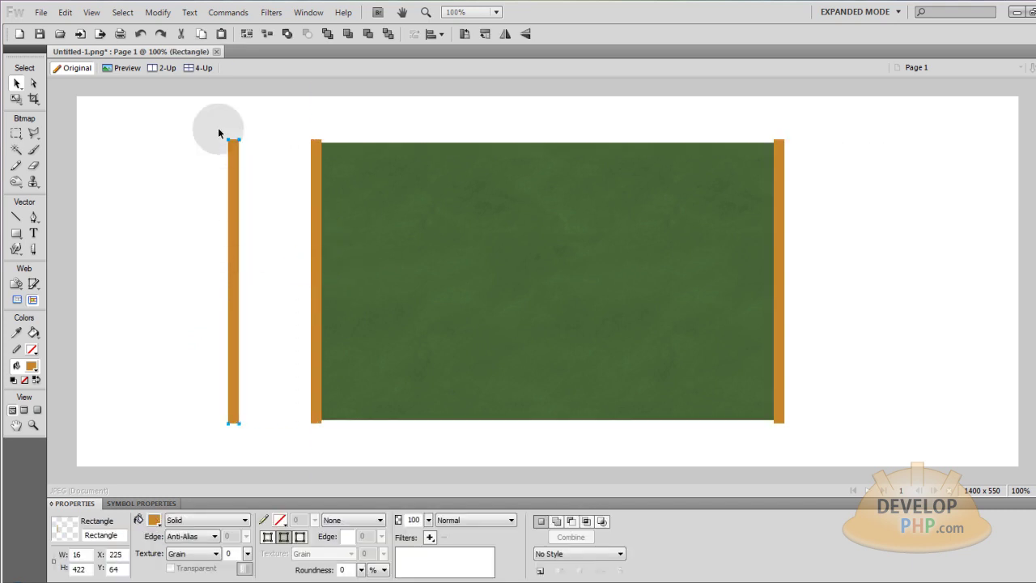
pyautogui.click(466, 39)
pyautogui.moveTo(143, 284); pyautogui.dragTo(374, 149)
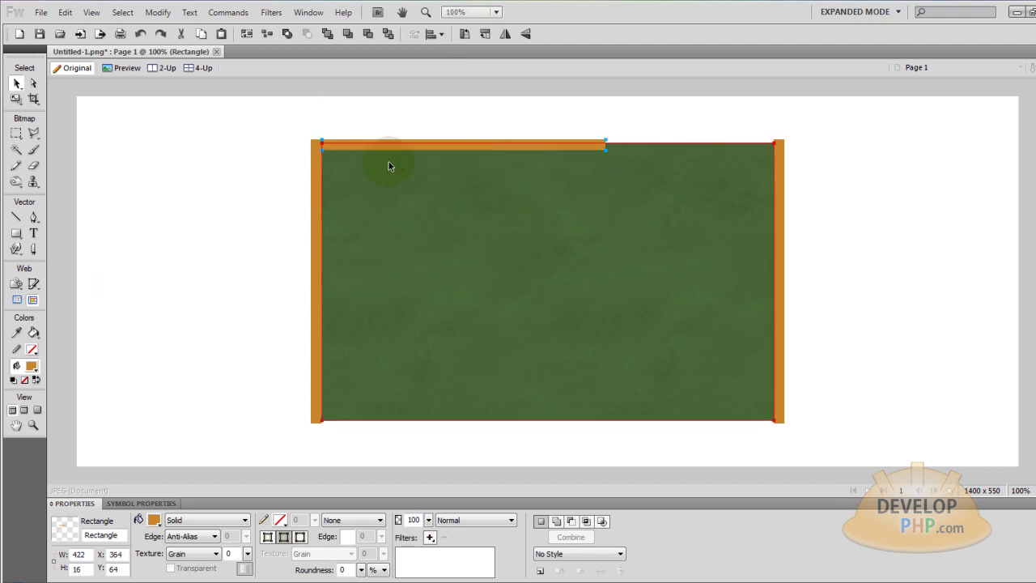
pyautogui.click(17, 98)
pyautogui.moveTo(16, 98); pyautogui.dragTo(69, 108)
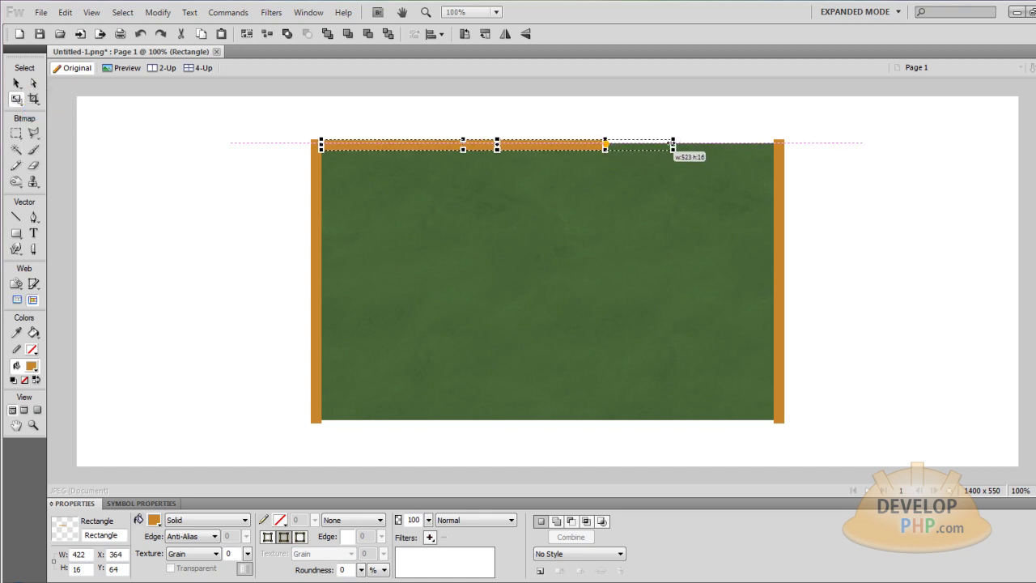
pyautogui.moveTo(686, 142); pyautogui.dragTo(779, 144)
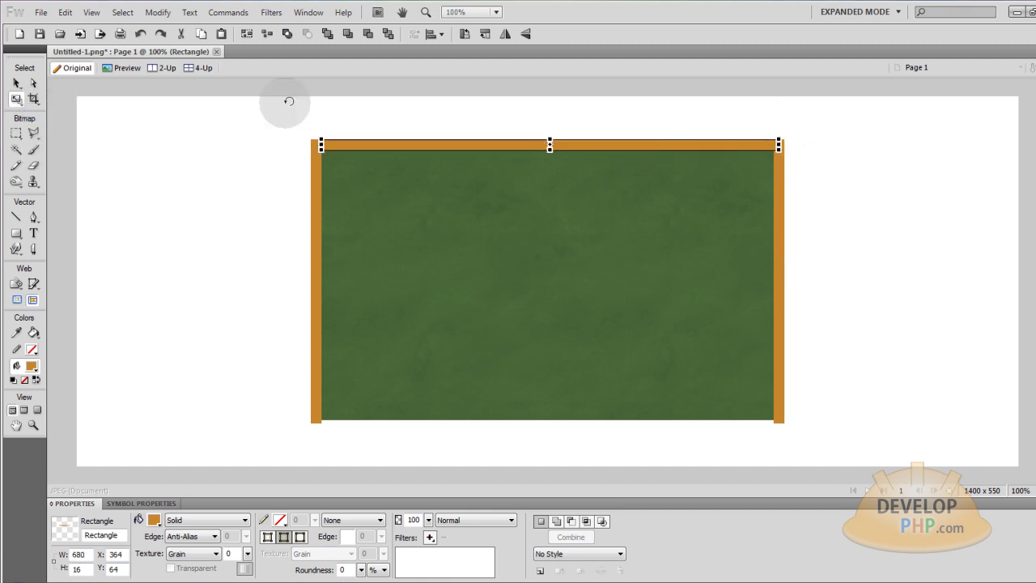
pyautogui.click(16, 84)
# - Alt-drag a copy of the top bar down onto the board's bottom edge
pyautogui.click(335, 161)
pyautogui.click(411, 143)
pyautogui.click(869, 166)
pyautogui.click(692, 154)
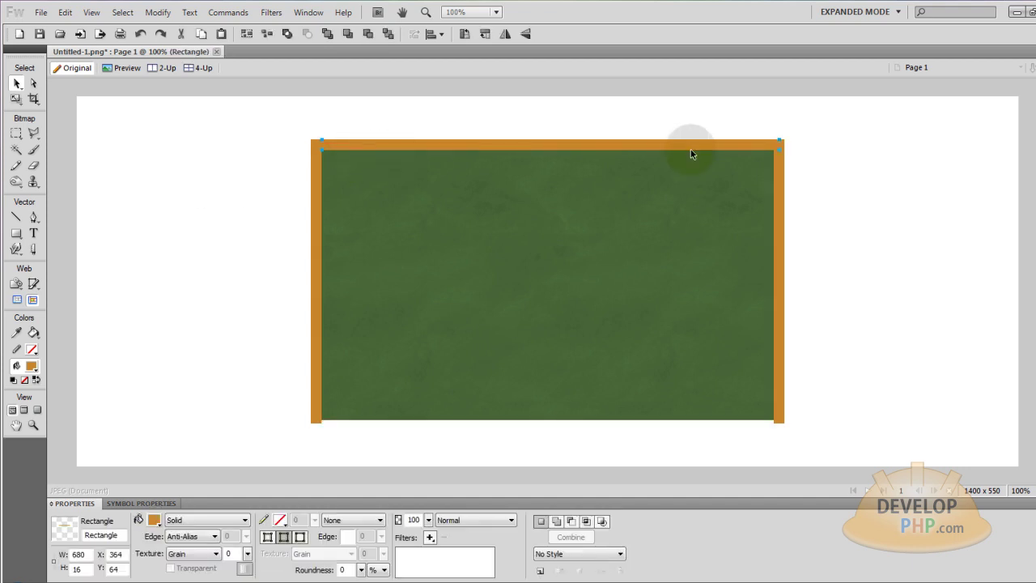
pyautogui.moveTo(689, 151); pyautogui.dragTo(685, 420)
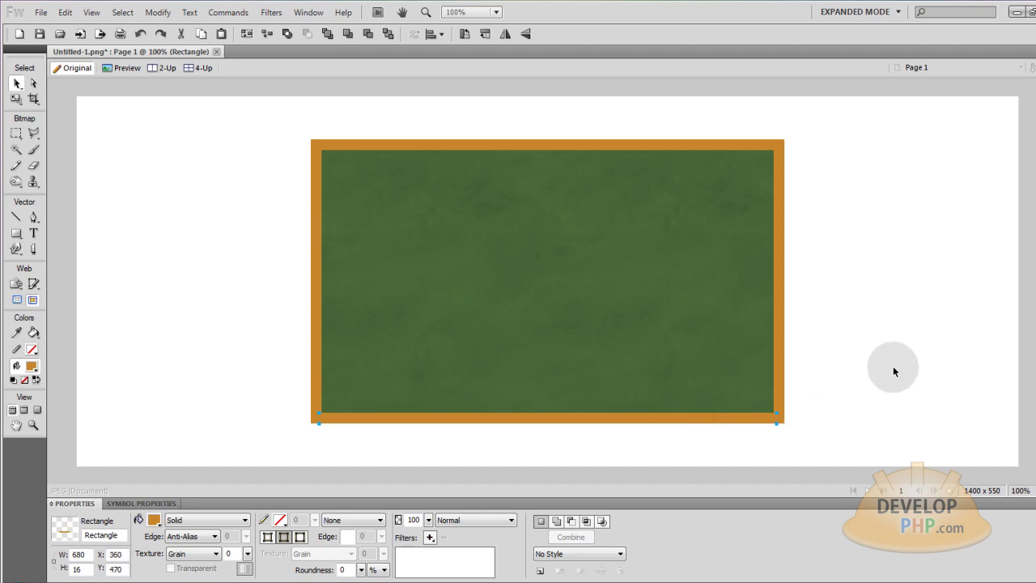
pyautogui.click(894, 371)
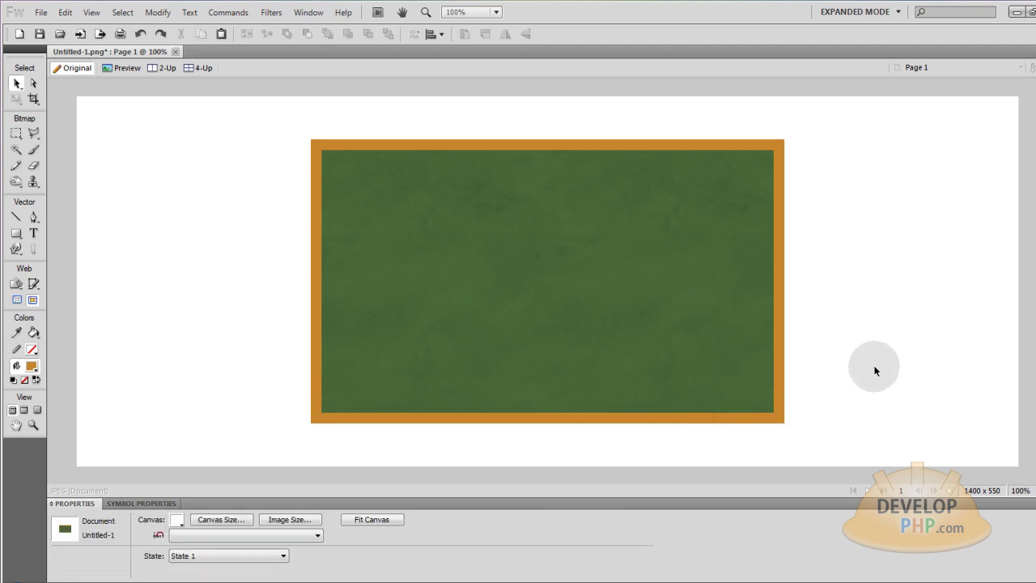
# - Select all four orange bars and union them into one 704 × 422 frame path
pyautogui.click(733, 422)
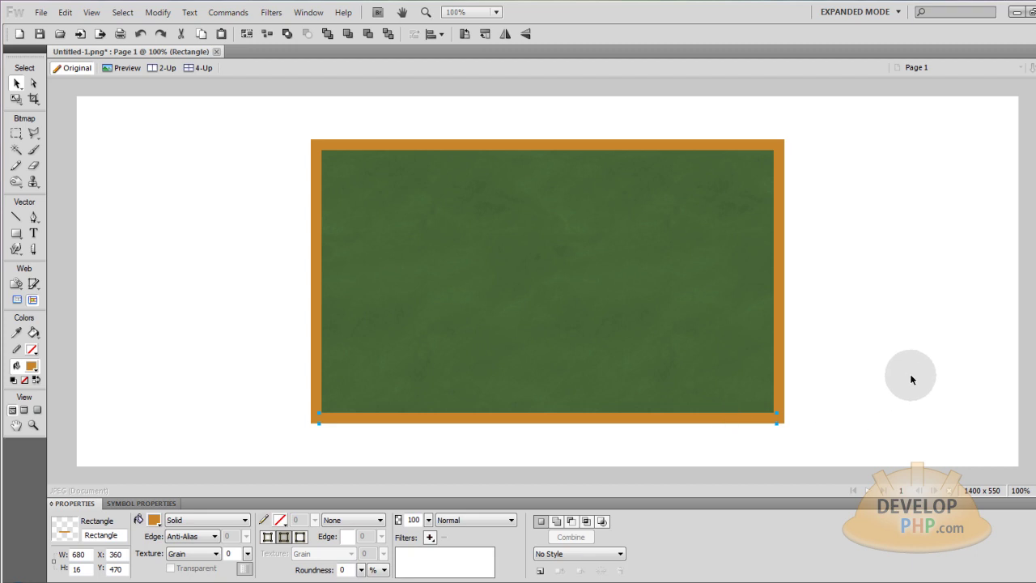
pyautogui.keyDown('shift'); pyautogui.click(783, 284); pyautogui.keyUp('shift')
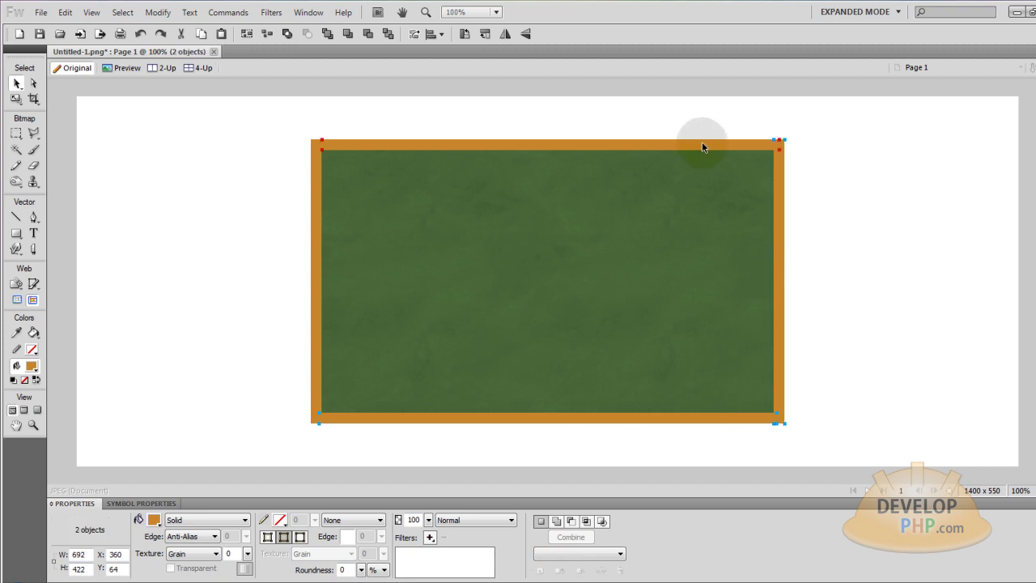
pyautogui.keyDown('shift'); pyautogui.click(314, 211); pyautogui.keyUp('shift')
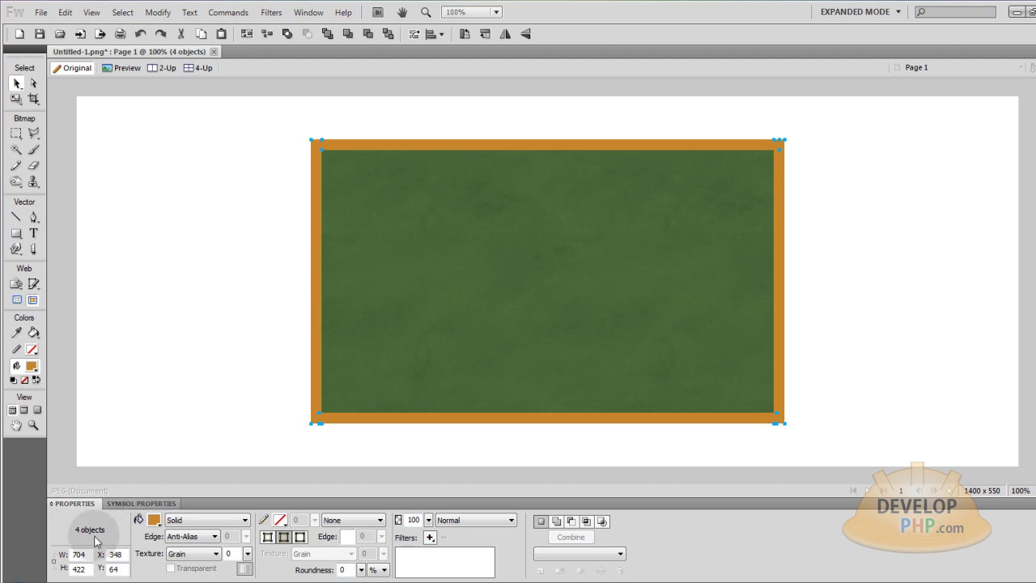
pyautogui.click(151, 12)
pyautogui.moveTo(340, 261)
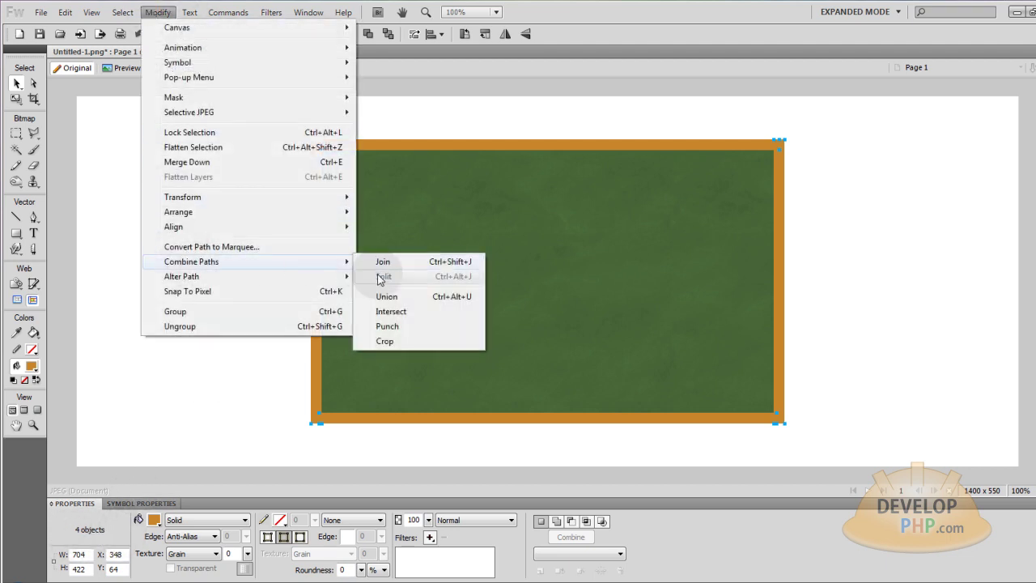
pyautogui.click(390, 296)
pyautogui.click(232, 226)
pyautogui.click(236, 223)
pyautogui.click(279, 323)
pyautogui.click(317, 308)
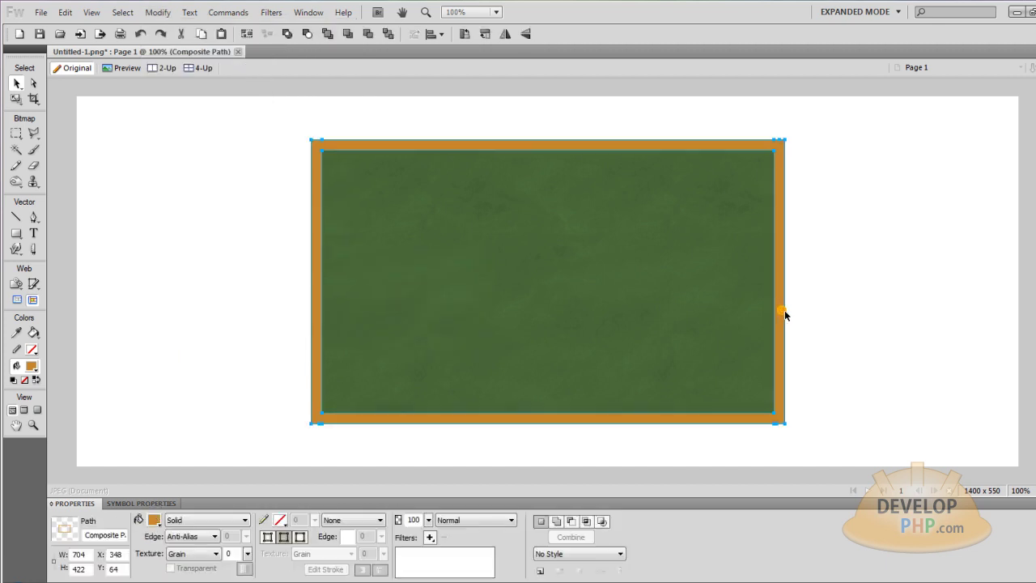
pyautogui.click(859, 269)
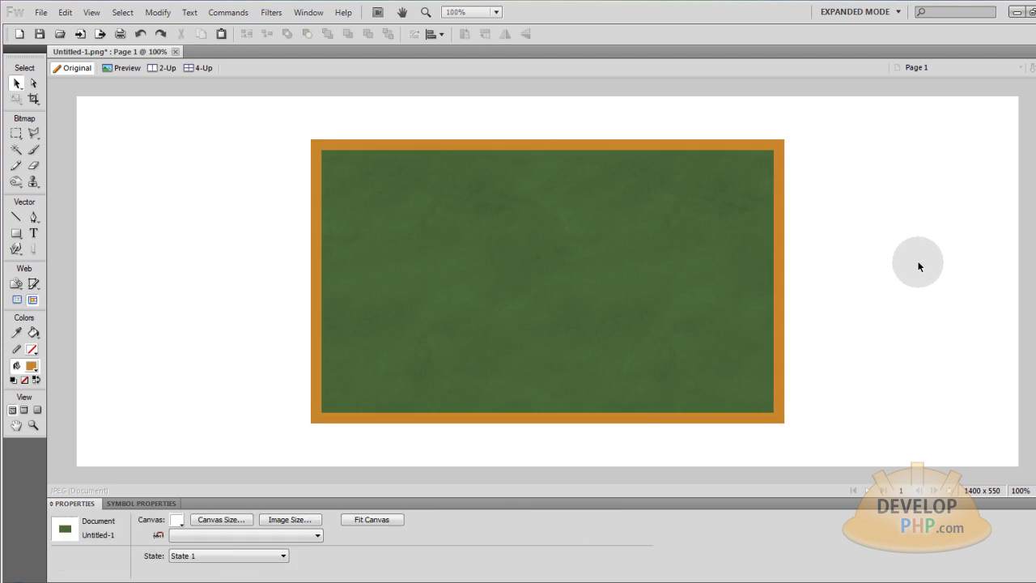
# - Scale the green board's top and bottom edges inward to fit inside the frame
pyautogui.click(589, 230)
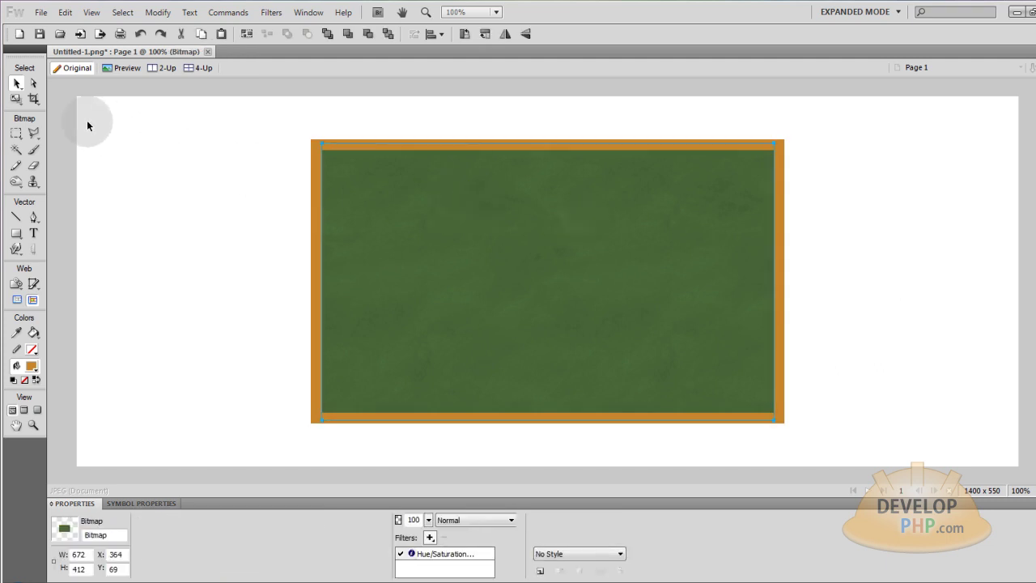
pyautogui.click(15, 98)
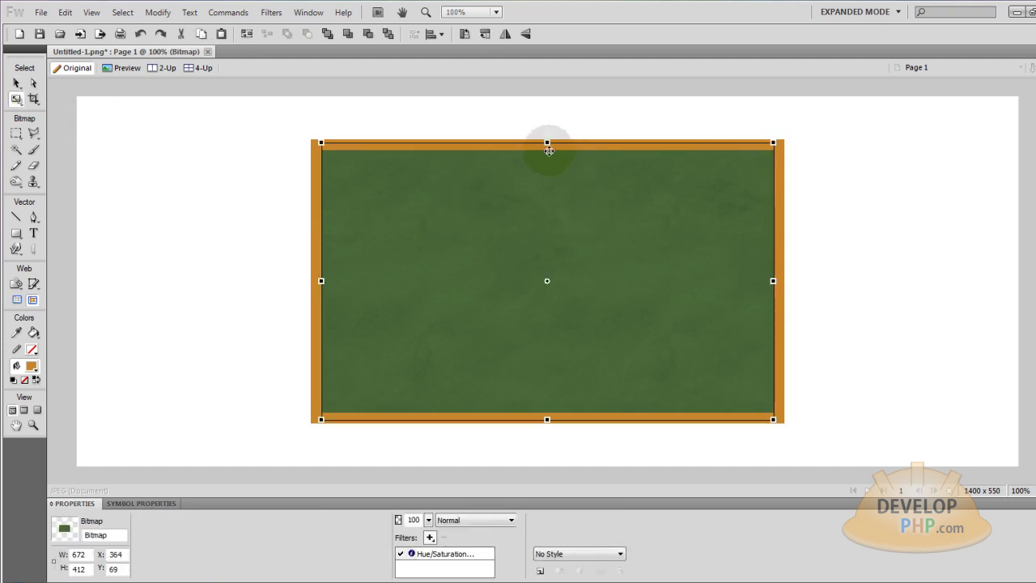
pyautogui.moveTo(547, 143); pyautogui.dragTo(548, 149)
pyautogui.moveTo(547, 419); pyautogui.dragTo(548, 413)
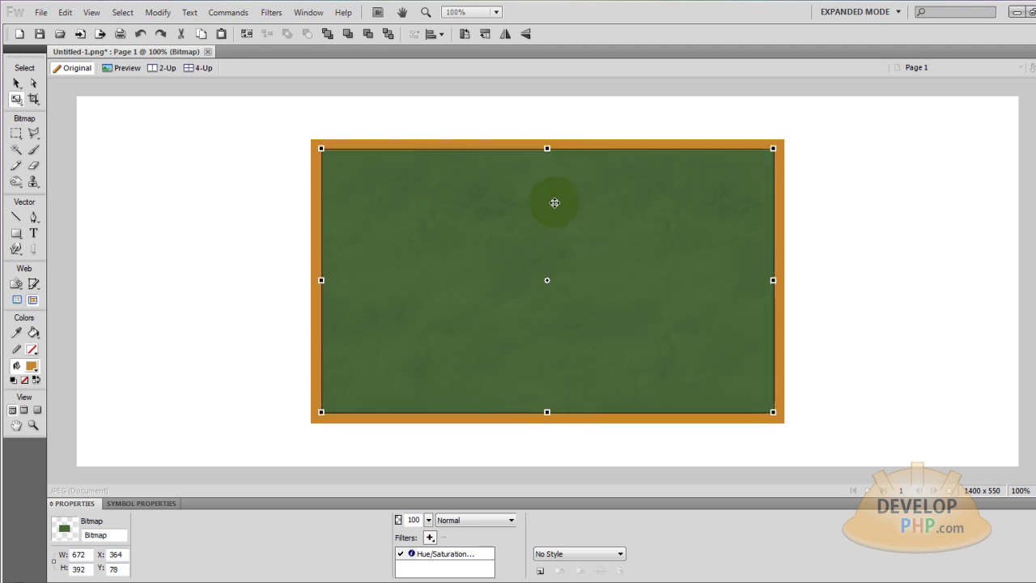
pyautogui.click(17, 83)
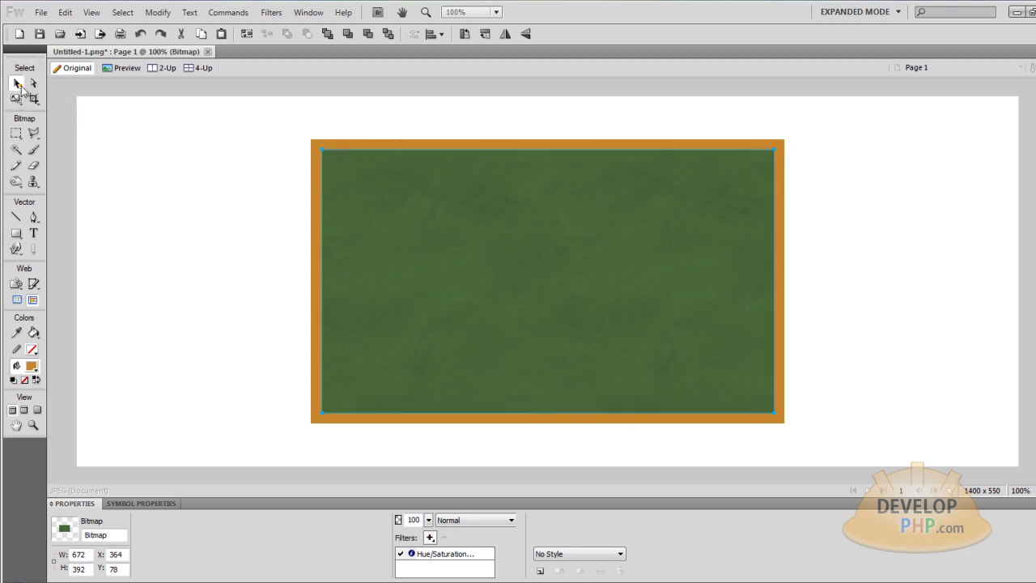
pyautogui.click(204, 205)
# - Nudge the green board down one pixel to sit evenly within the frame
pyautogui.click(476, 249)
pyautogui.hotkey('ctrl', 'd')
pyautogui.click(425, 281)
pyautogui.click(253, 258)
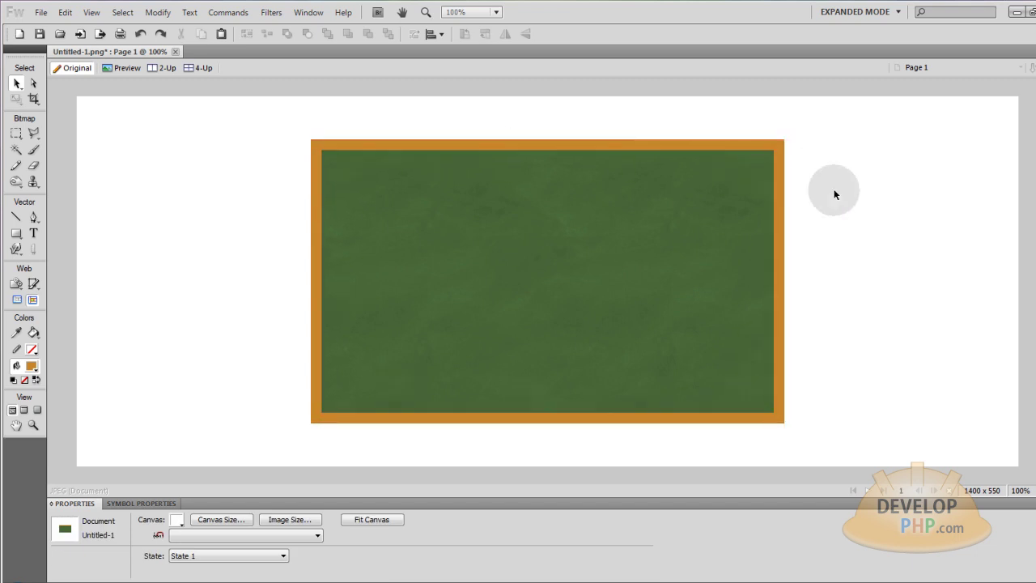
pyautogui.click(719, 179)
pyautogui.click(781, 163)
pyautogui.click(834, 213)
# - Add a dark edge glow to the green board: width 4, softness 10, 37% opacity
pyautogui.click(656, 221)
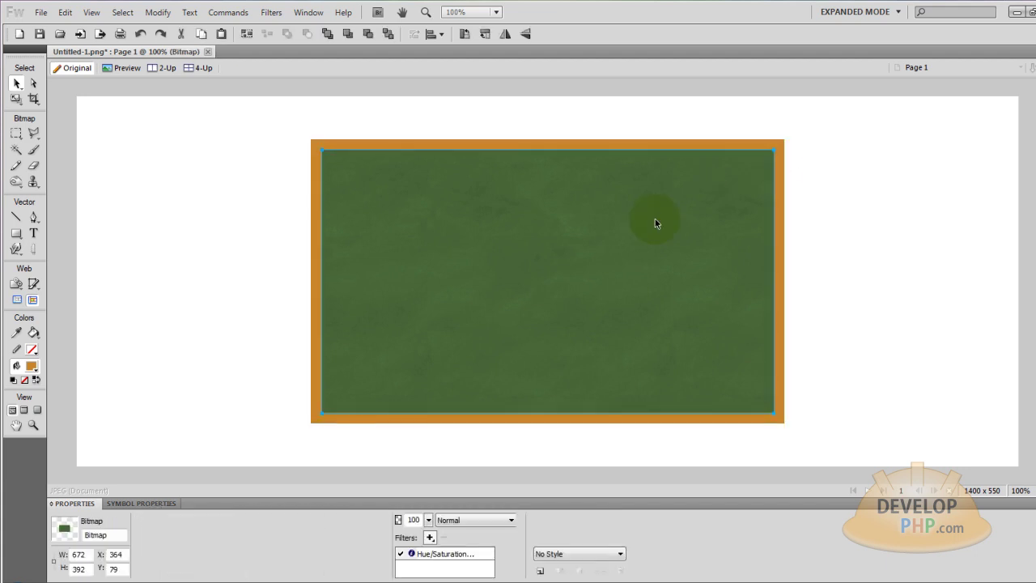
pyautogui.click(430, 537)
pyautogui.moveTo(534, 493)
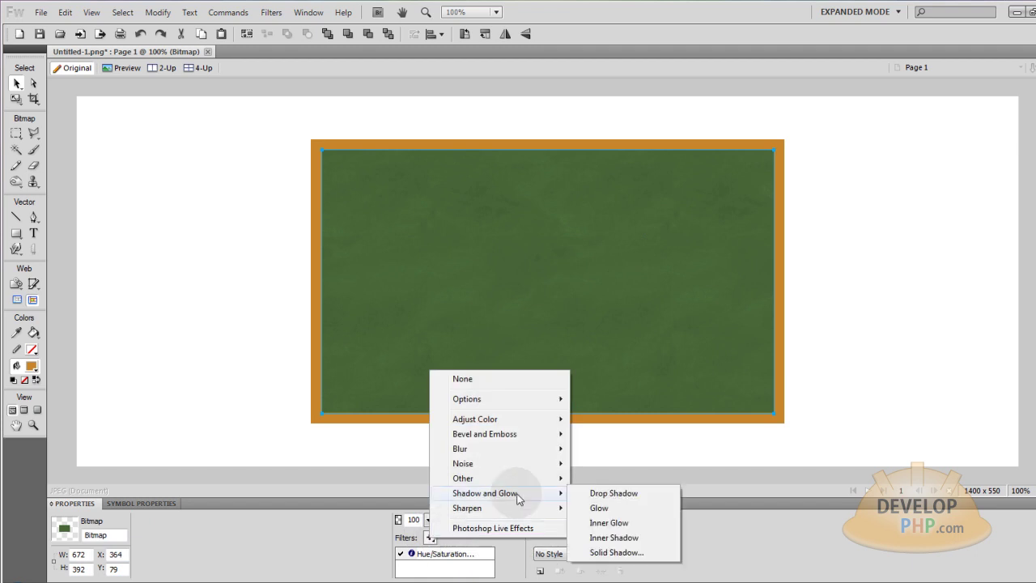
pyautogui.click(608, 510)
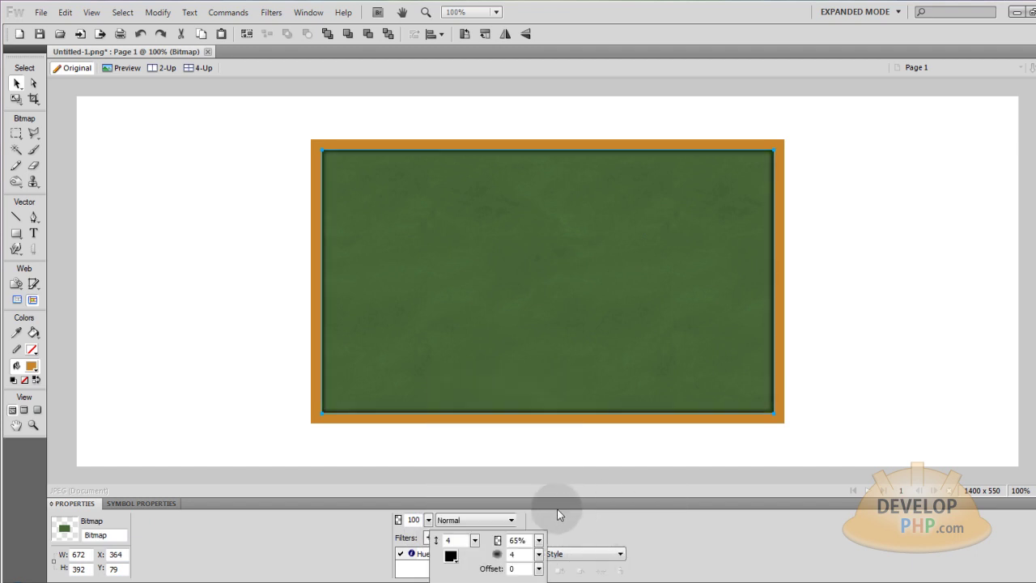
pyautogui.moveTo(476, 541); pyautogui.dragTo(478, 542)
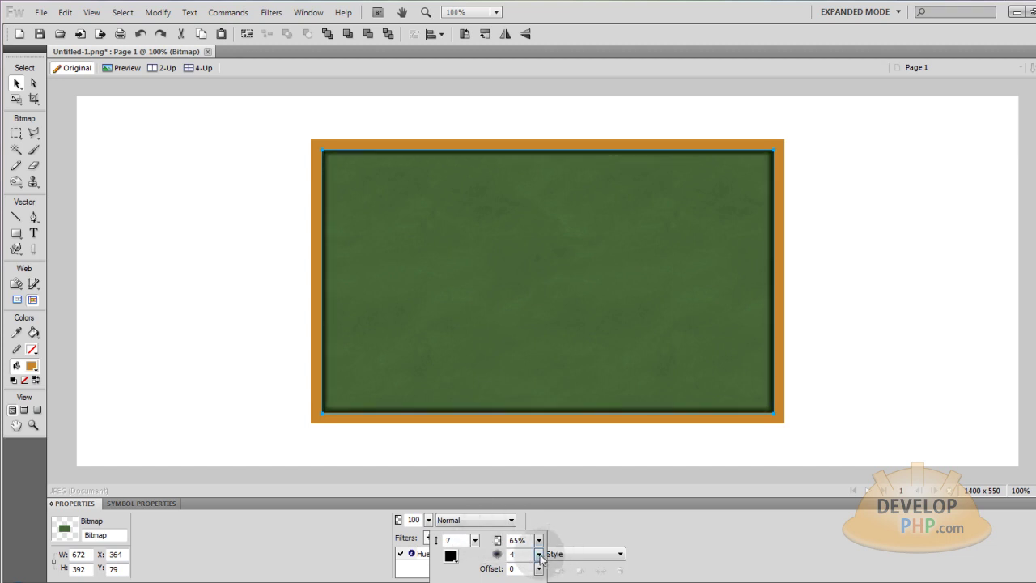
pyautogui.moveTo(541, 558); pyautogui.dragTo(548, 542)
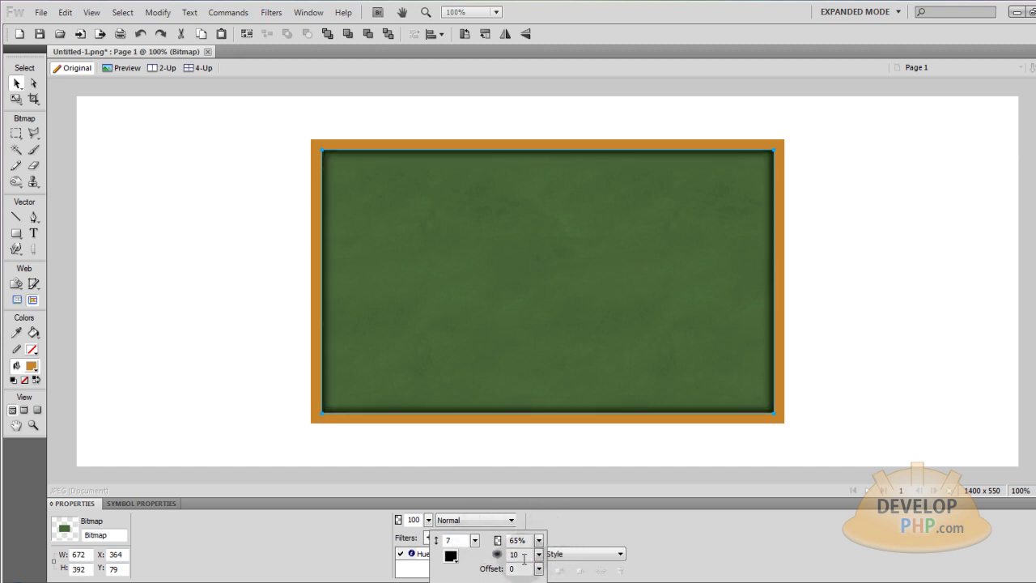
pyautogui.moveTo(475, 541); pyautogui.dragTo(475, 542)
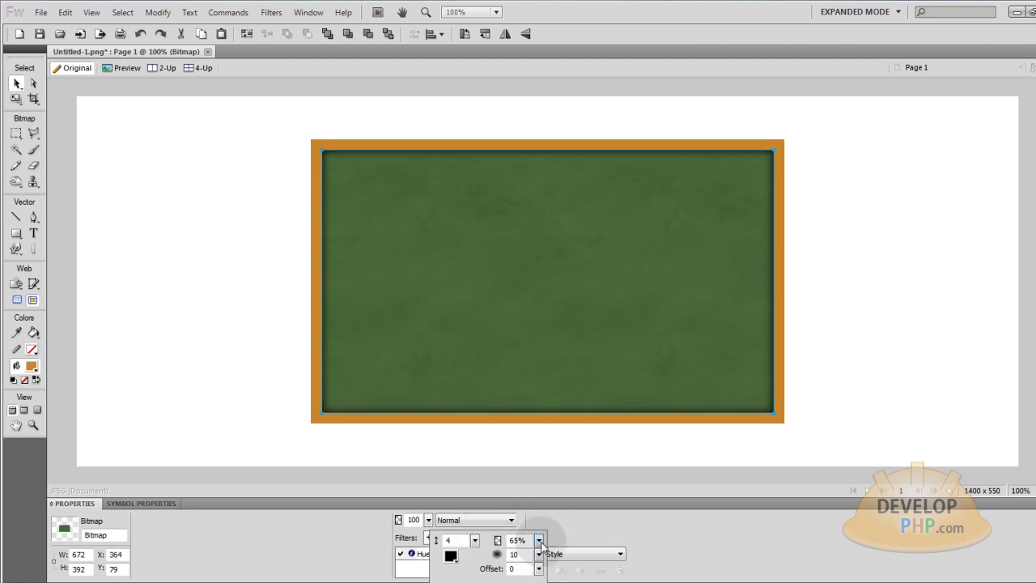
pyautogui.moveTo(538, 541); pyautogui.dragTo(540, 549)
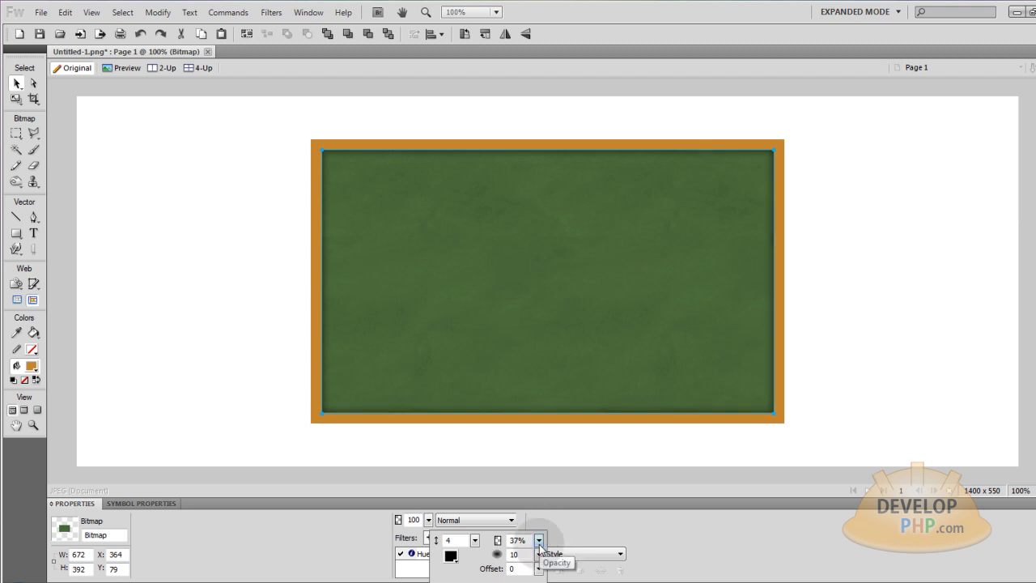
pyautogui.click(794, 305)
# - Outline the orange frame with a 1-pixel soft #996600 brown stroke
pyautogui.click(780, 286)
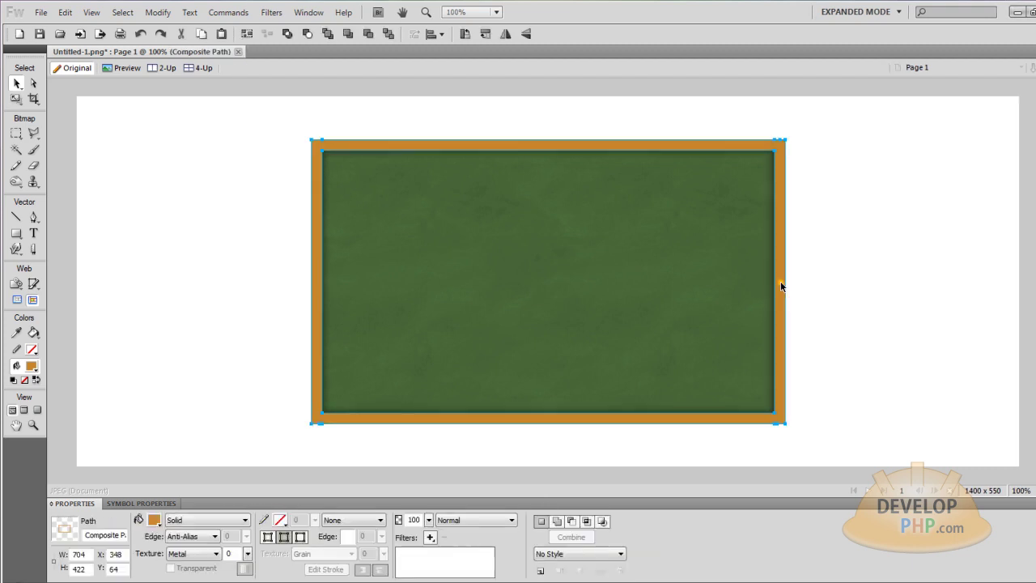
pyautogui.click(280, 520)
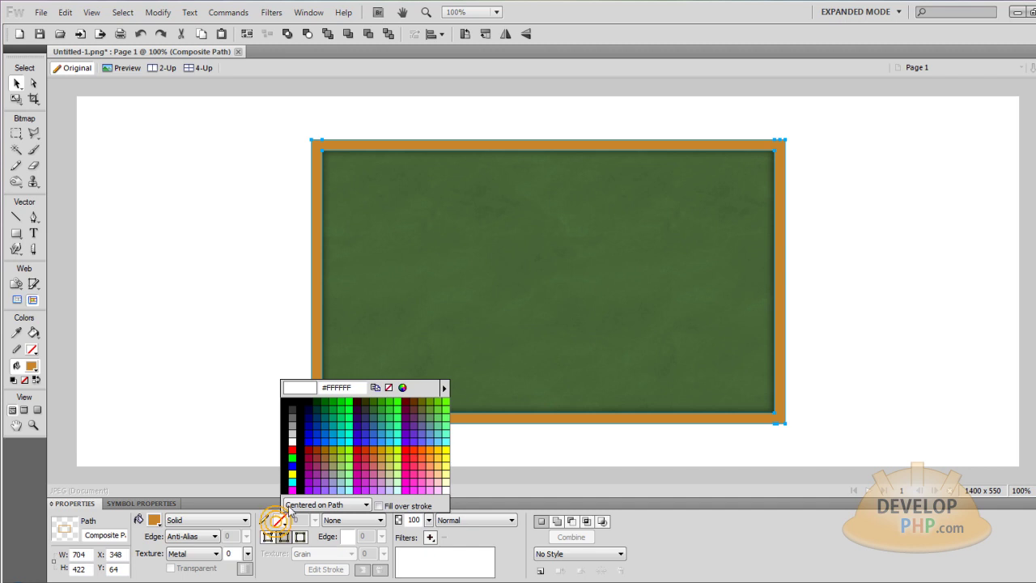
pyautogui.click(324, 451)
pyautogui.click(255, 316)
pyautogui.click(252, 228)
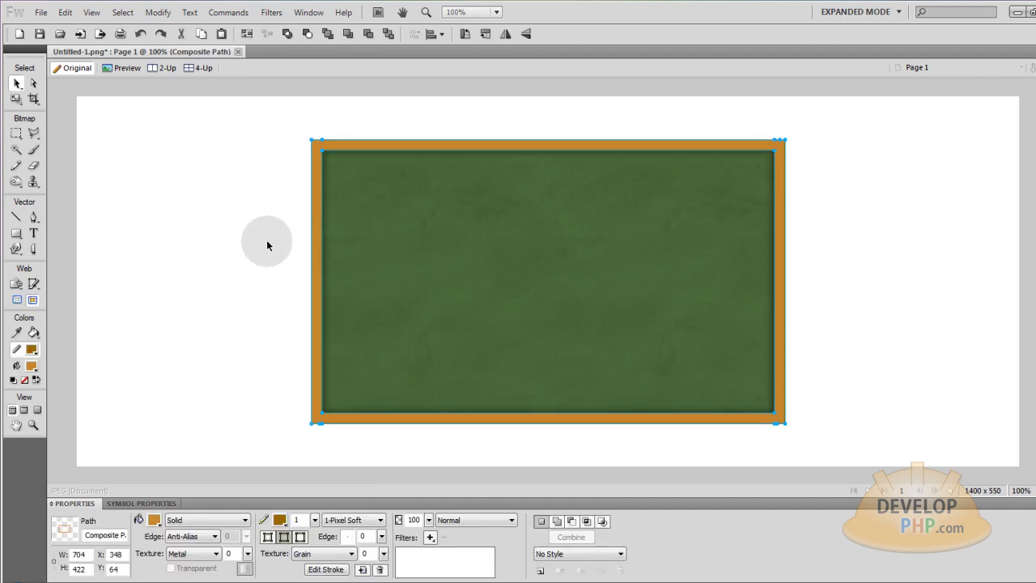
pyautogui.hotkey('ctrl', '=')
pyautogui.hotkey('ctrl', '=')
pyautogui.hotkey('ctrl', '=')
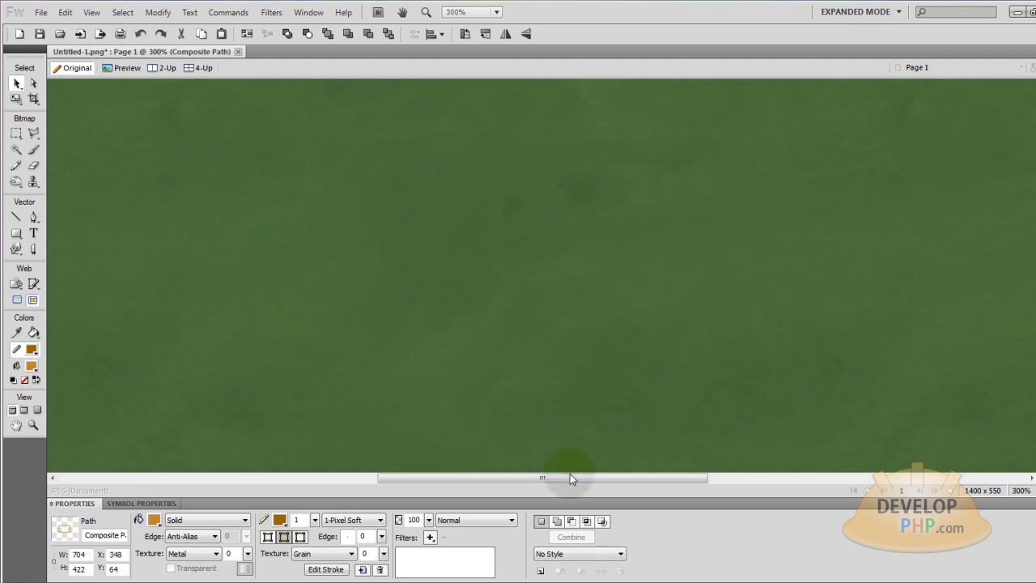
pyautogui.moveTo(570, 479); pyautogui.dragTo(370, 479)
pyautogui.scroll(5, 298, 359)
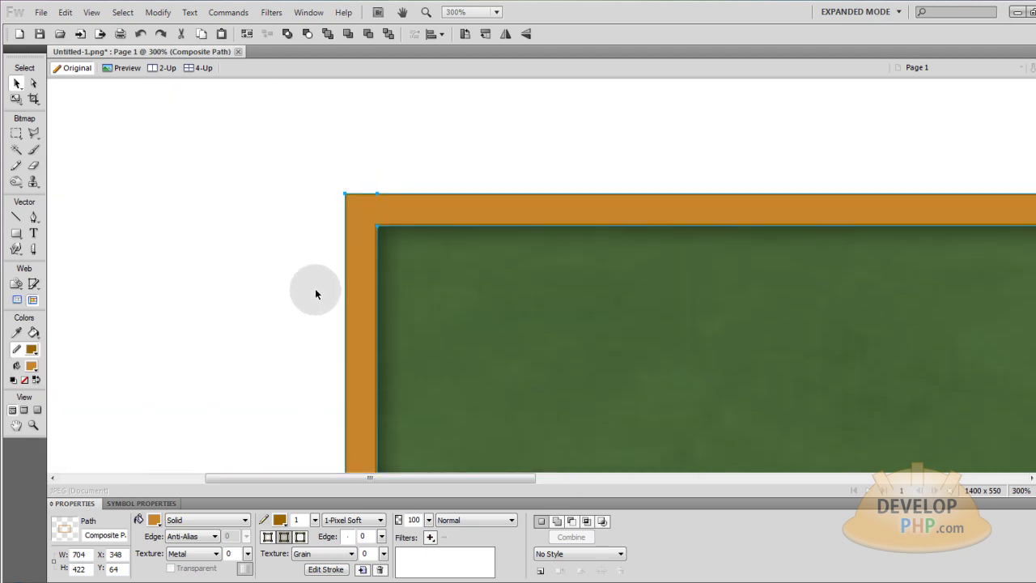
pyautogui.click(256, 226)
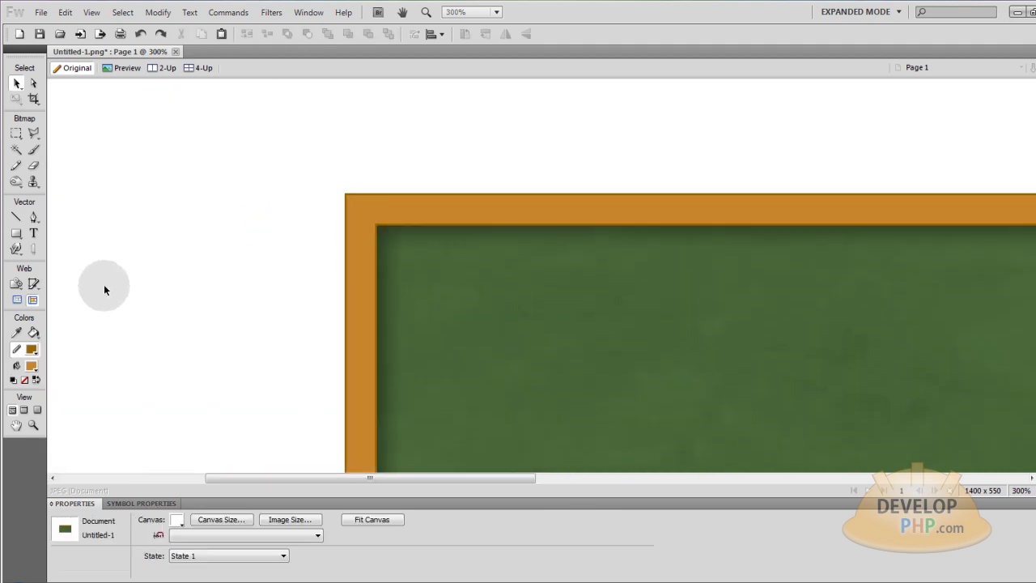
# - Draw a diagonal line across the frame's top-left corner with the Line tool
pyautogui.click(15, 218)
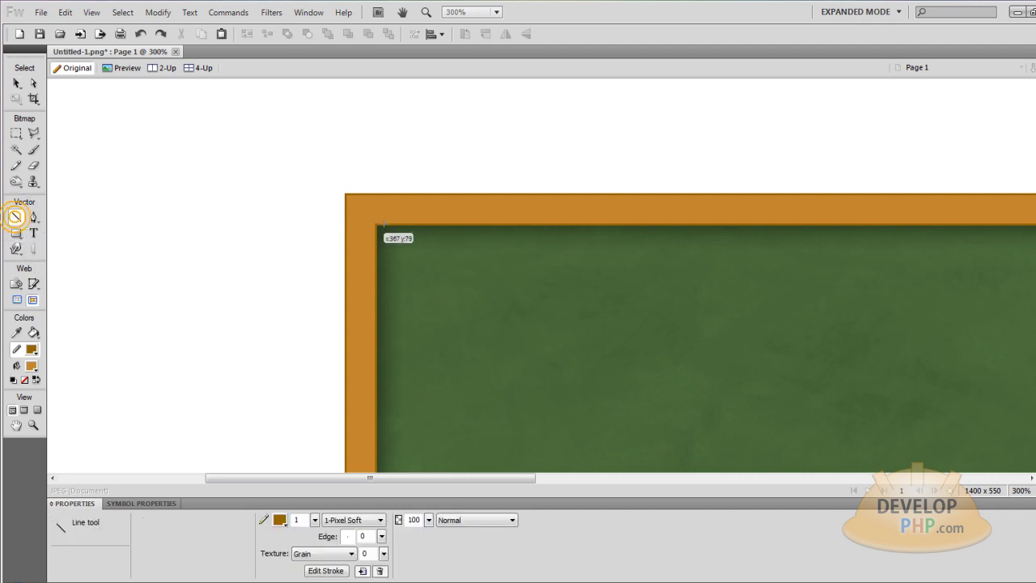
pyautogui.moveTo(346, 195); pyautogui.dragTo(375, 224)
pyautogui.press('v')
pyautogui.click(272, 298)
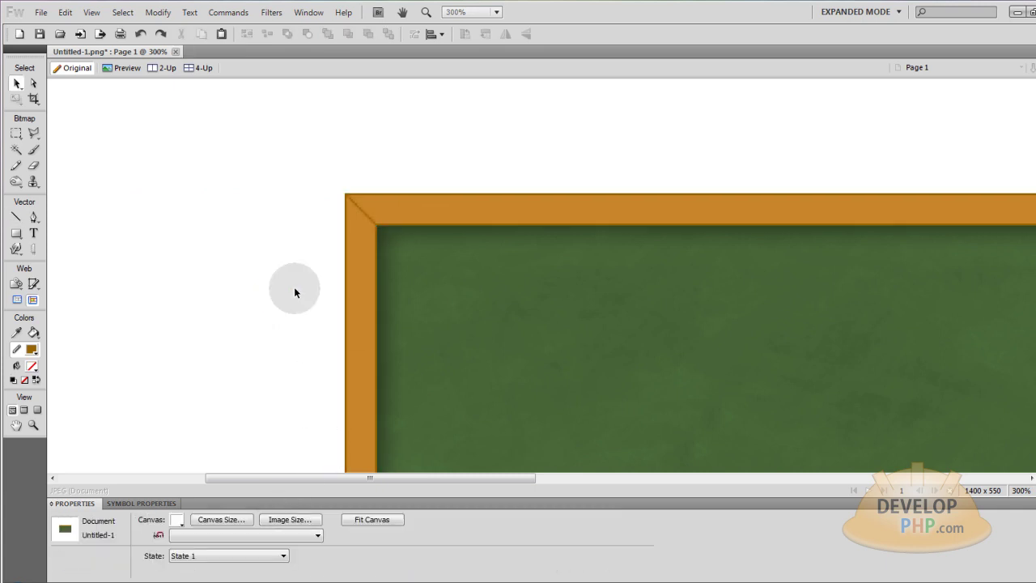
# - Duplicate the corner line and flip the copy vertically
pyautogui.hscroll(-3, 294, 286)
pyautogui.hotkey('ctrl', 'z')
pyautogui.scroll(1, 268, 238)
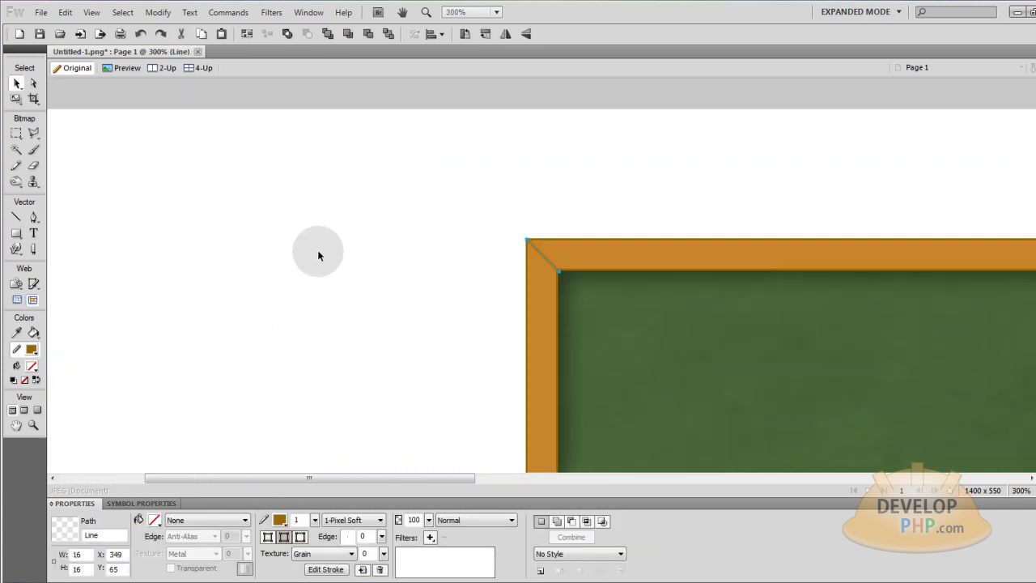
pyautogui.click(526, 34)
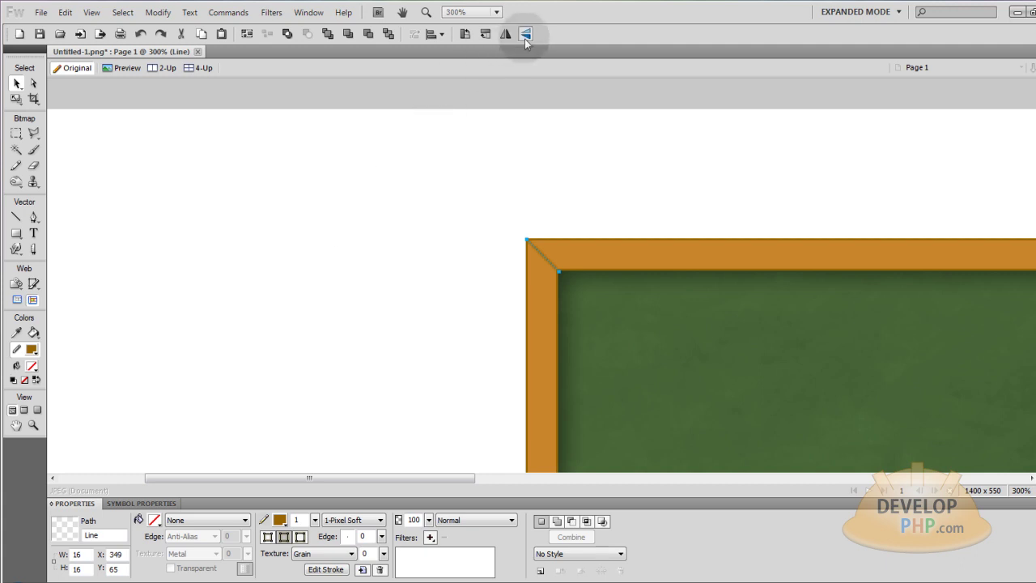
pyautogui.click(526, 34)
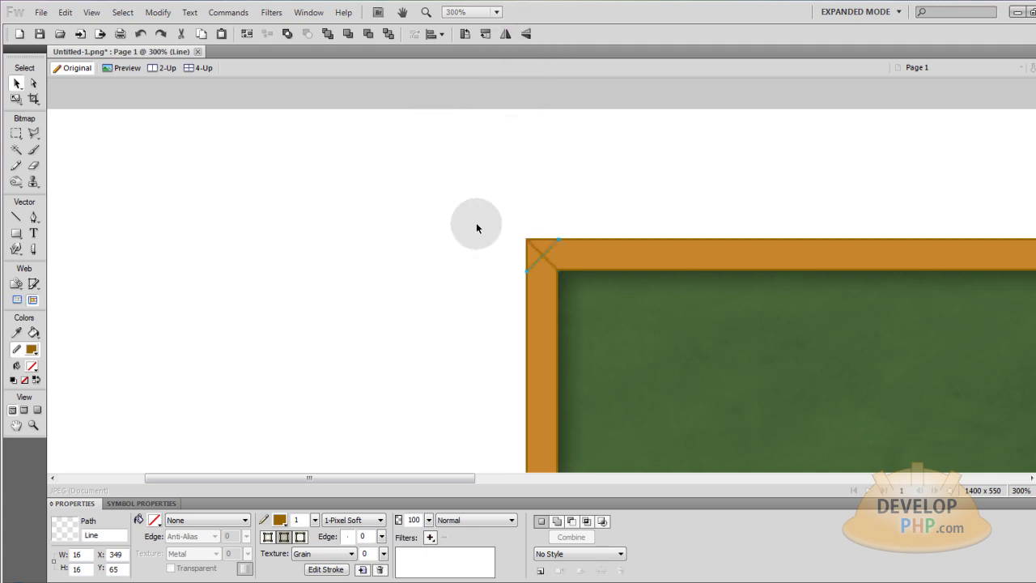
pyautogui.scroll(-3, 469, 255)
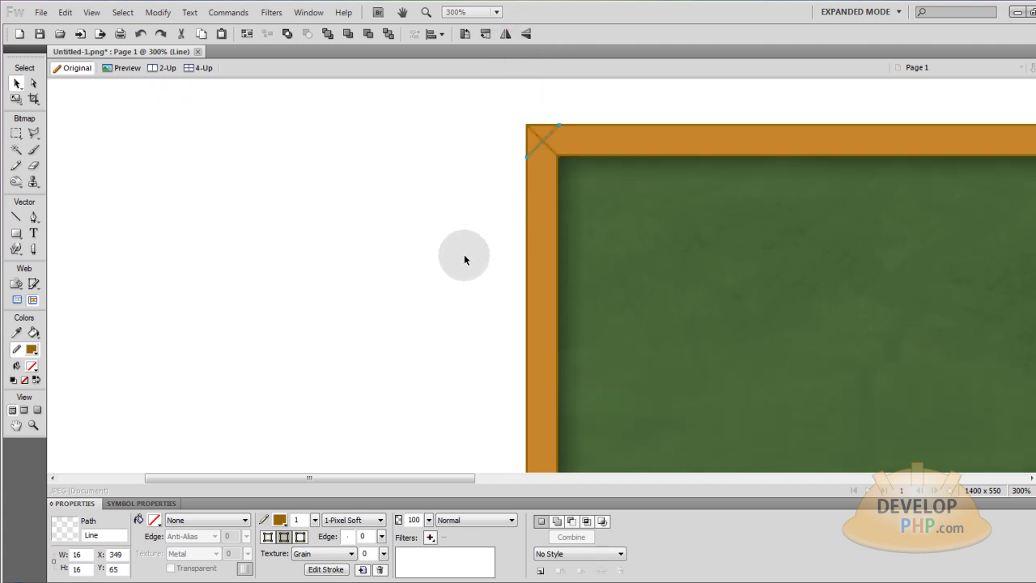
# - Move the flipped copy down to cross the frame's bottom-left corner
pyautogui.press('Down')
pyautogui.press('Down')
pyautogui.press('Down')
pyautogui.press('Down')
pyautogui.press('Down')
pyautogui.press('Down')
pyautogui.press('Down')
pyautogui.press('Down')
pyautogui.press('Down')
pyautogui.press('Down')
pyautogui.press('Down')
pyautogui.press('Down')
pyautogui.press('Down')
pyautogui.press('Down')
pyautogui.press('Down')
pyautogui.press('Down')
pyautogui.press('Down')
pyautogui.press('Down')
pyautogui.press('Down')
pyautogui.press('Down')
pyautogui.press('Down')
pyautogui.press('Down')
pyautogui.press('Down')
pyautogui.press('Down')
pyautogui.press('Down')
pyautogui.press('Down')
pyautogui.press('Down')
pyautogui.press('Down')
pyautogui.press('Down')
pyautogui.press('Down')
pyautogui.press('Down')
pyautogui.press('Down')
pyautogui.press('Down')
pyautogui.press('Down')
pyautogui.press('Down')
pyautogui.press('Down')
pyautogui.press('Down')
pyautogui.press('Down')
pyautogui.press('Down')
pyautogui.press('Down')
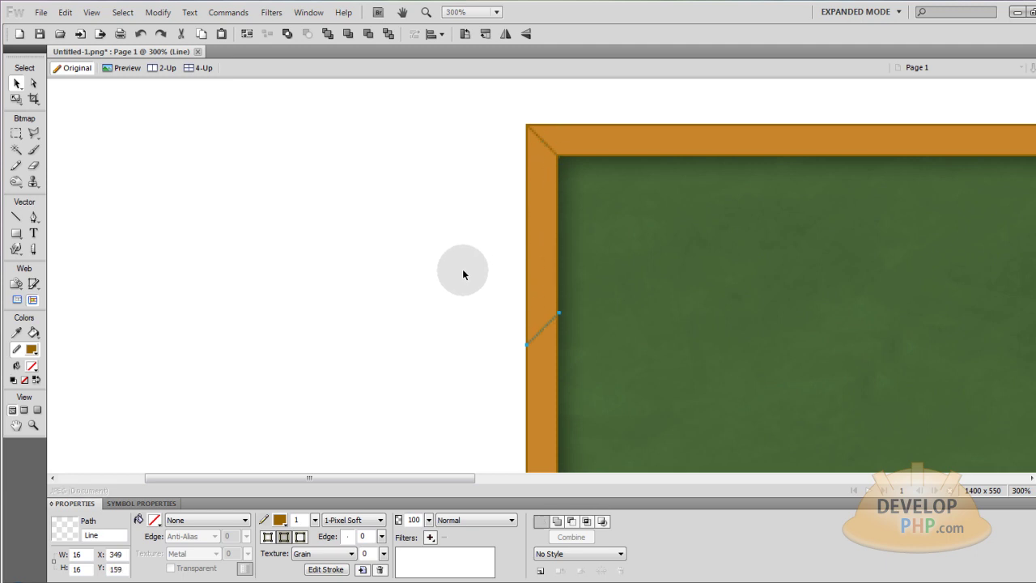
pyautogui.press('Down')
pyautogui.press('Down')
pyautogui.press('Down')
pyautogui.press('Down')
pyautogui.press('Down')
pyautogui.press('Down')
pyautogui.press('Down')
pyautogui.press('Down')
pyautogui.press('Down')
pyautogui.press('Down')
pyautogui.press('Down')
pyautogui.press('Down')
pyautogui.press('Down')
pyautogui.press('Down')
pyautogui.press('Down')
pyautogui.press('Down')
pyautogui.press('Down')
pyautogui.press('Down')
pyautogui.press('Down')
pyautogui.press('Down')
pyautogui.press('Down')
pyautogui.press('Down')
pyautogui.scroll(-3, 462, 300)
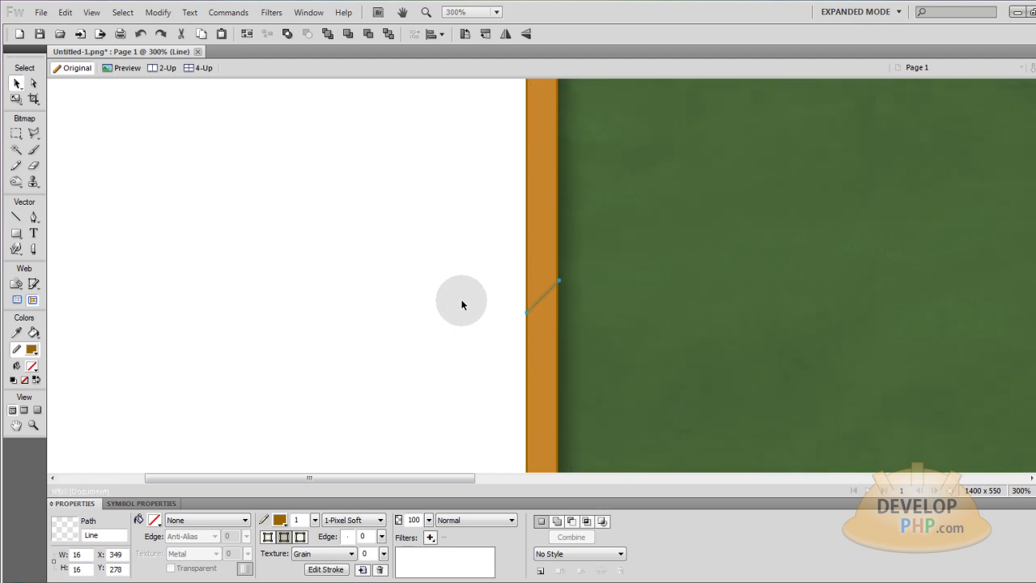
pyautogui.press('Down')
pyautogui.press('Down')
pyautogui.press('Down')
pyautogui.press('Down')
pyautogui.press('Down')
pyautogui.press('Down')
pyautogui.press('Down')
pyautogui.press('Down')
pyautogui.press('Down')
pyautogui.press('Down')
pyautogui.press('Down')
pyautogui.press('Down')
pyautogui.press('Down')
pyautogui.press('Down')
pyautogui.press('Down')
pyautogui.press('Down')
pyautogui.press('Down')
pyautogui.press('Down')
pyautogui.press('Down')
pyautogui.scroll(-3, 460, 313)
pyautogui.press('Down')
pyautogui.press('Down')
pyautogui.press('Down')
pyautogui.press('Down')
pyautogui.press('Down')
pyautogui.press('Down')
pyautogui.press('Down')
pyautogui.press('Down')
pyautogui.press('Down')
pyautogui.press('Down')
pyautogui.press('Down')
pyautogui.press('Down')
pyautogui.press('Down')
pyautogui.press('Down')
pyautogui.press('Down')
pyautogui.press('Down')
pyautogui.press('Down')
pyautogui.press('Down')
pyautogui.press('Down')
pyautogui.press('Down')
pyautogui.scroll(-2, 460, 320)
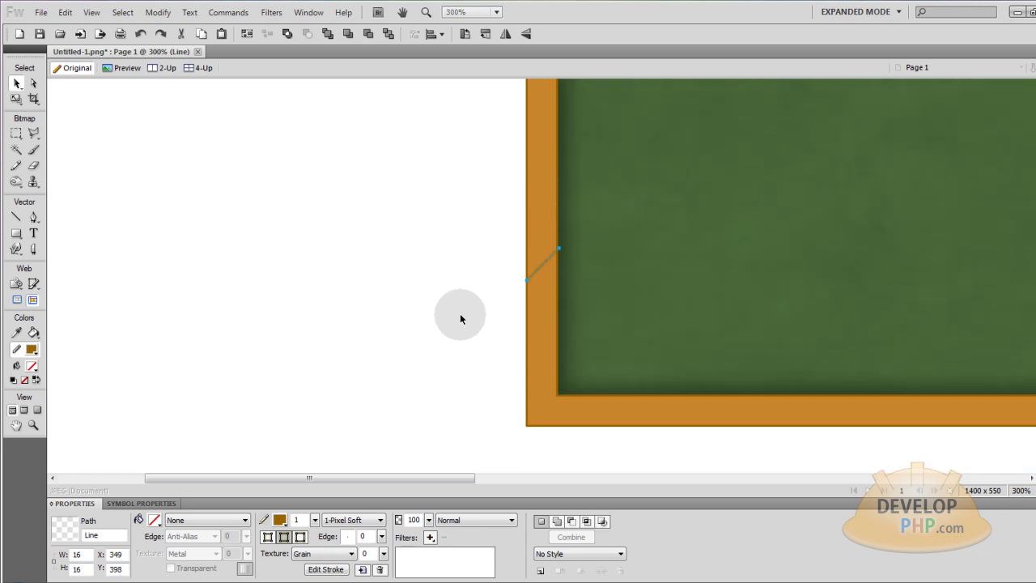
pyautogui.moveTo(540, 298); pyautogui.dragTo(543, 408)
pyautogui.hotkey('ctrl', 'd')
# - With Subselection, align the bottom-left line's endpoint with the frame's inner corner
pyautogui.click(548, 413)
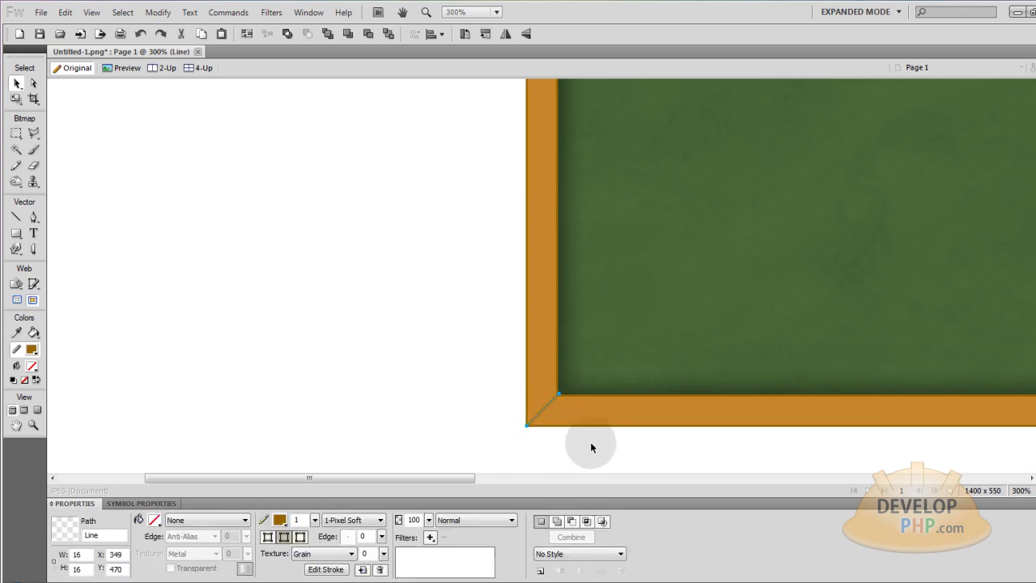
pyautogui.click(592, 446)
pyautogui.scroll(4, 592, 443)
pyautogui.scroll(1, 603, 431)
pyautogui.scroll(-1, 603, 431)
pyautogui.click(33, 83)
pyautogui.moveTo(630, 192); pyautogui.dragTo(622, 200)
# - Snap the top-left line's endpoint exactly onto the frame's outer corner
pyautogui.scroll(3, 515, 226)
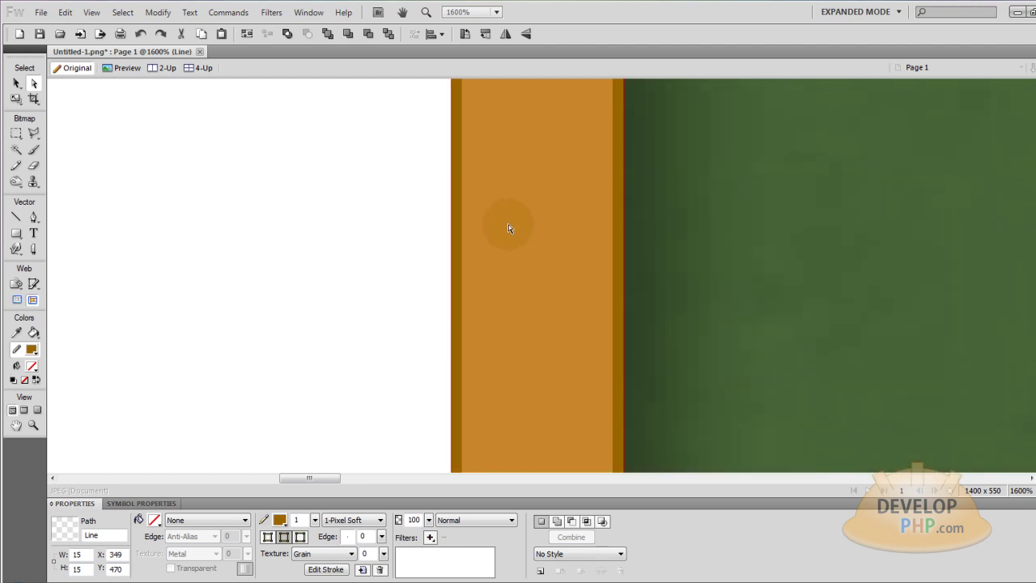
pyautogui.scroll(3, 536, 217)
pyautogui.click(585, 162)
pyautogui.moveTo(634, 218); pyautogui.dragTo(623, 205)
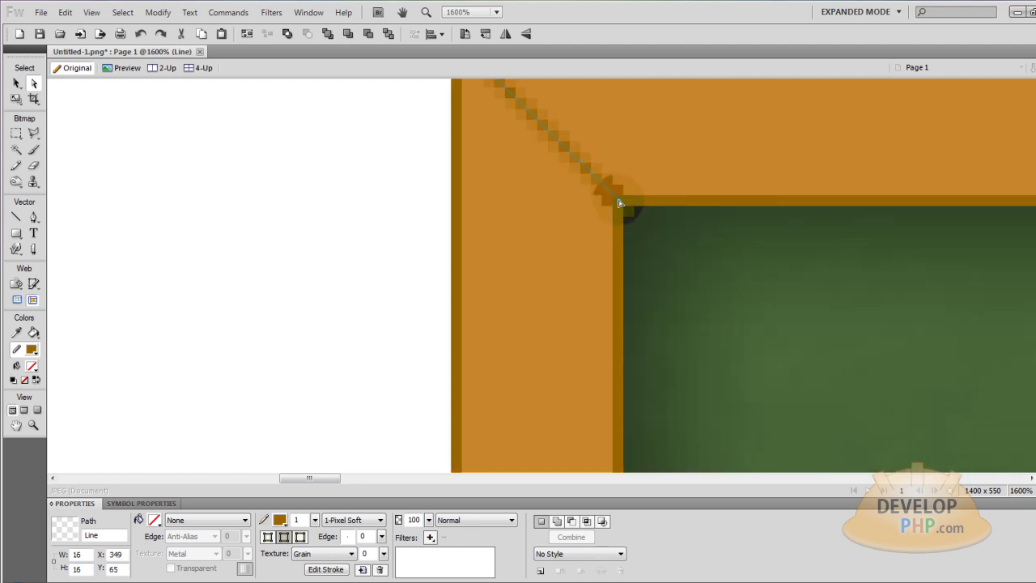
pyautogui.click(405, 184)
pyautogui.scroll(-7, 407, 185)
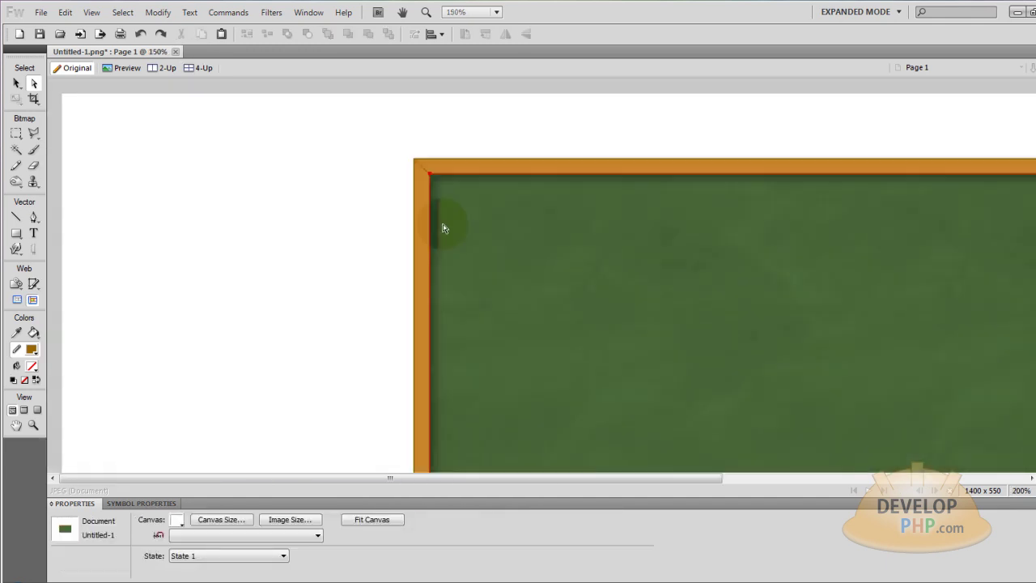
pyautogui.scroll(-2, 488, 247)
pyautogui.scroll(1, 481, 247)
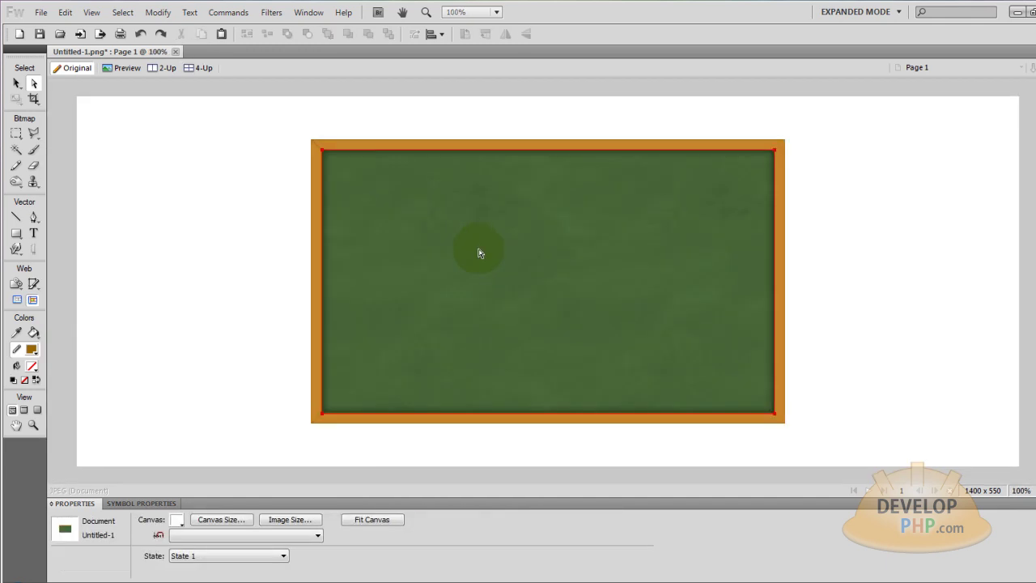
# - Select both left corner lines, flip them horizontally and drag them to the right corners
pyautogui.click(320, 143)
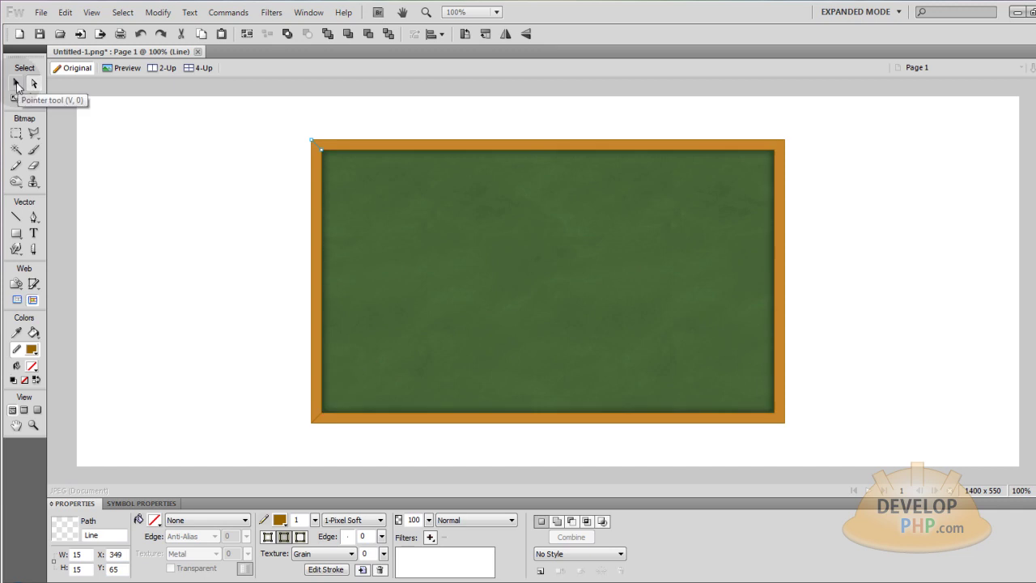
pyautogui.click(16, 84)
pyautogui.click(300, 151)
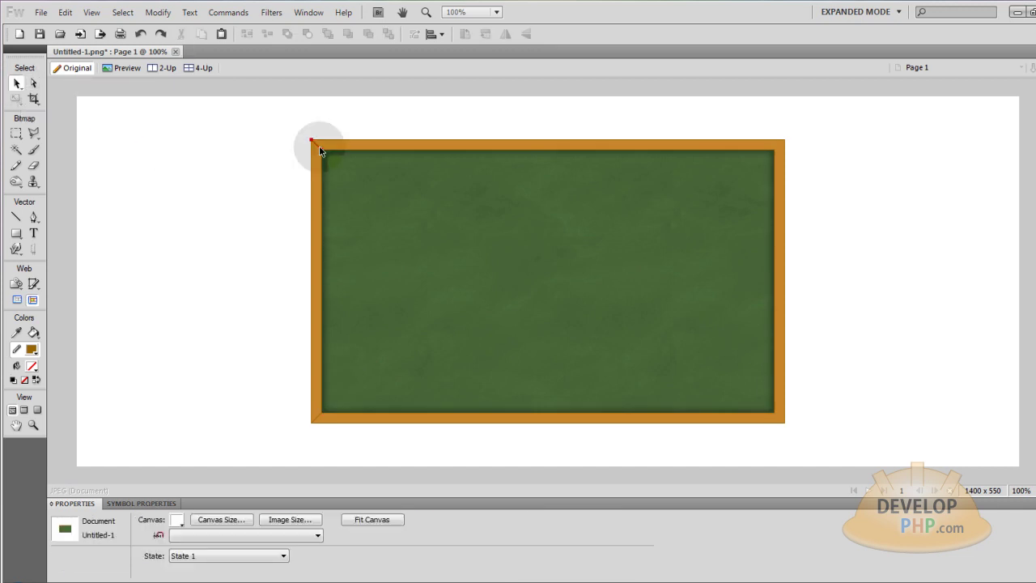
pyautogui.click(319, 145)
pyautogui.keyDown('shift'); pyautogui.click(314, 418); pyautogui.keyUp('shift')
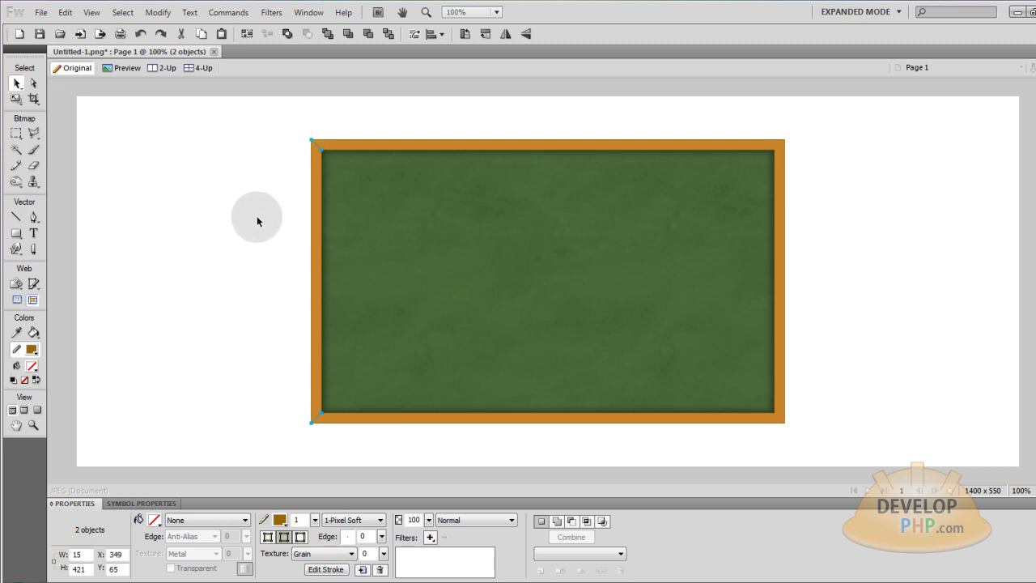
pyautogui.click(506, 35)
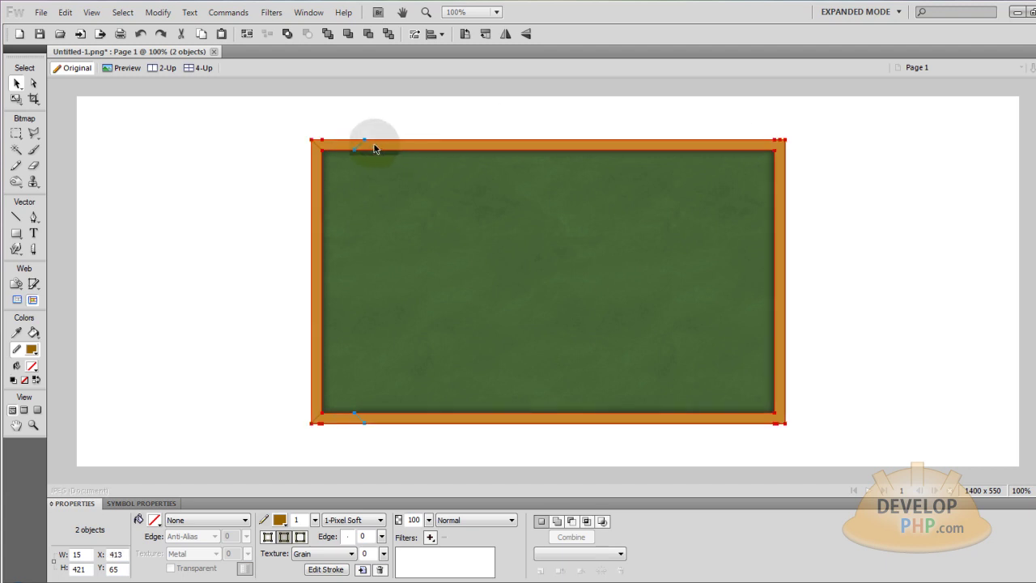
pyautogui.moveTo(349, 148); pyautogui.dragTo(787, 143)
# - Zoom in to check the right-corner mitre lines, then zoom back out
pyautogui.hotkey('ctrl', '=')
pyautogui.hotkey('ctrl', '=')
pyautogui.hotkey('ctrl', '=')
pyautogui.hotkey('ctrl', '=')
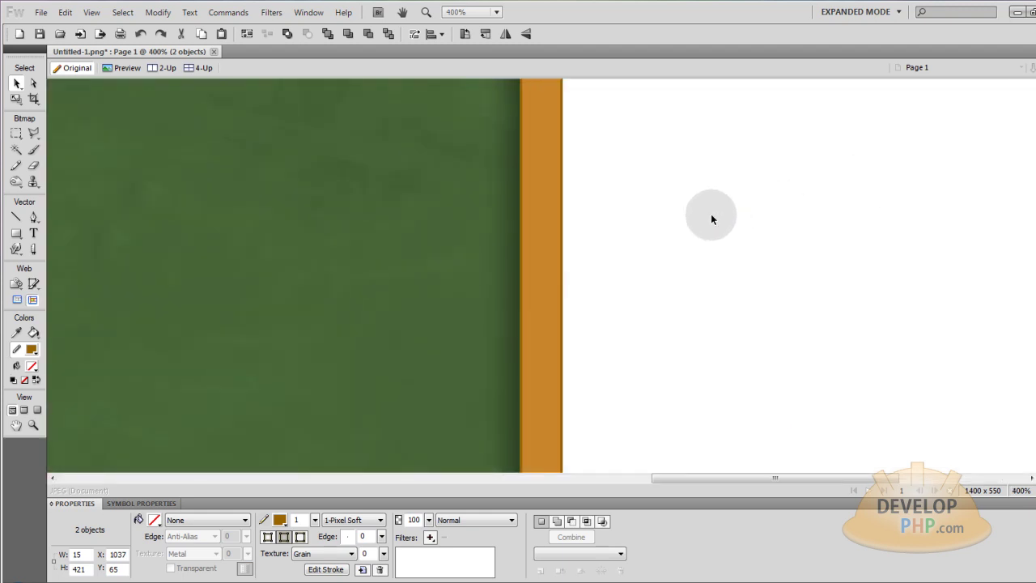
pyautogui.scroll(3, 675, 208)
pyautogui.scroll(-5, 640, 222)
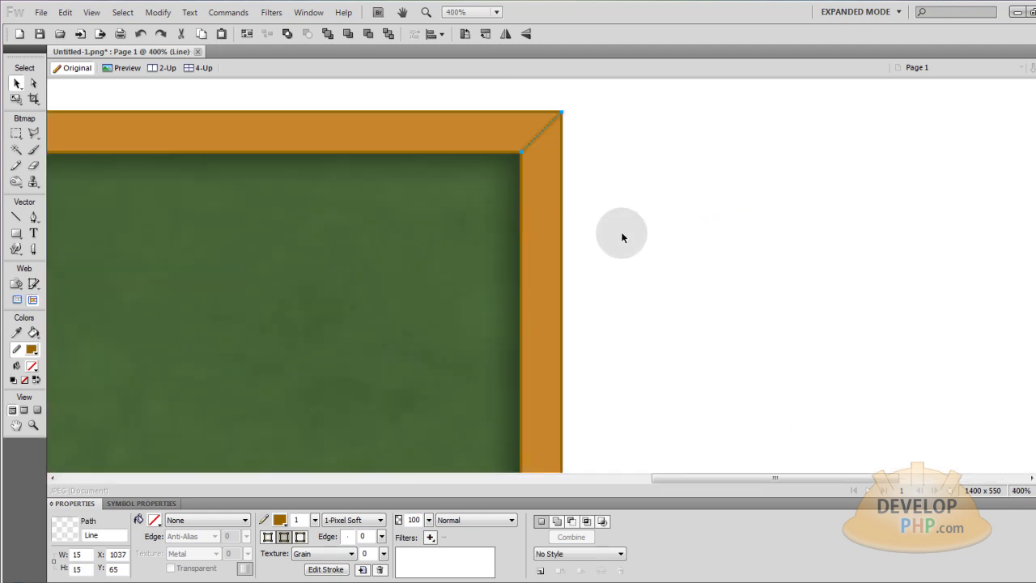
pyautogui.click(610, 259)
pyautogui.hotkey('ctrl', '1')
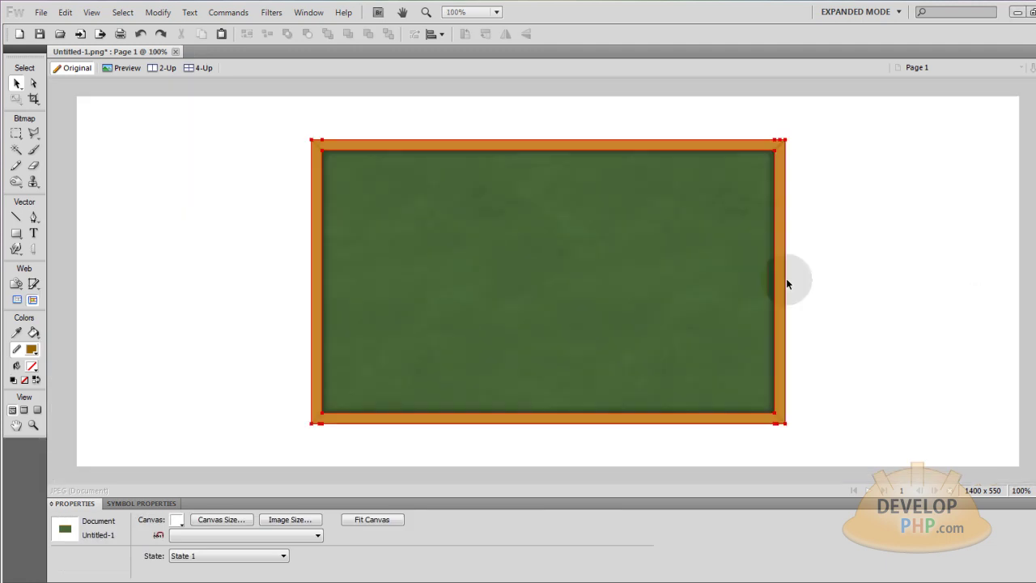
# - Give the orange frame's fill a Wood texture at 19% strength
pyautogui.click(782, 280)
pyautogui.click(215, 520)
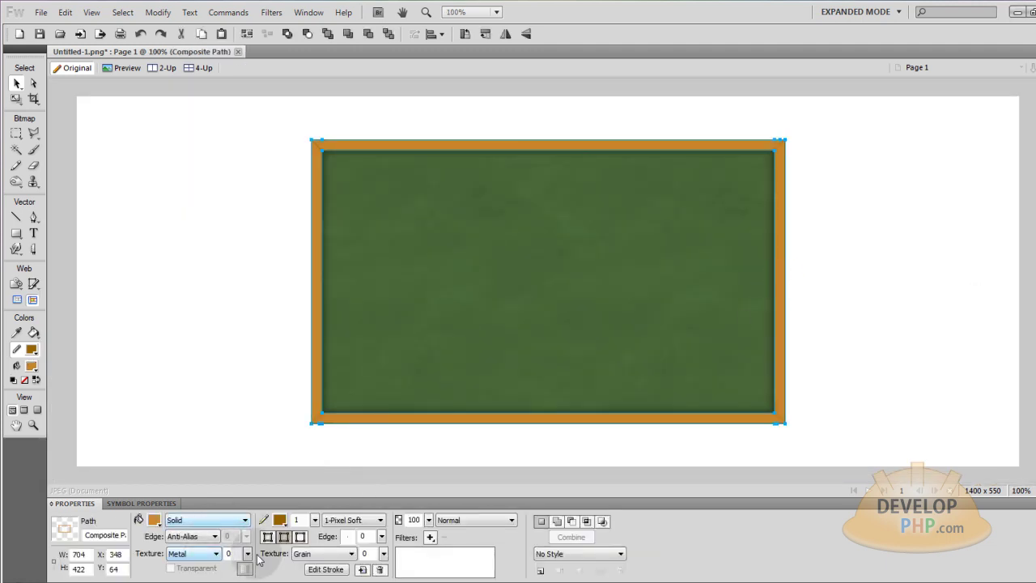
pyautogui.click(251, 556)
pyautogui.moveTo(252, 554)
pyautogui.mouseDown()
pyautogui.moveTo(256, 524)
pyautogui.moveTo(252, 576)
pyautogui.moveTo(250, 567)
pyautogui.mouseUp()
pyautogui.click(247, 554)
pyautogui.click(250, 404)
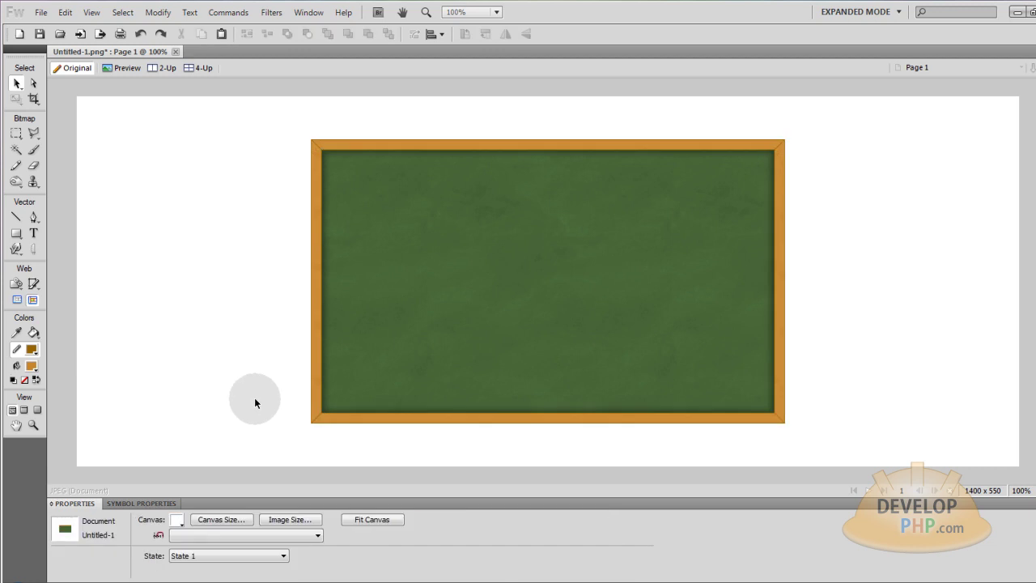
pyautogui.hotkey('ctrl', 'a')
pyautogui.click(210, 554)
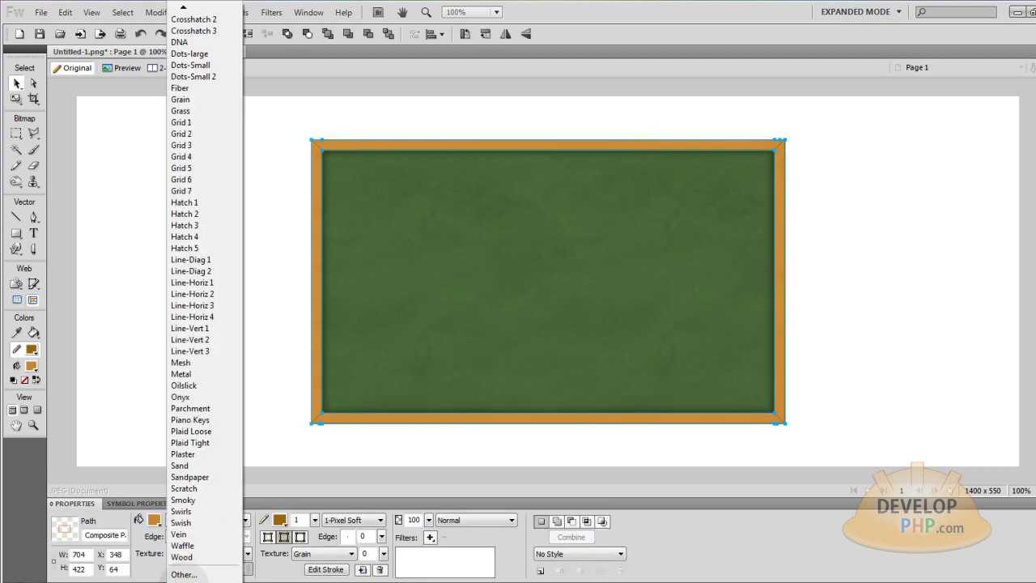
pyautogui.click(194, 557)
pyautogui.moveTo(247, 553); pyautogui.dragTo(252, 553)
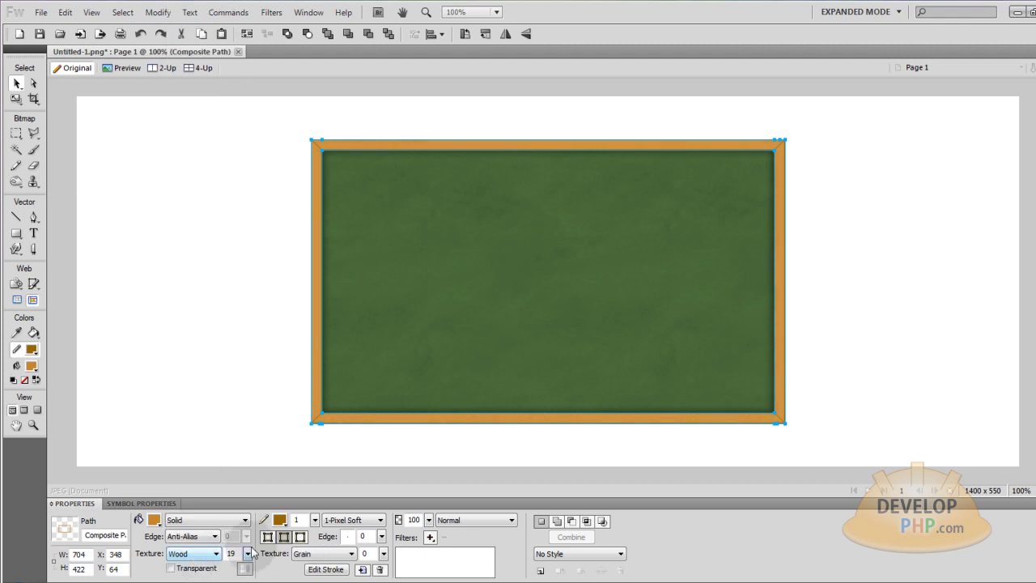
# - Lower the green board's Inner Glow opacity to 58%
pyautogui.click(435, 294)
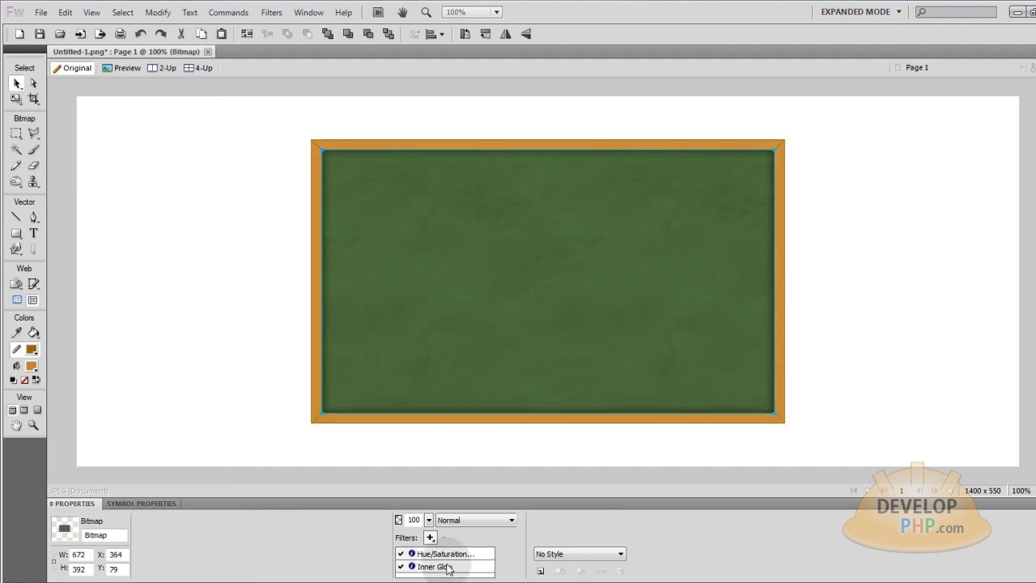
pyautogui.doubleClick(447, 569)
pyautogui.moveTo(521, 541); pyautogui.dragTo(521, 547)
pyautogui.click(268, 388)
# - Marquee-select all six chalkboard pieces and nudge them up on the canvas
pyautogui.moveTo(246, 121); pyautogui.dragTo(861, 437)
pyautogui.press('Up')
pyautogui.press('Up')
pyautogui.press('Up')
pyautogui.press('Up')
pyautogui.press('Up')
pyautogui.press('Up')
pyautogui.press('Up')
pyautogui.press('Up')
pyautogui.press('Up')
pyautogui.press('Up')
pyautogui.press('Up')
pyautogui.press('Up')
pyautogui.press('Up')
pyautogui.press('Up')
pyautogui.press('Up')
pyautogui.press('Up')
pyautogui.press('Up')
pyautogui.press('Up')
pyautogui.press('Up')
pyautogui.press('Up')
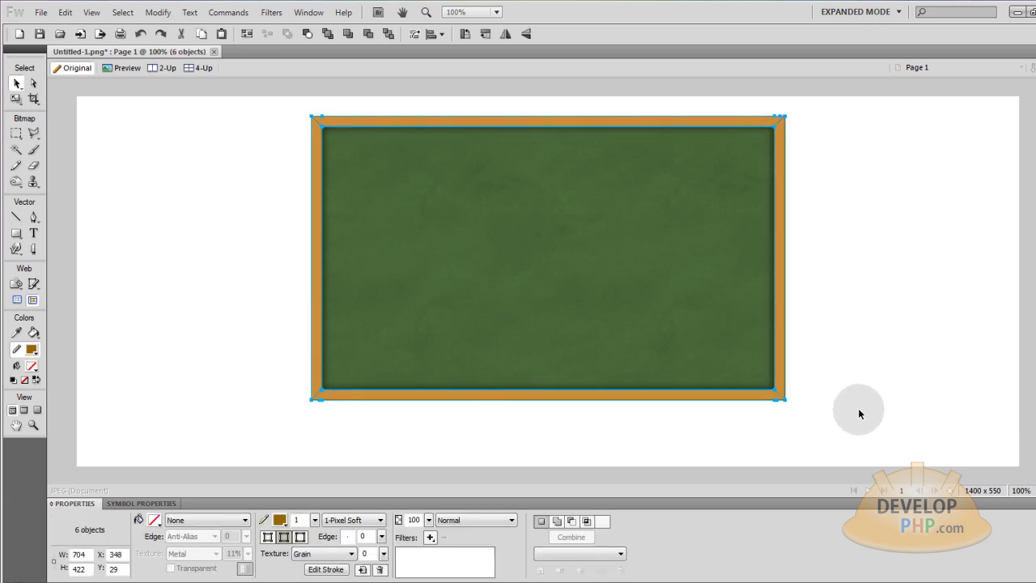
pyautogui.click(860, 404)
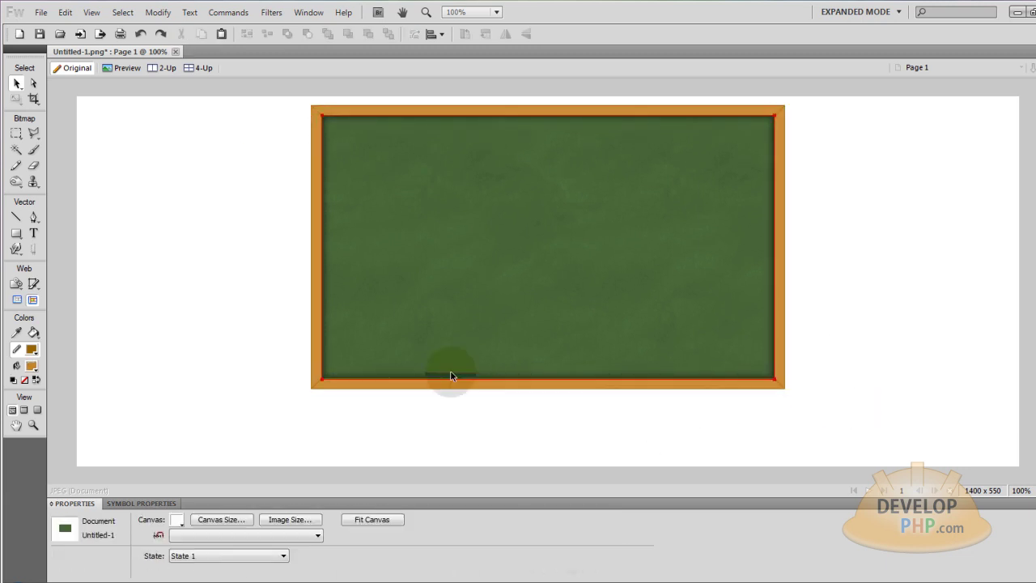
pyautogui.click(212, 306)
# - Draw a long rectangle rail just under the frame's bottom edge
pyautogui.click(759, 119)
pyautogui.click(735, 102)
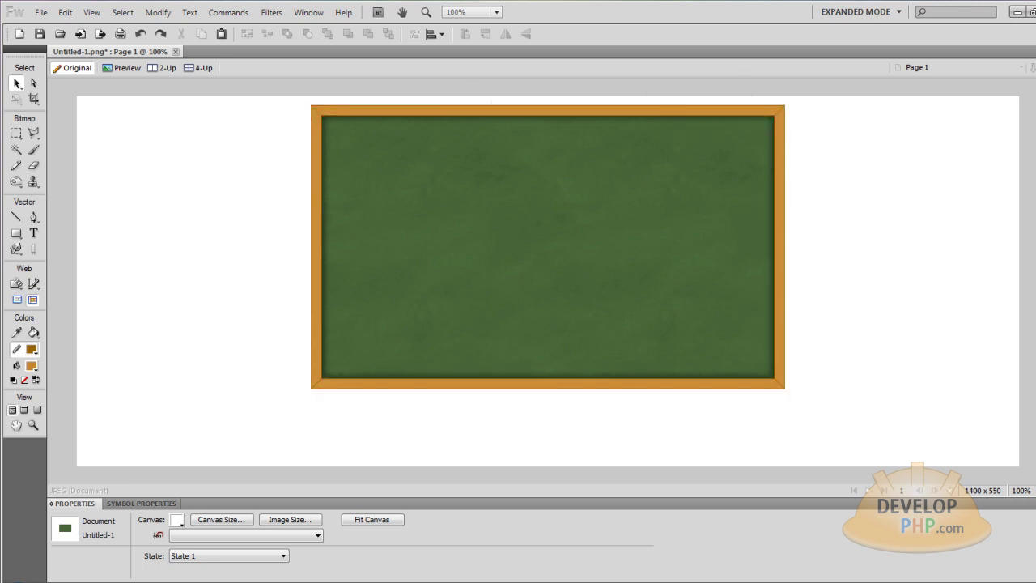
pyautogui.click(776, 316)
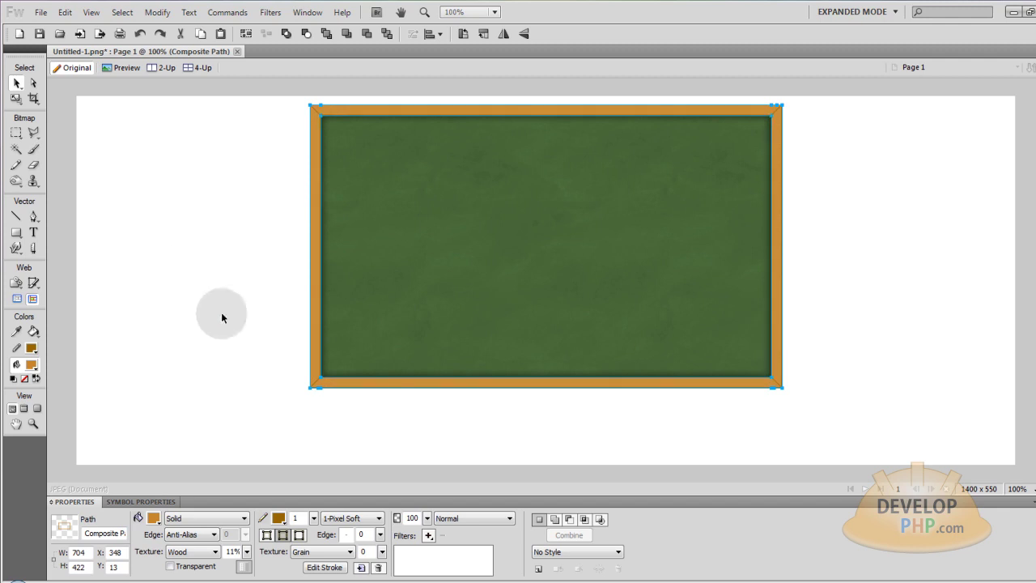
pyautogui.click(17, 232)
pyautogui.click(71, 249)
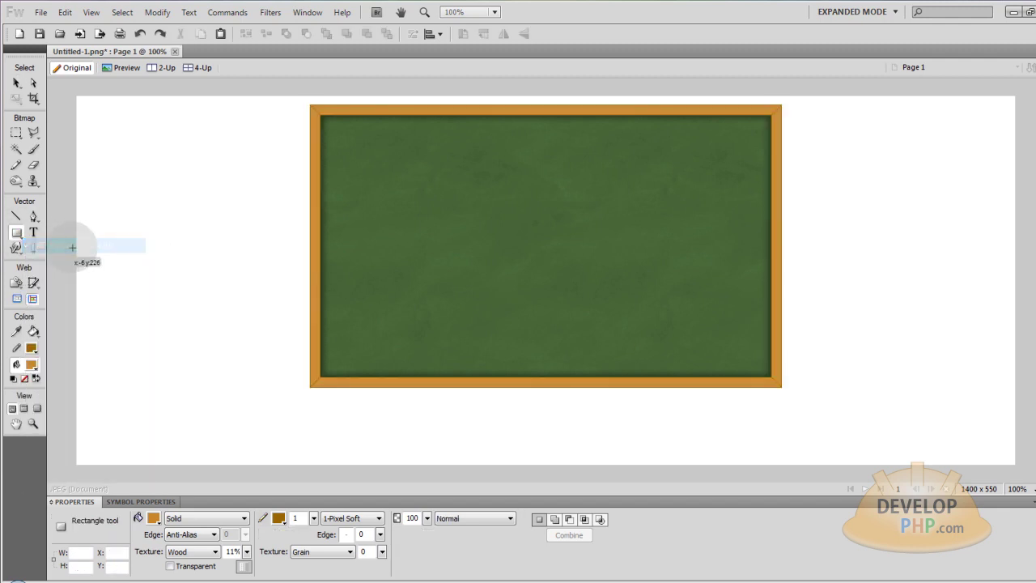
pyautogui.moveTo(310, 388); pyautogui.dragTo(782, 404)
# - Skew the rail so its bottom corners flare outward into a trapezoid
pyautogui.click(14, 99)
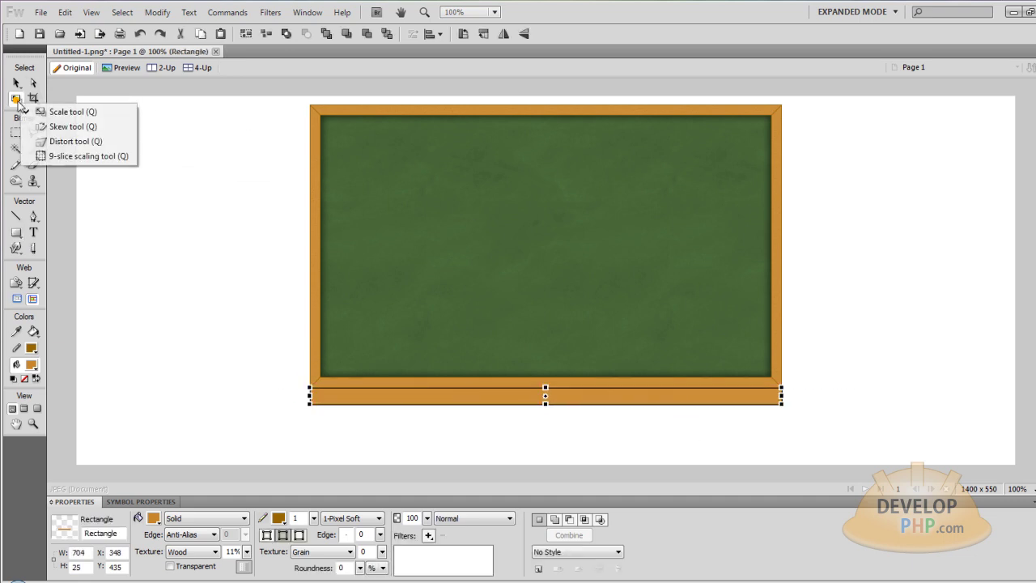
pyautogui.click(62, 127)
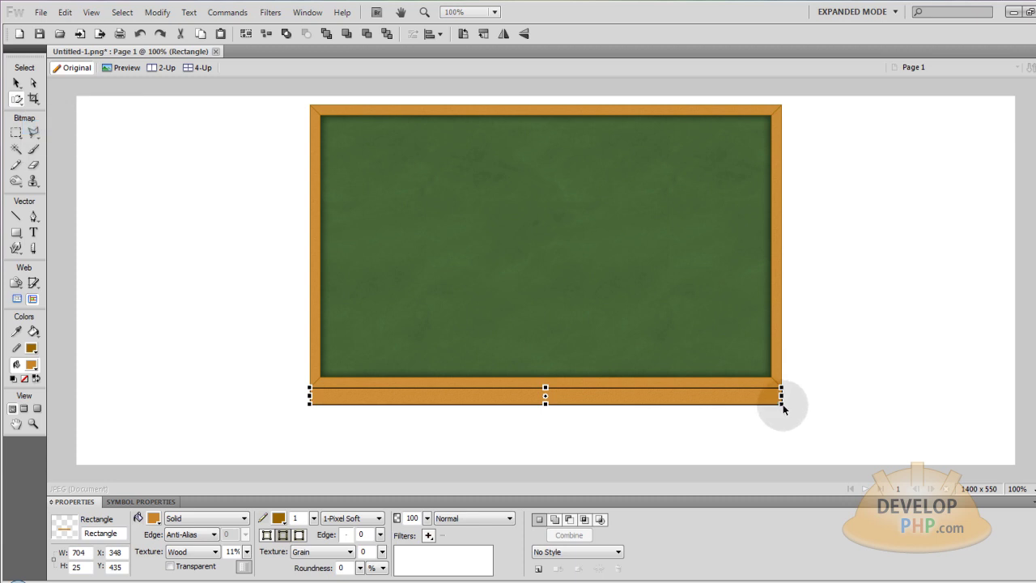
pyautogui.moveTo(783, 408); pyautogui.dragTo(791, 406)
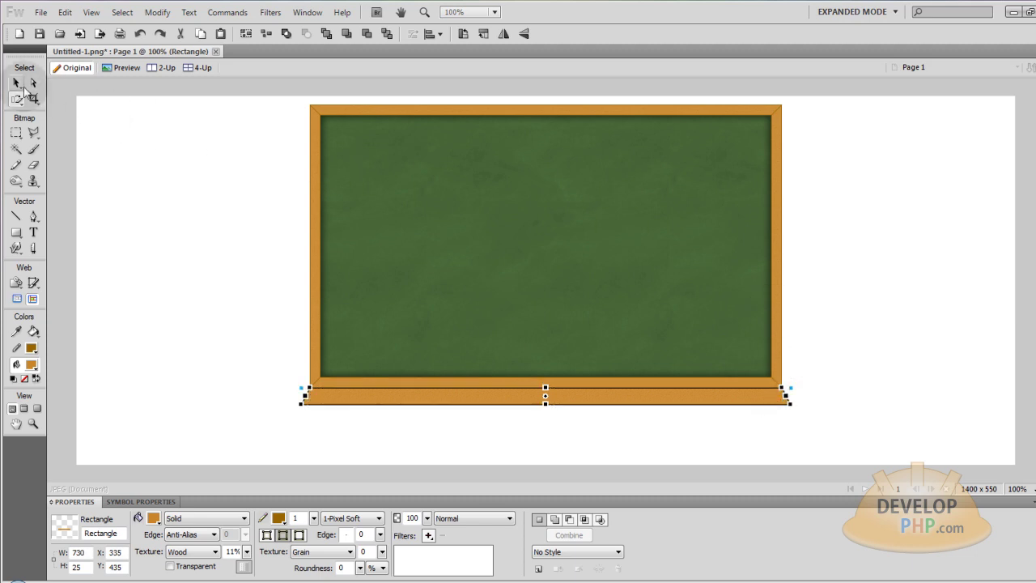
pyautogui.click(16, 83)
pyautogui.click(149, 229)
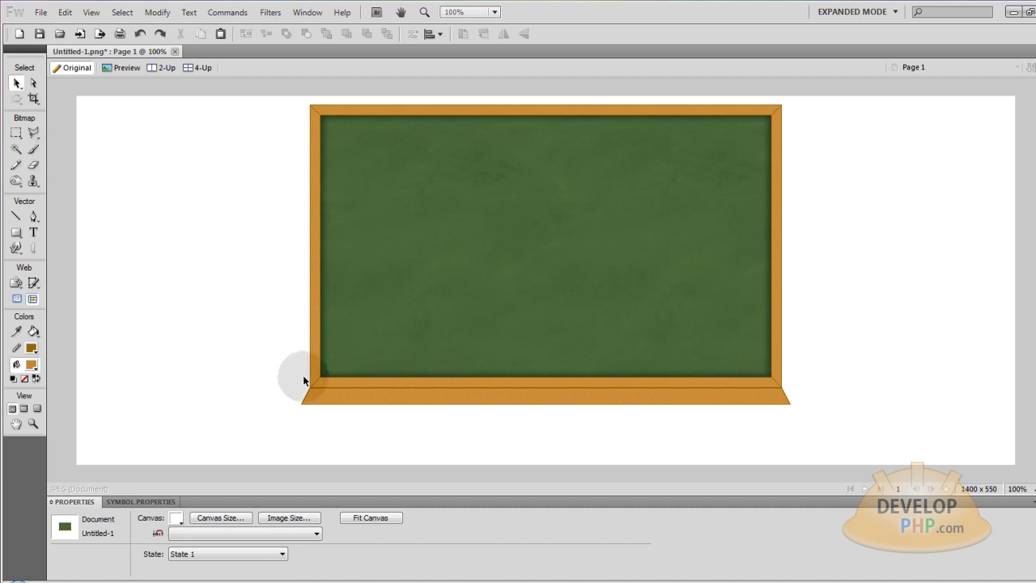
# - Draw a thin strip along the tray's bottom and fill it with a darker brown
pyautogui.click(16, 232)
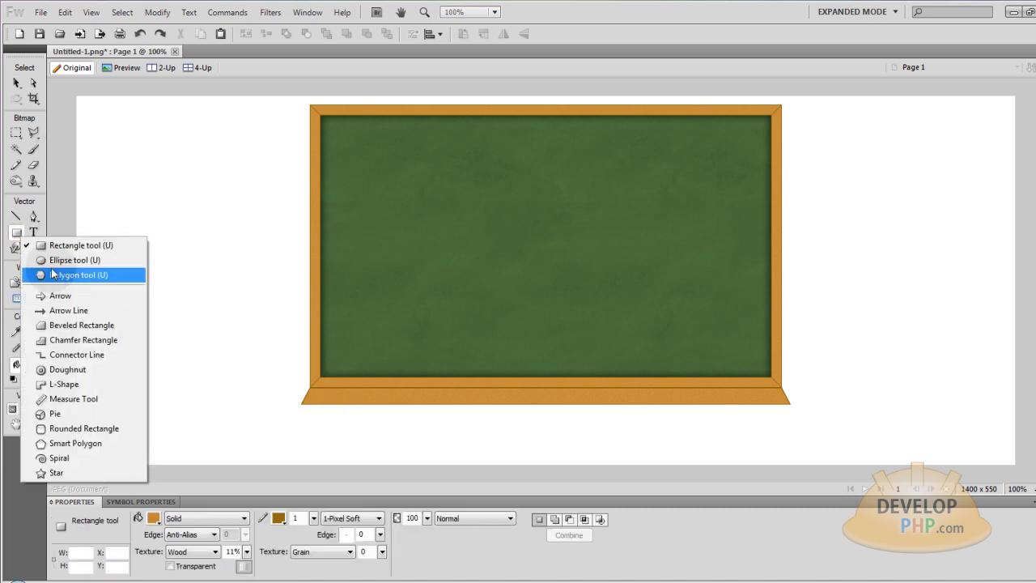
pyautogui.moveTo(301, 405); pyautogui.dragTo(791, 409)
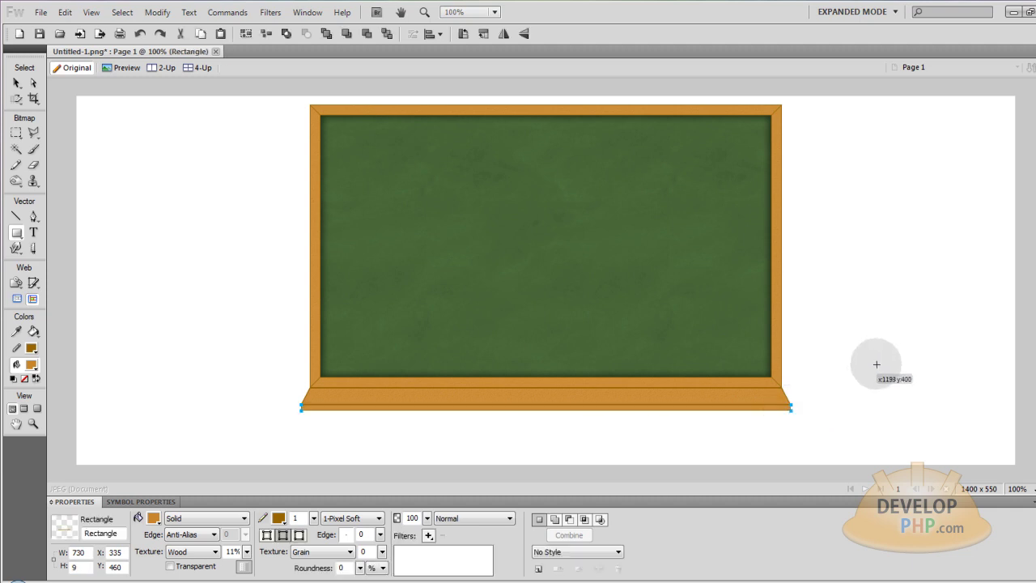
pyautogui.click(153, 518)
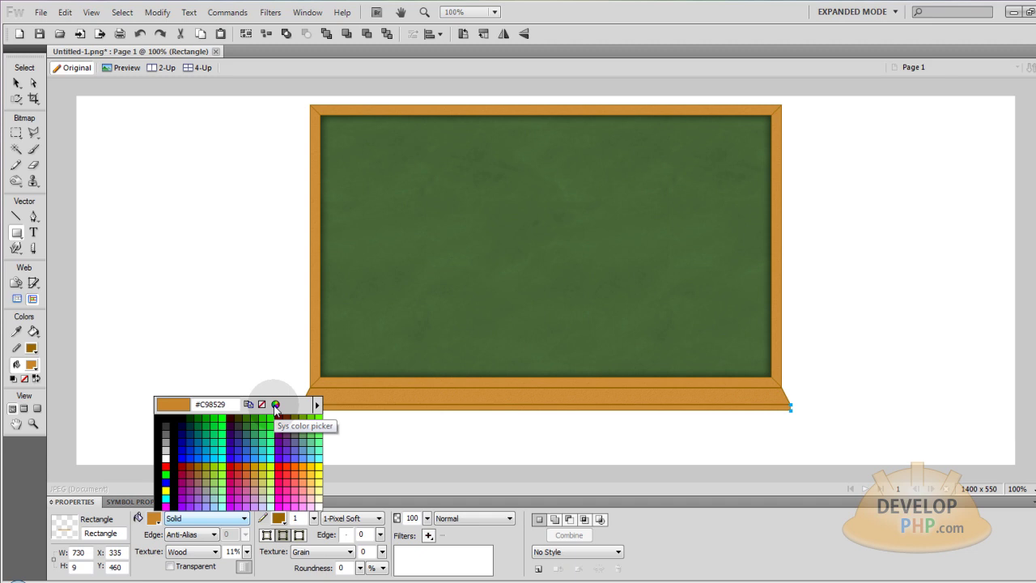
pyautogui.click(275, 404)
pyautogui.moveTo(387, 430); pyautogui.dragTo(384, 453)
pyautogui.click(114, 550)
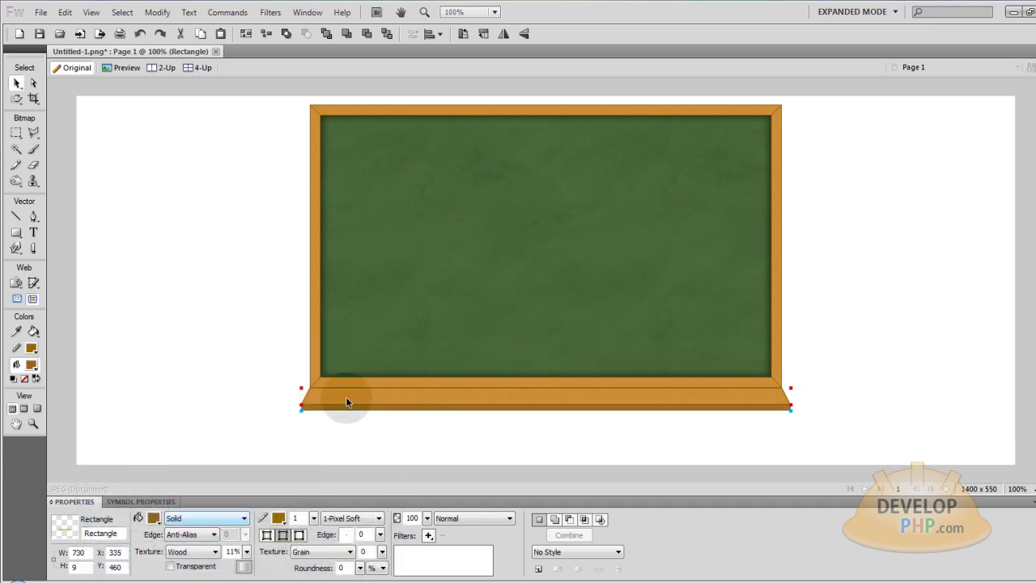
pyautogui.click(238, 394)
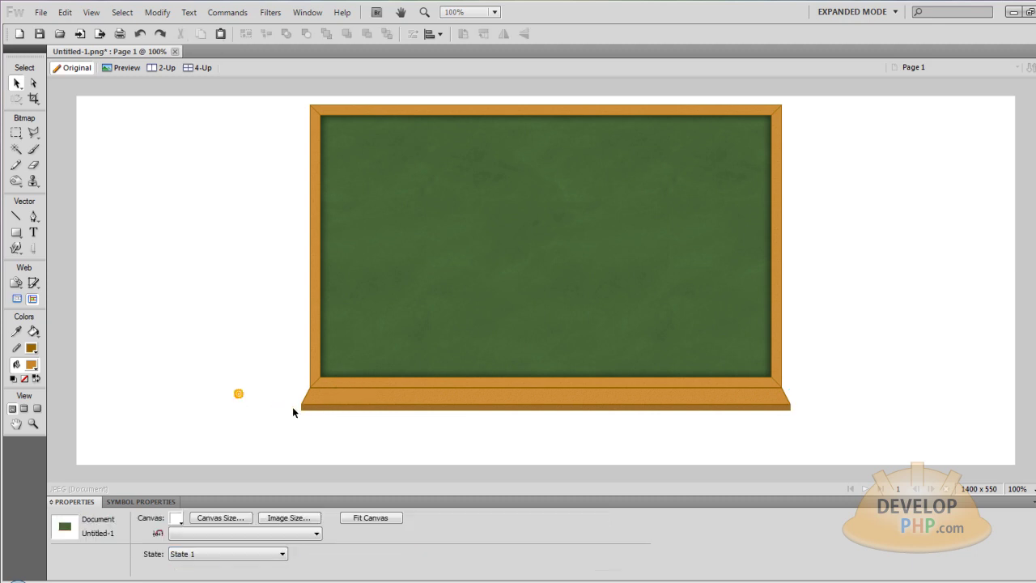
# - Select both tray pieces and nudge them with arrow keys into place under the frame
pyautogui.moveTo(321, 424); pyautogui.dragTo(322, 419)
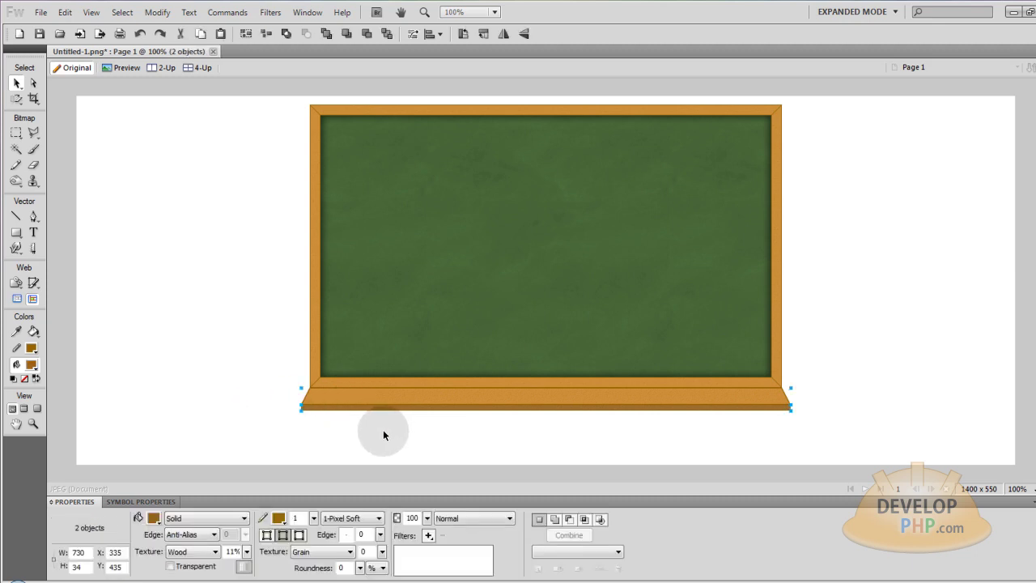
pyautogui.press('Up')
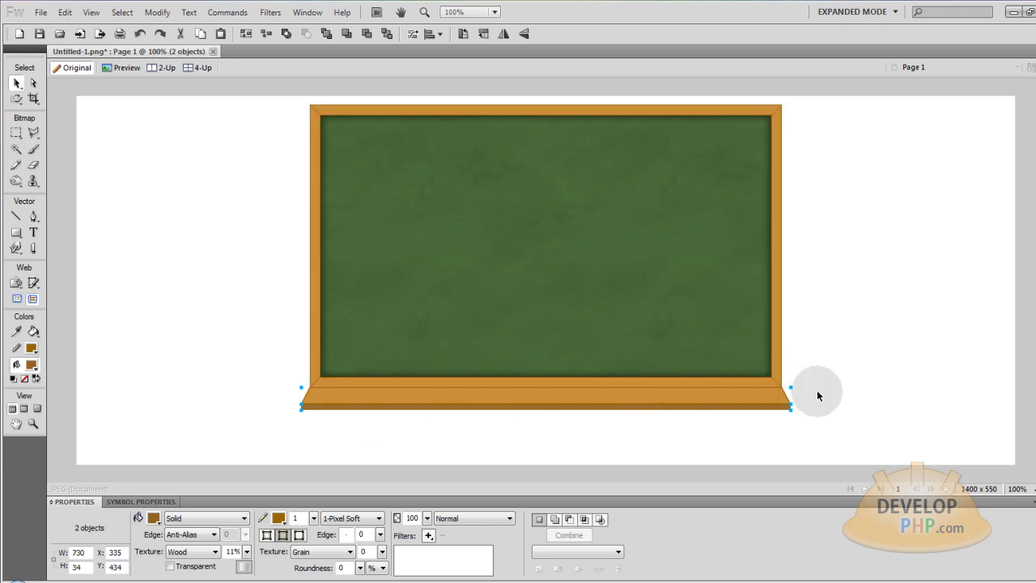
pyautogui.hotkey('shift', 'Up')
pyautogui.press('Up')
pyautogui.press('Down')
pyautogui.press('Down')
pyautogui.press('Down')
pyautogui.press('Down')
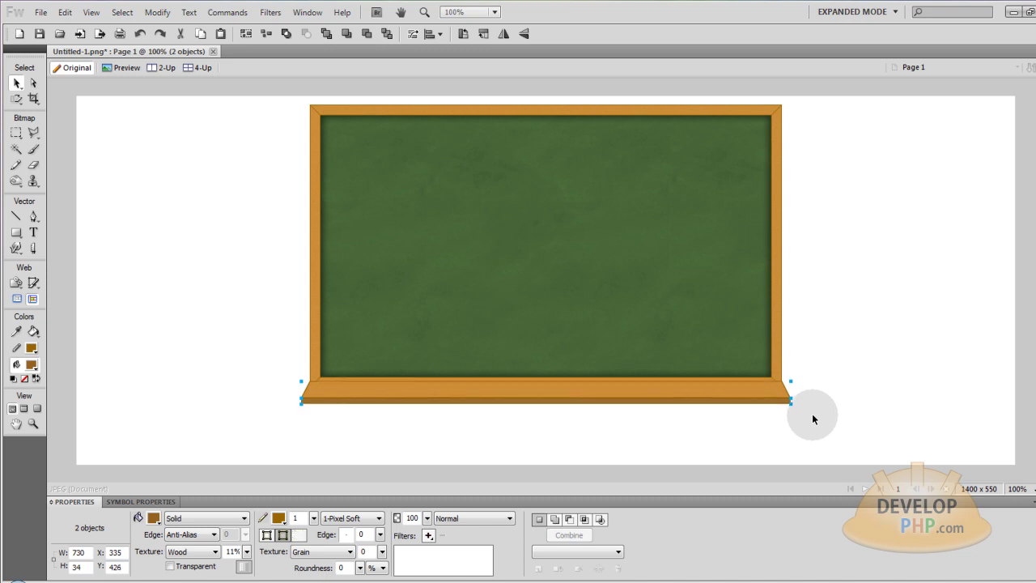
pyautogui.press('Up')
pyautogui.press('Up')
pyautogui.press('Up')
pyautogui.press('Up')
pyautogui.press('Up')
pyautogui.press('Up')
pyautogui.press('Up')
pyautogui.press('Up')
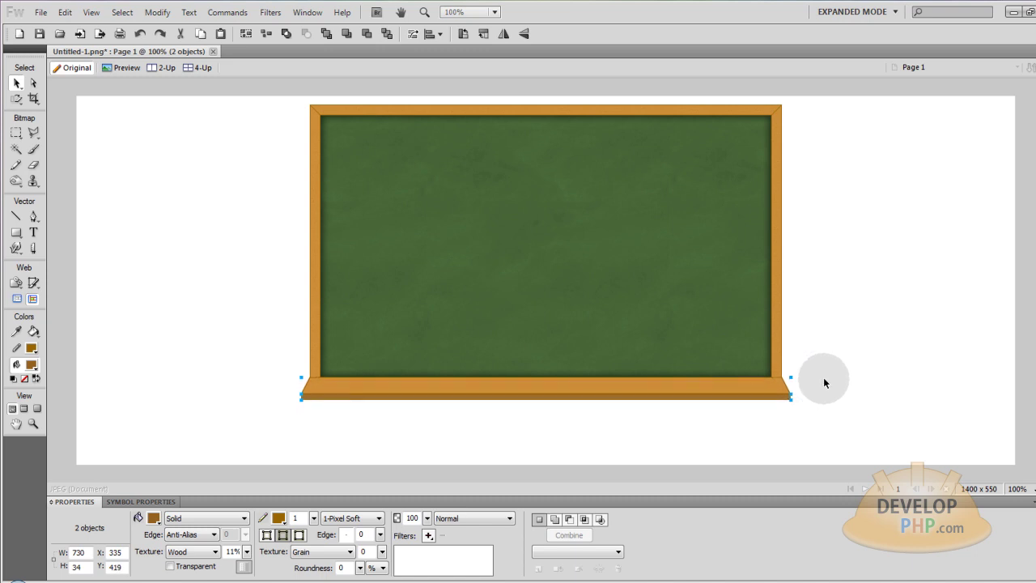
pyautogui.press('Down')
pyautogui.press('Down')
pyautogui.press('Down')
pyautogui.press('Down')
pyautogui.press('Down')
pyautogui.press('Down')
pyautogui.press('Down')
pyautogui.press('Down')
pyautogui.press('Down')
pyautogui.press('Down')
pyautogui.press('Down')
pyautogui.press('Down')
pyautogui.press('Down')
pyautogui.press('Down')
pyautogui.press('Down')
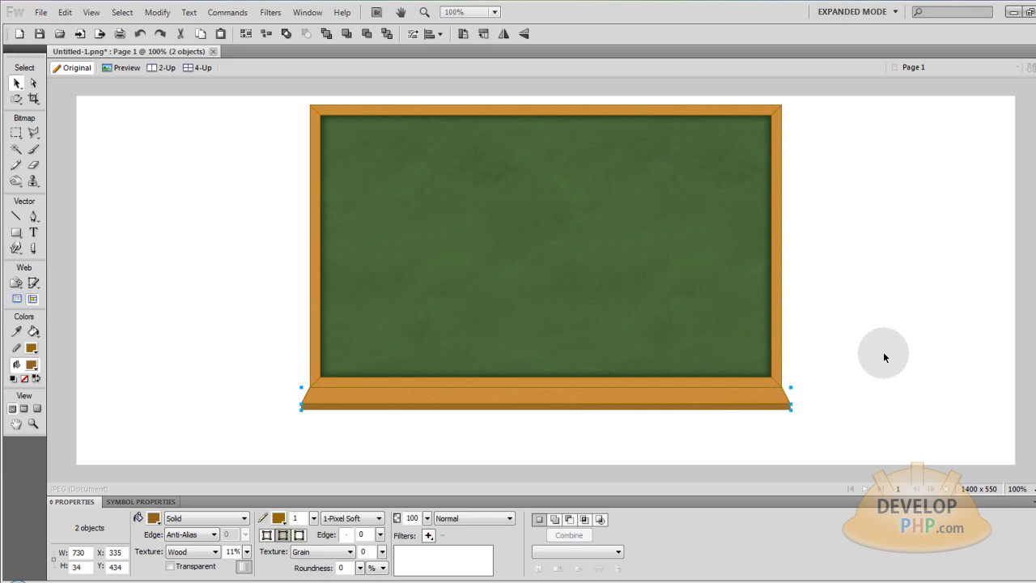
# - Switch the tray top's texture to Line-Horiz 1 and raise its amount
pyautogui.click(881, 357)
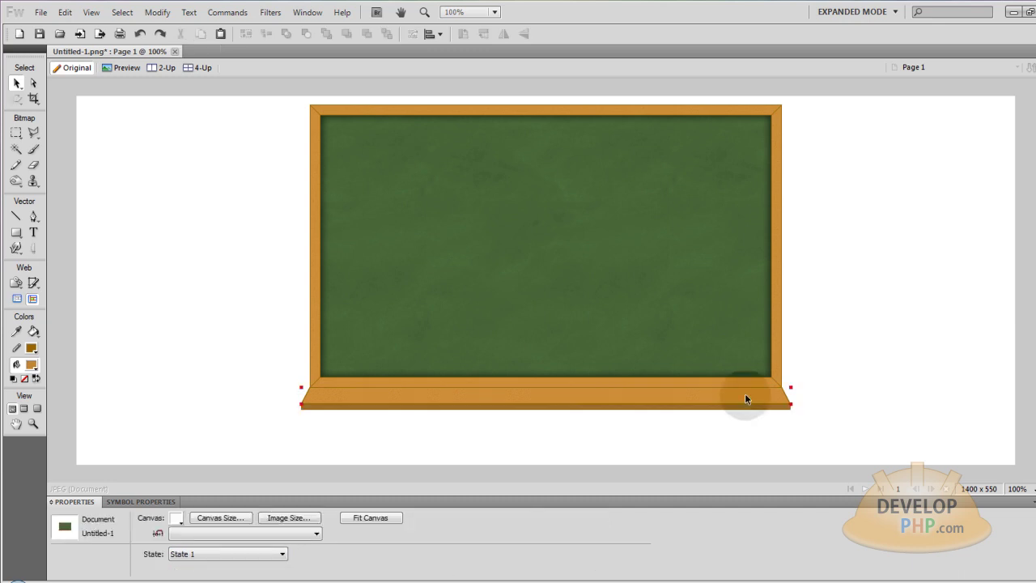
pyautogui.click(746, 392)
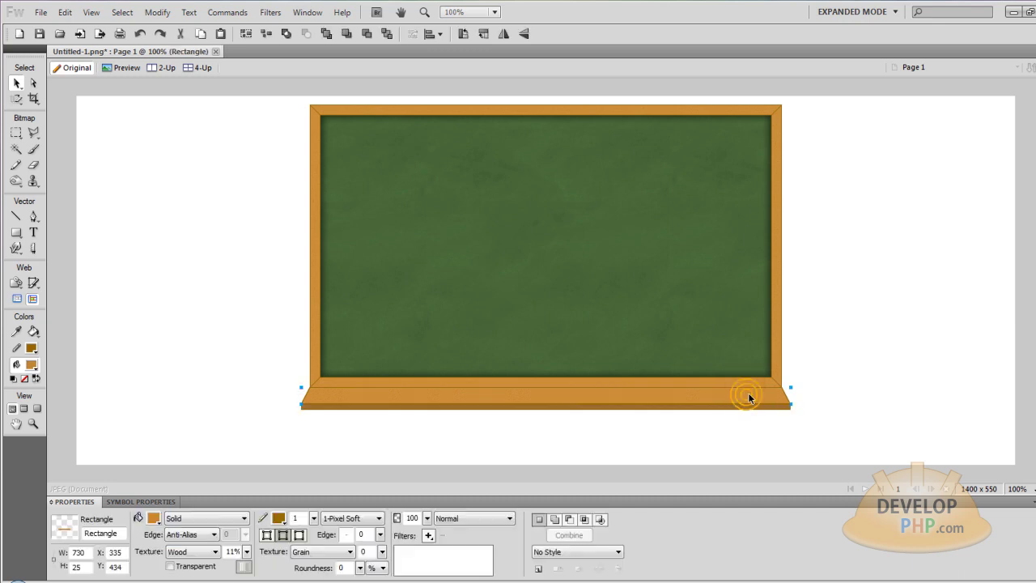
pyautogui.click(215, 553)
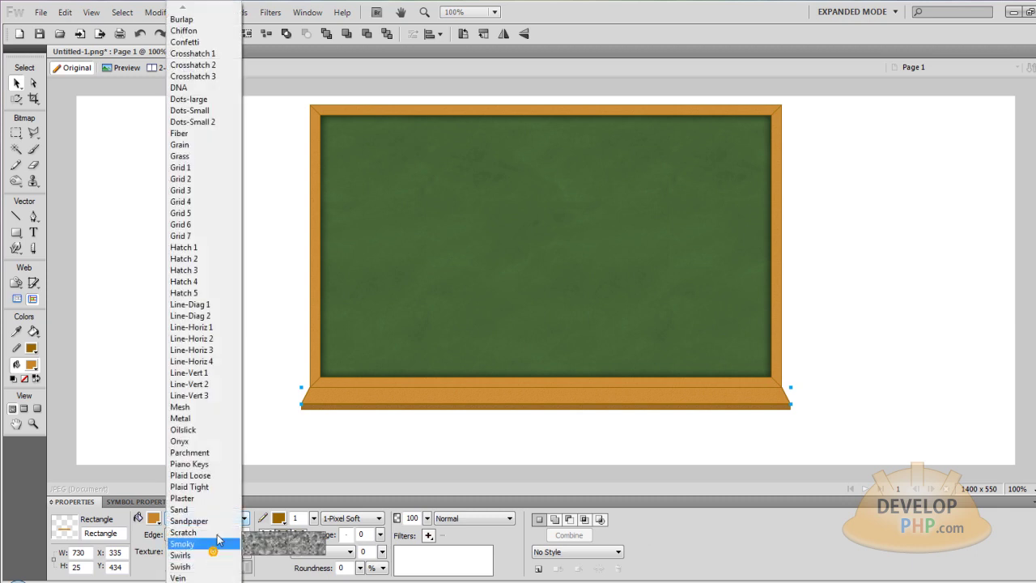
pyautogui.click(211, 328)
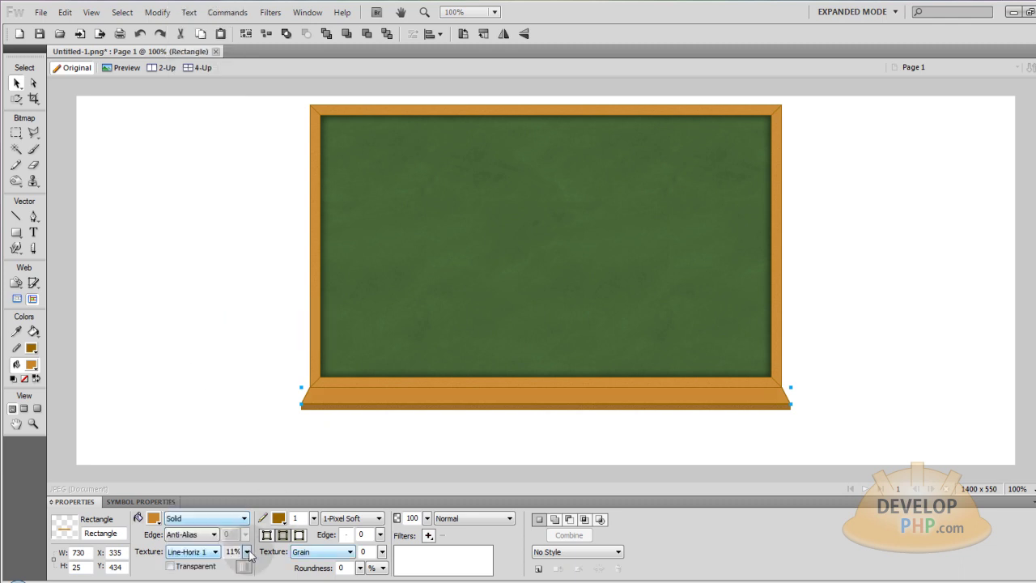
pyautogui.moveTo(248, 555); pyautogui.dragTo(251, 454)
pyautogui.click(233, 369)
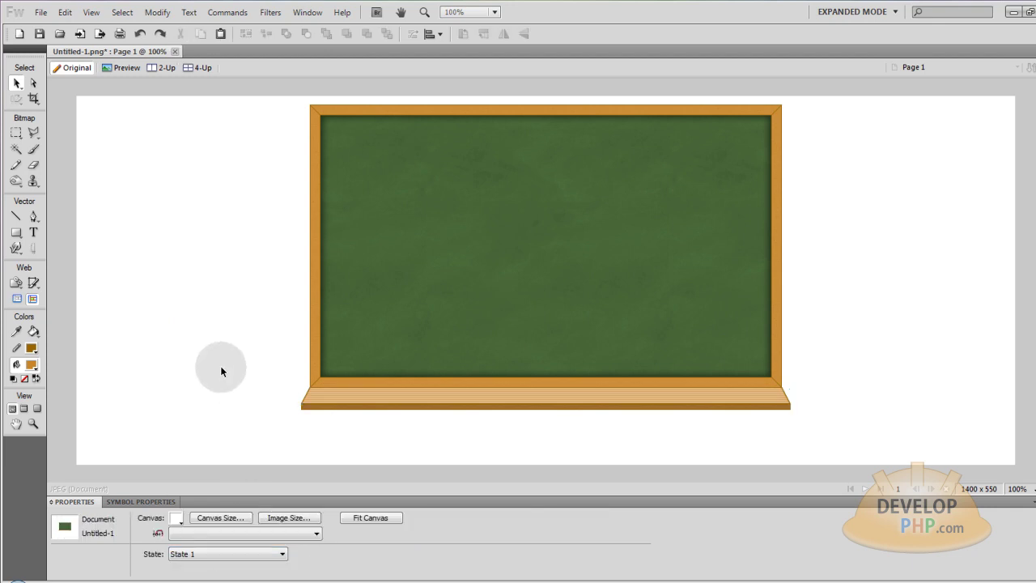
pyautogui.moveTo(285, 394); pyautogui.dragTo(313, 421)
# - Scale both tray pieces down vertically, flattening the shelf to about 20 px tall
pyautogui.click(195, 358)
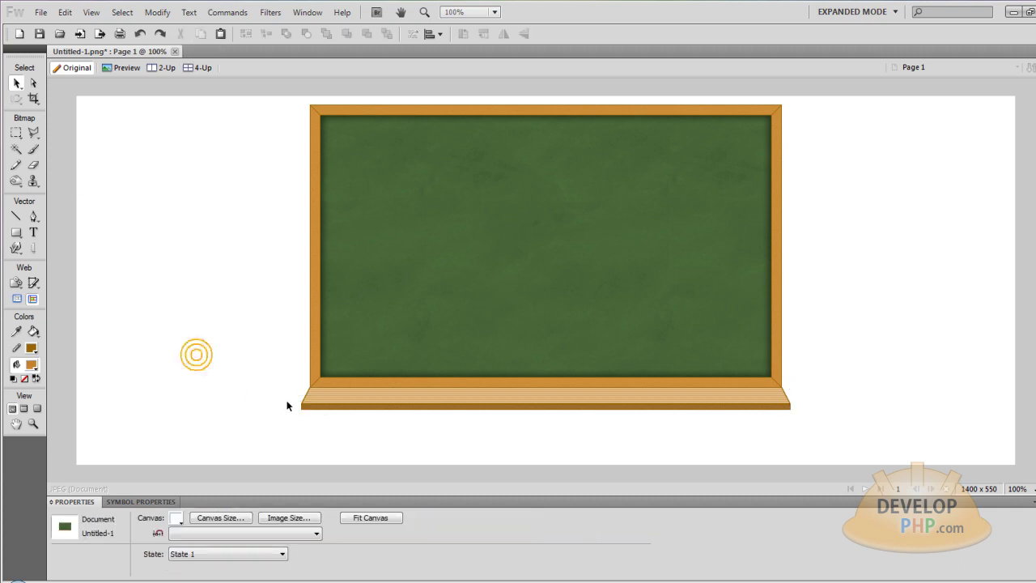
pyautogui.click(326, 389)
pyautogui.keyDown('shift'); pyautogui.click(329, 409); pyautogui.keyUp('shift')
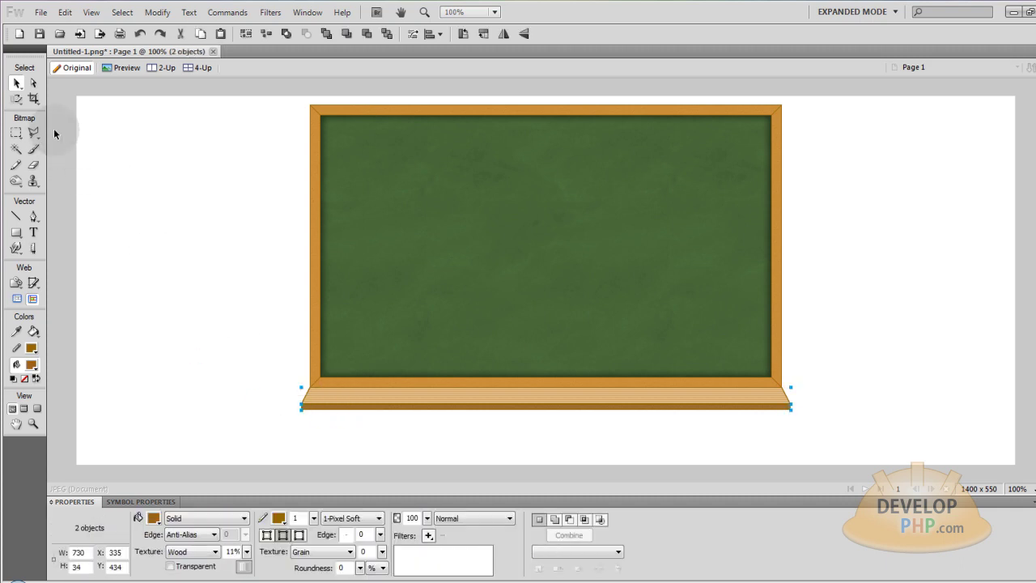
pyautogui.moveTo(15, 98); pyautogui.dragTo(63, 109)
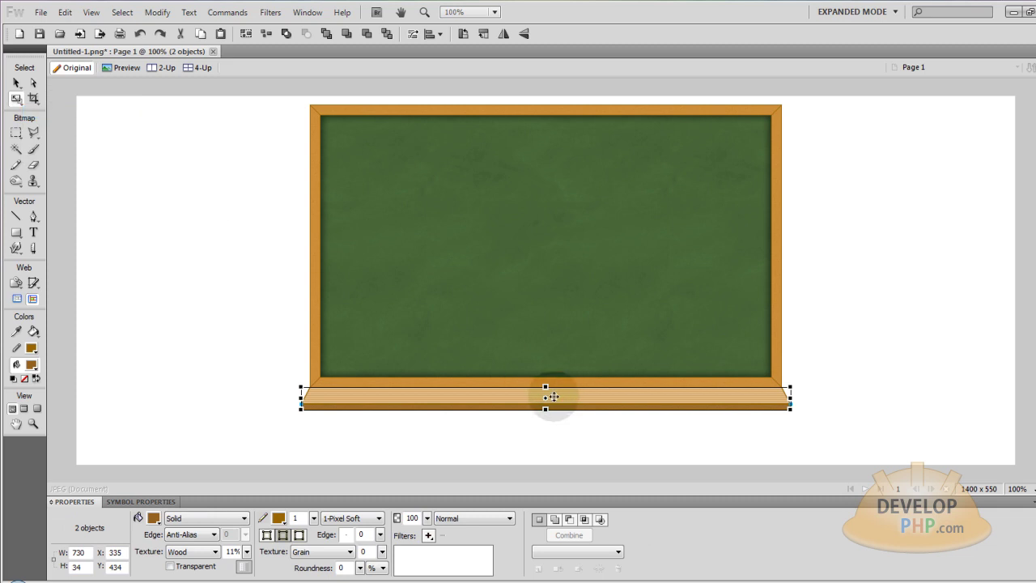
pyautogui.moveTo(546, 409); pyautogui.dragTo(545, 407)
pyautogui.click(16, 83)
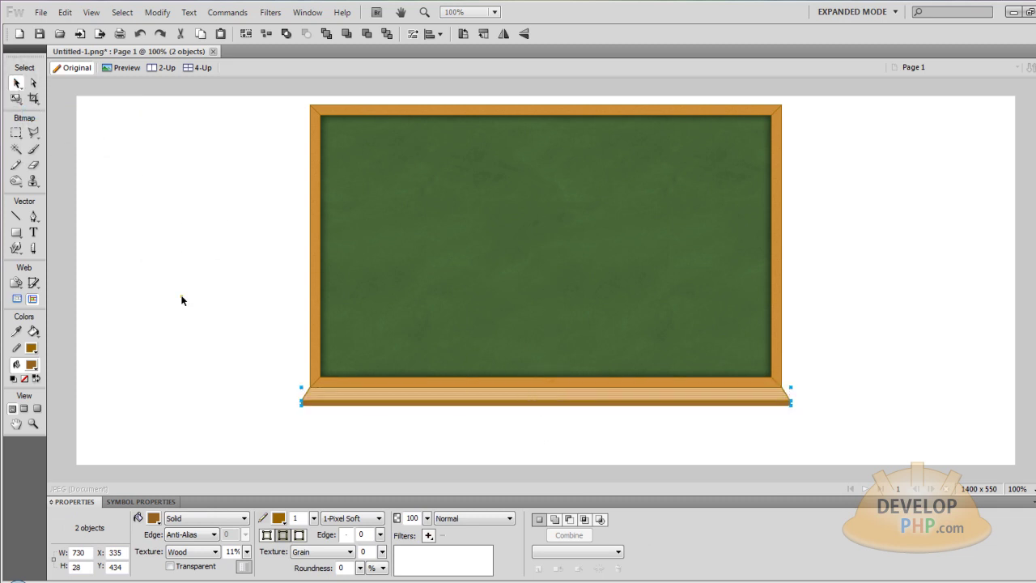
pyautogui.click(181, 299)
pyautogui.moveTo(816, 391); pyautogui.dragTo(763, 411)
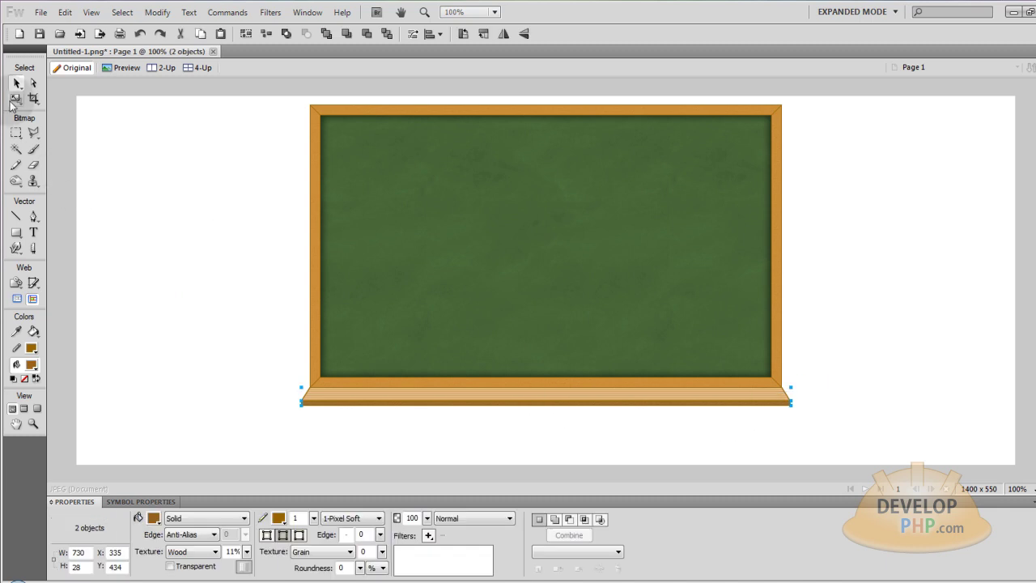
pyautogui.moveTo(546, 406); pyautogui.dragTo(546, 404)
pyautogui.click(421, 413)
# - Enter a height of 5 for the thin bottom strip in the Property inspector
pyautogui.click(323, 398)
pyautogui.doubleClick(77, 566)
pyautogui.write('5')
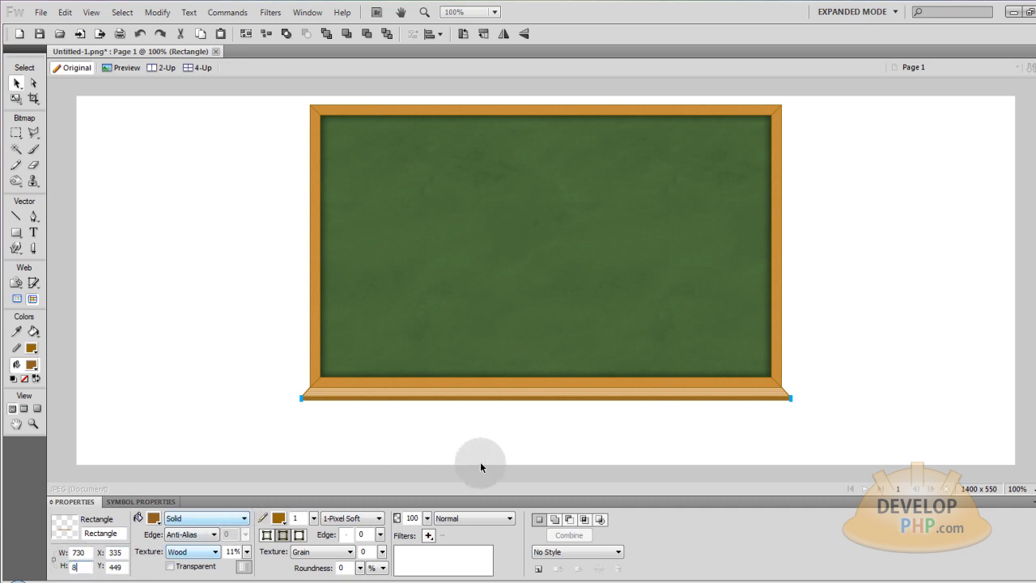
pyautogui.click(486, 453)
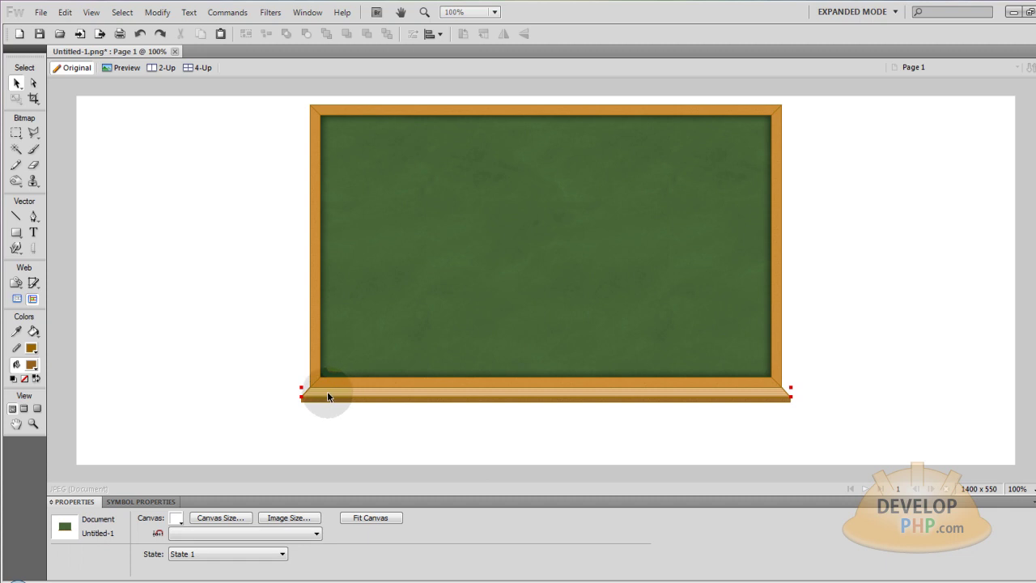
# - Add an Inner Glow filter to the wooden frame with width 2
pyautogui.click(779, 242)
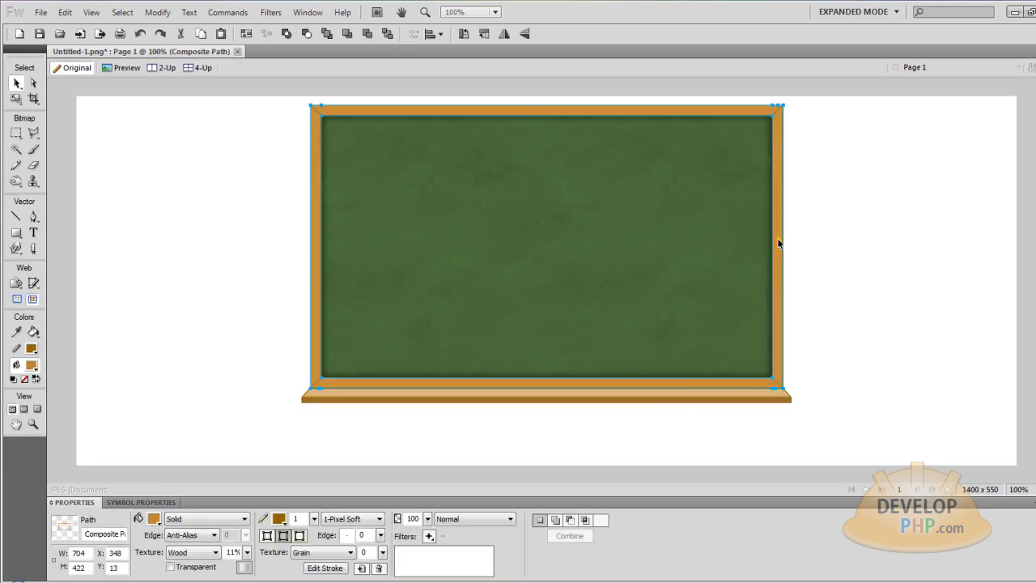
pyautogui.click(429, 536)
pyautogui.moveTo(505, 491)
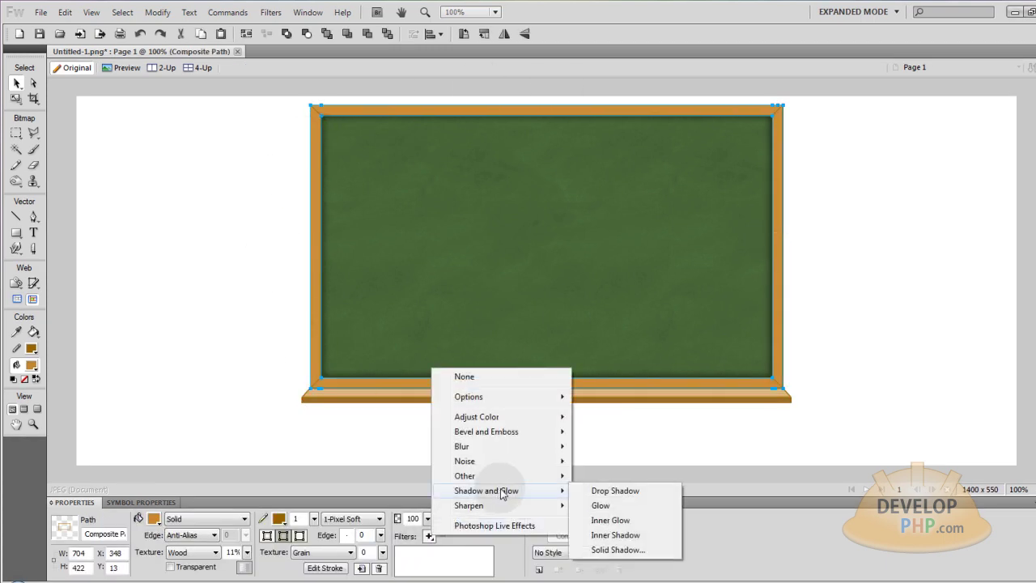
pyautogui.click(622, 520)
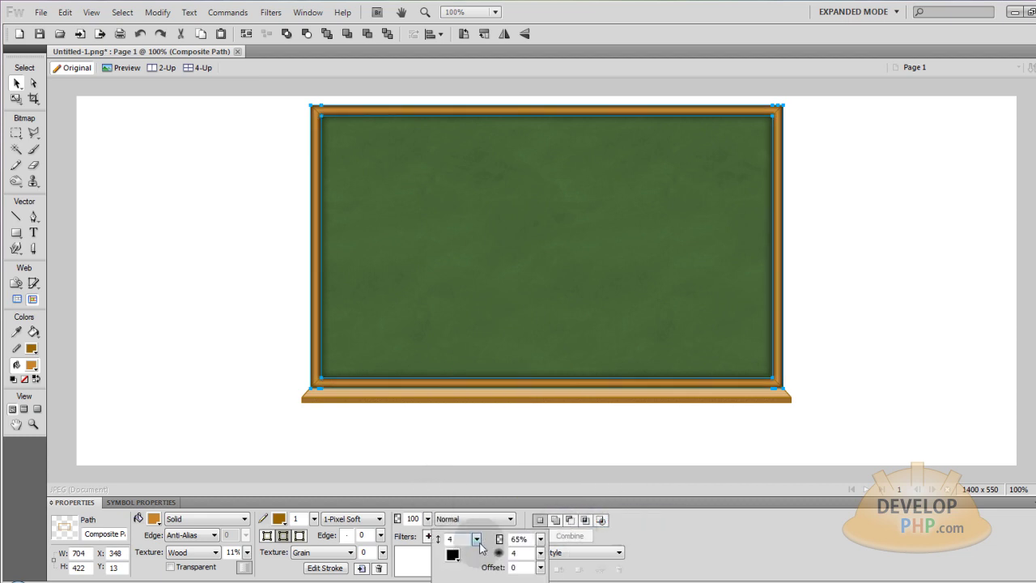
pyautogui.moveTo(477, 540); pyautogui.dragTo(477, 547)
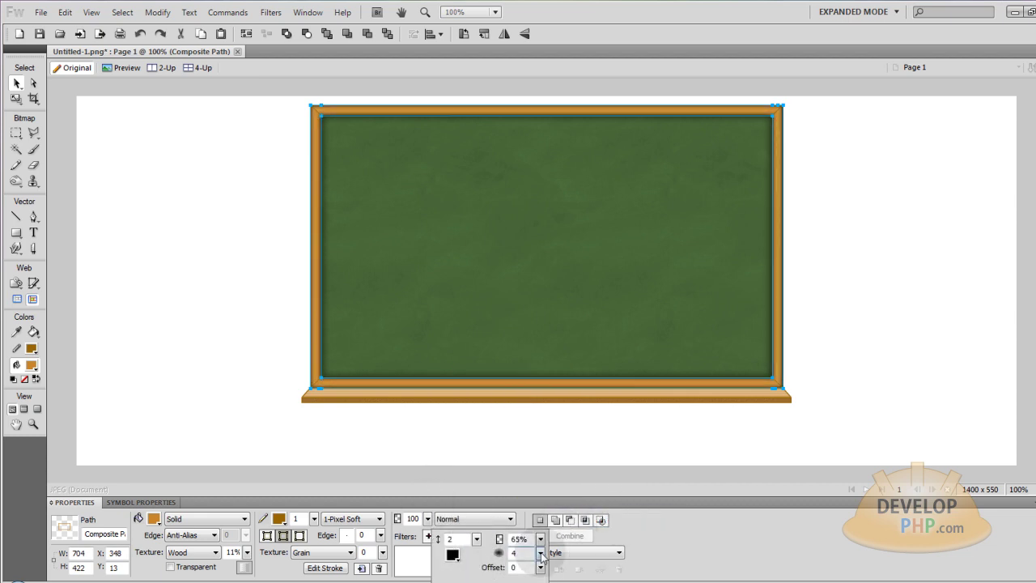
pyautogui.moveTo(541, 554); pyautogui.dragTo(542, 555)
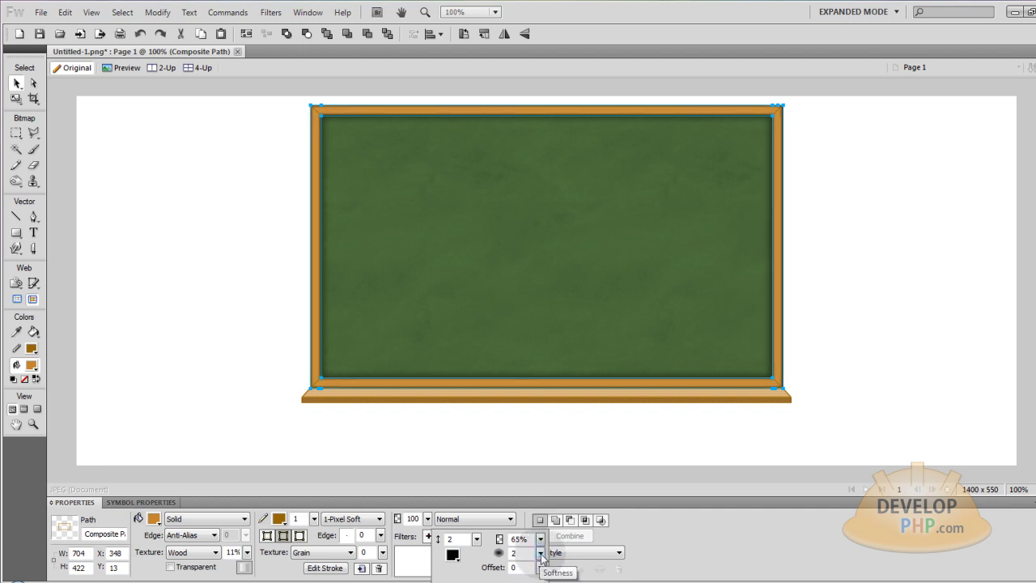
# - Lower the frame glow's opacity to about 39% and set its softness to 3
pyautogui.click(542, 547)
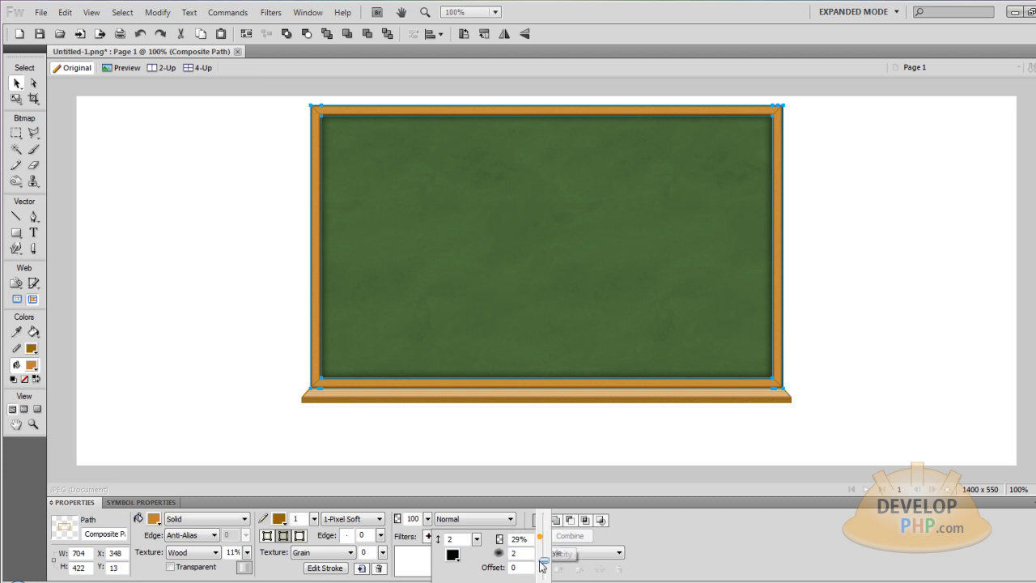
pyautogui.moveTo(544, 580); pyautogui.dragTo(547, 538)
pyautogui.moveTo(548, 492); pyautogui.dragTo(548, 494)
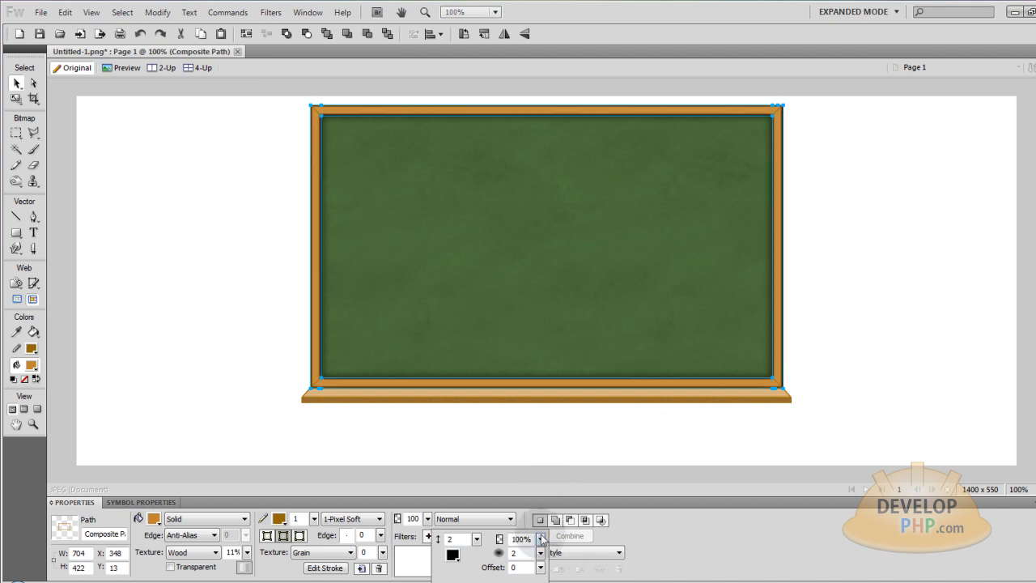
pyautogui.moveTo(542, 570); pyautogui.dragTo(545, 531)
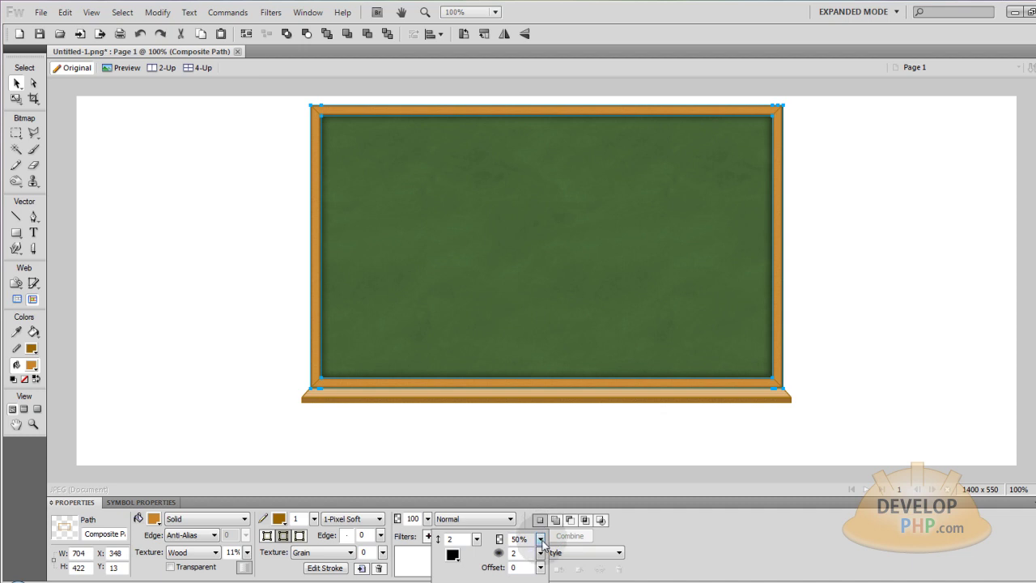
pyautogui.click(243, 415)
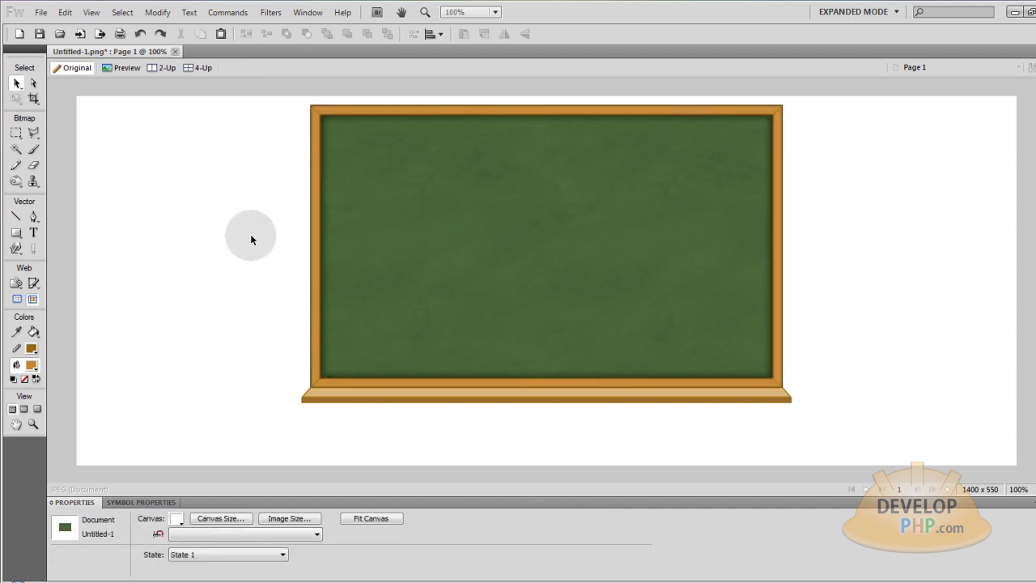
pyautogui.click(314, 240)
pyautogui.click(410, 553)
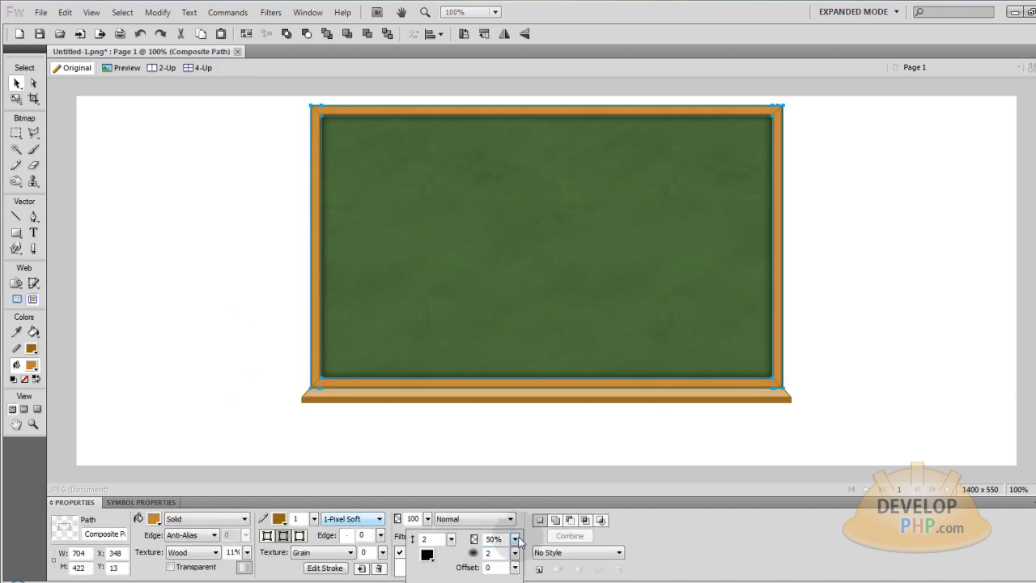
pyautogui.moveTo(515, 553); pyautogui.dragTo(515, 549)
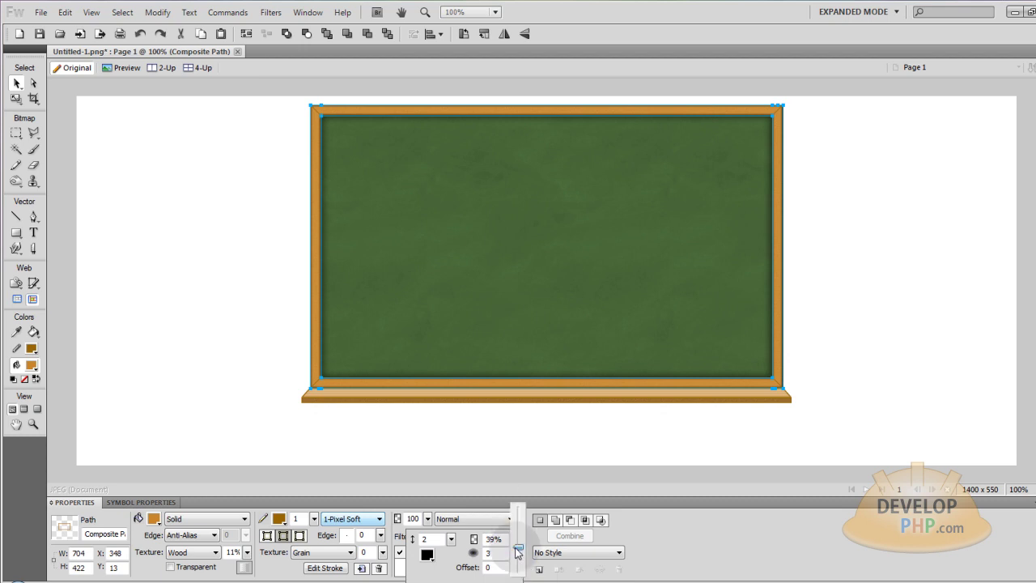
# - Select the shelf's top and bottom strips and group them with Ctrl+G
pyautogui.click(259, 370)
pyautogui.click(314, 392)
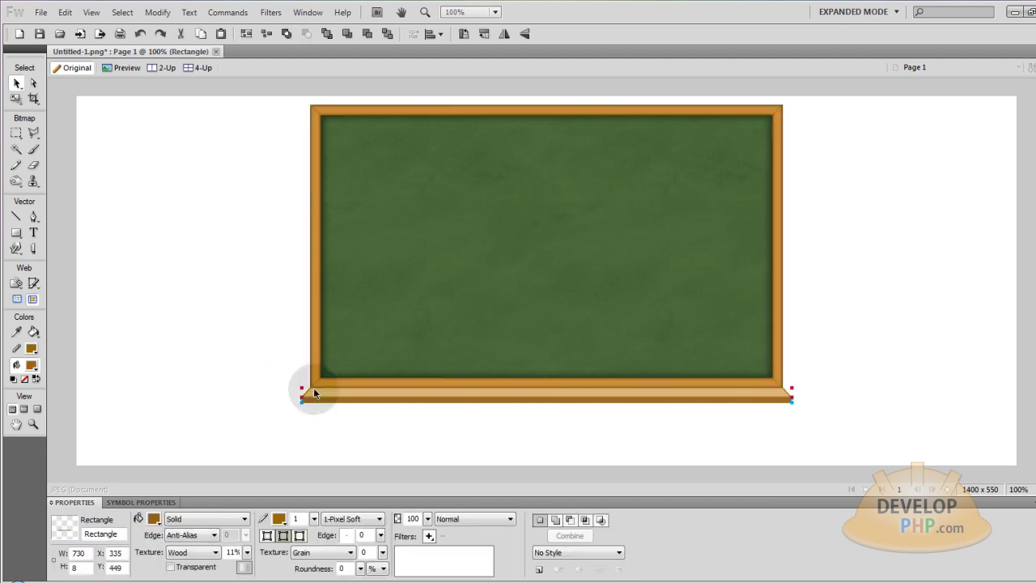
pyautogui.keyDown('shift'); pyautogui.click(314, 389); pyautogui.keyUp('shift')
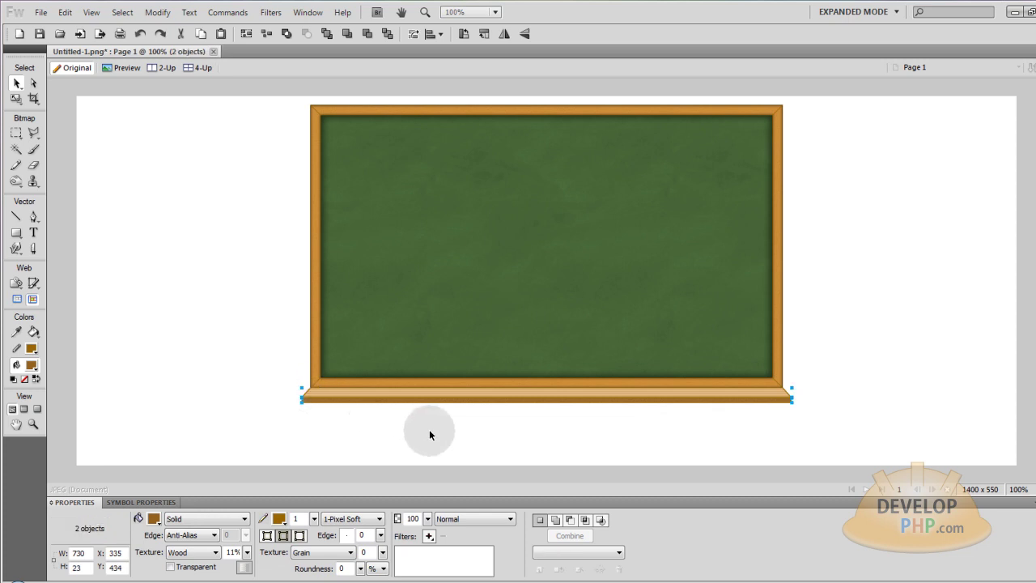
pyautogui.hotkey('ctrl', 'g')
pyautogui.click(345, 431)
# - Nudge the shelf group up to Y 417, flush under the frame
pyautogui.click(364, 398)
pyautogui.press('Up')
pyautogui.press('Up')
pyautogui.press('Up')
pyautogui.press('Up')
pyautogui.press('Up')
pyautogui.press('Up')
pyautogui.press('Up')
pyautogui.press('Up')
pyautogui.press('Up')
pyautogui.press('Up')
pyautogui.press('Up')
pyautogui.press('Up')
pyautogui.press('Up')
pyautogui.press('Up')
pyautogui.press('Up')
pyautogui.press('Up')
pyautogui.press('Up')
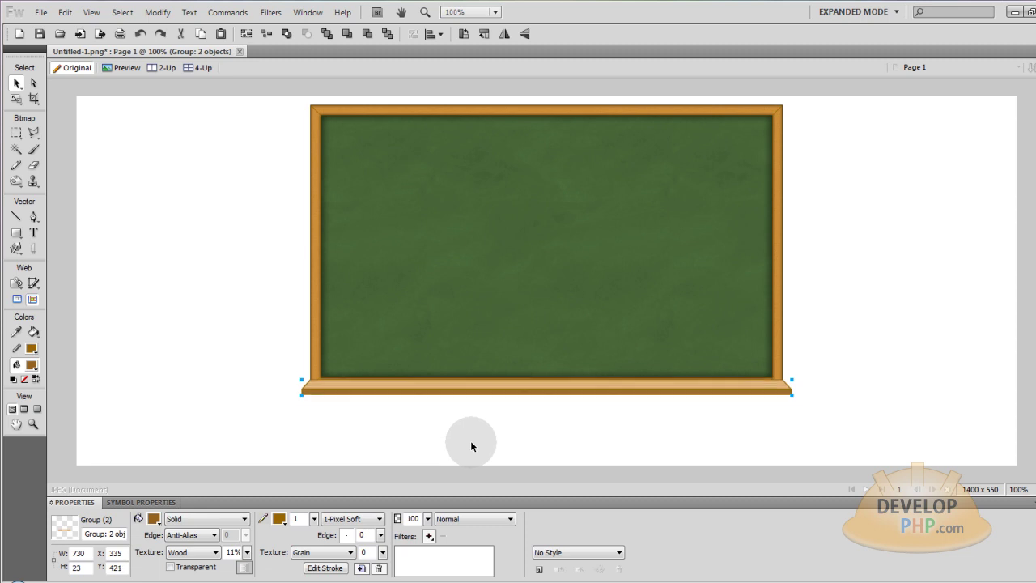
pyautogui.press('Down')
pyautogui.press('Up')
pyautogui.press('Down')
pyautogui.press('Up')
pyautogui.press('Down')
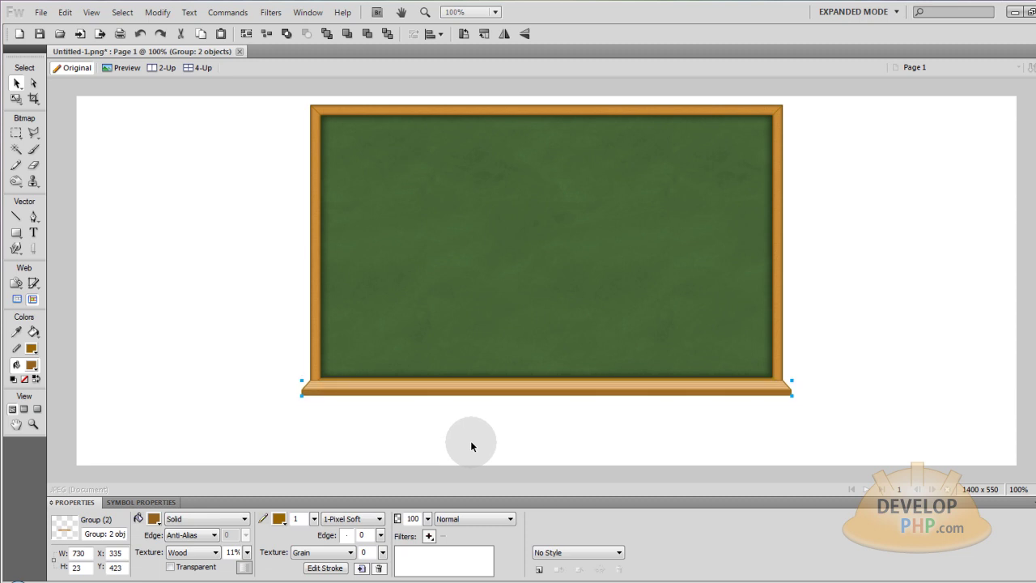
pyautogui.press('Up')
pyautogui.click(471, 446)
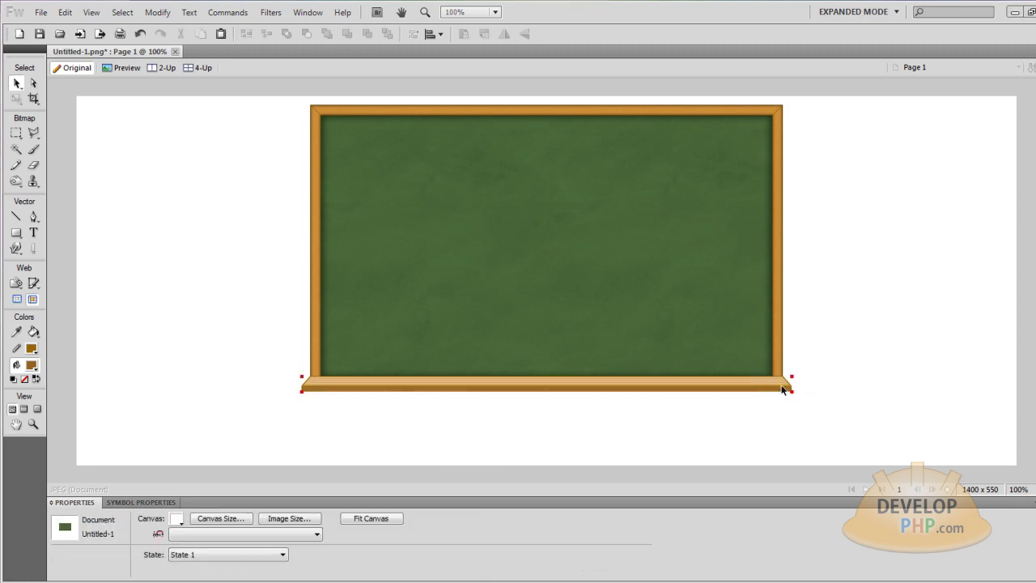
pyautogui.click(782, 384)
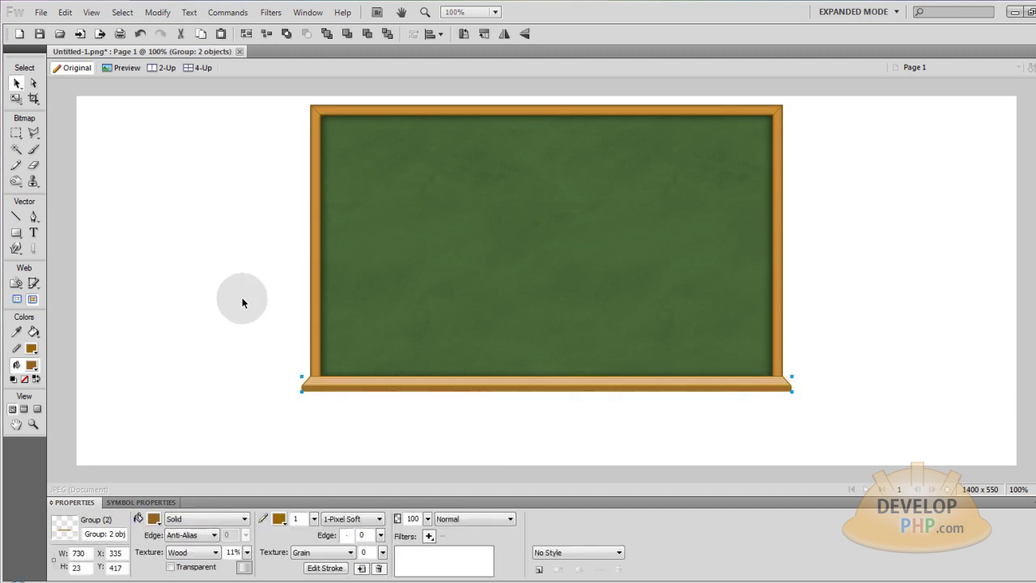
# - Edit the height value of the tray group in the Properties panel
pyautogui.doubleClick(77, 567)
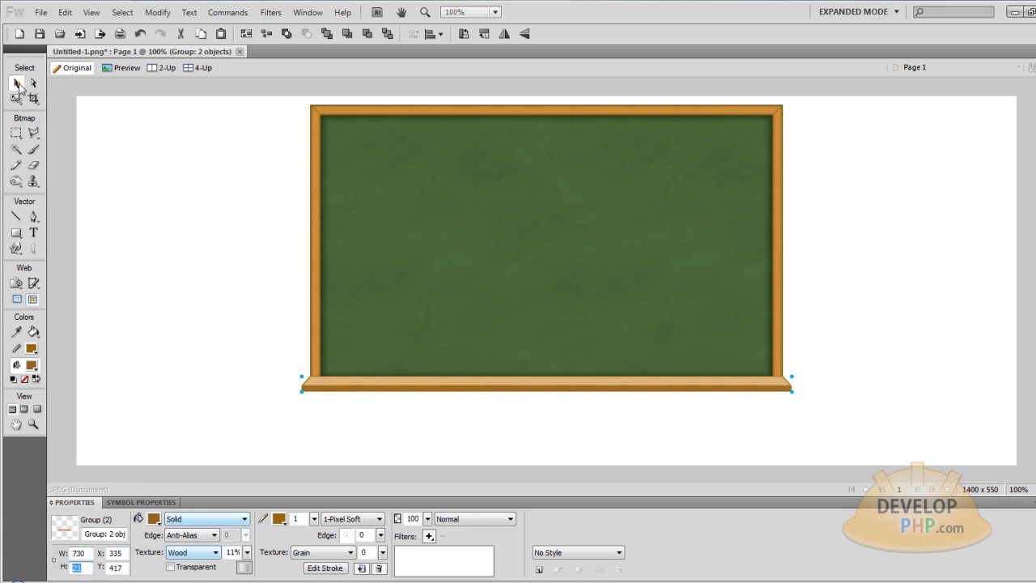
pyautogui.click(165, 279)
pyautogui.click(332, 395)
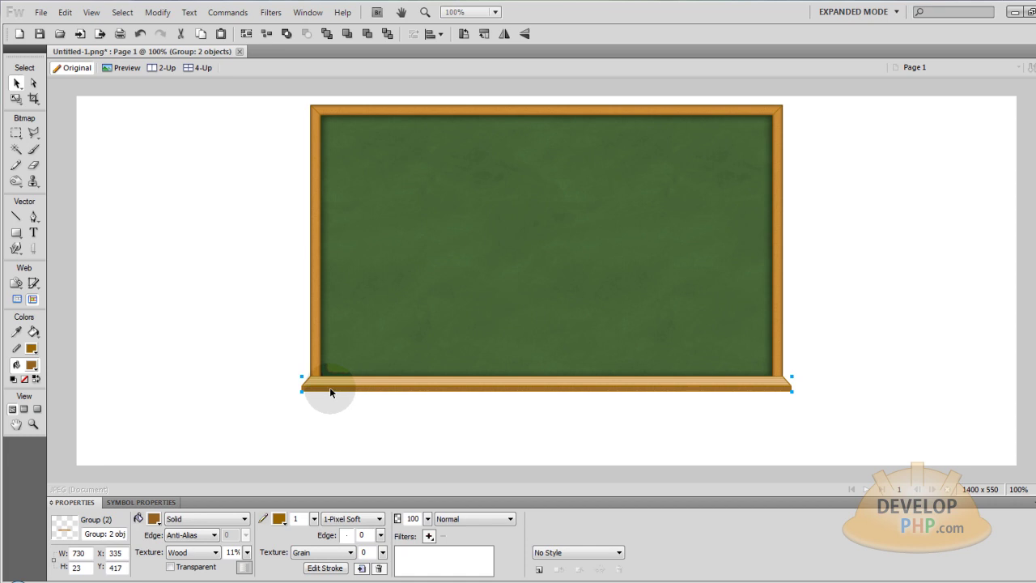
pyautogui.click(207, 332)
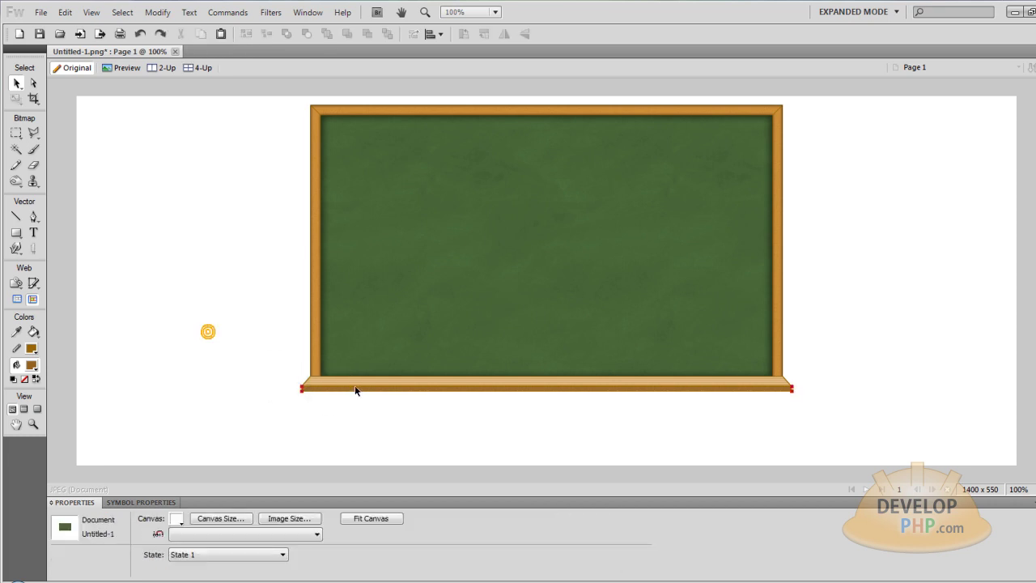
# - Nudge the tray's wood-textured bottom strip a pixel at a time until it sits under the top face
pyautogui.click(353, 393)
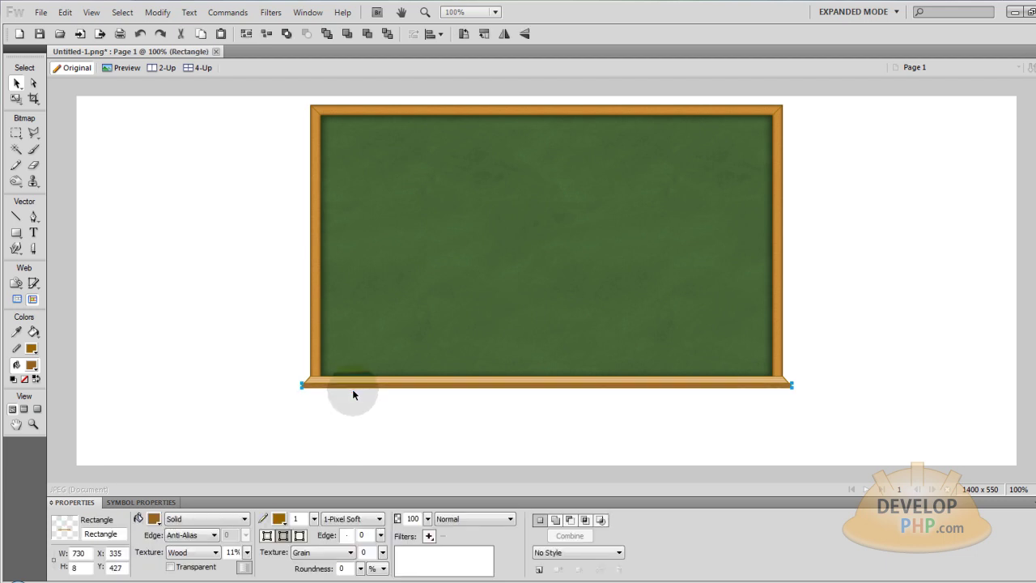
pyautogui.press('Down')
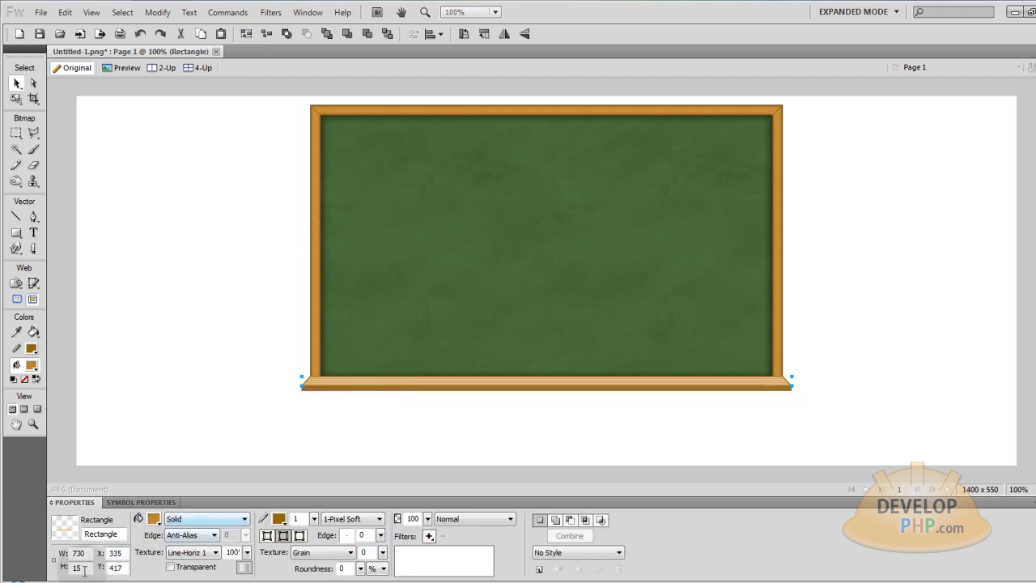
pyautogui.click(74, 569)
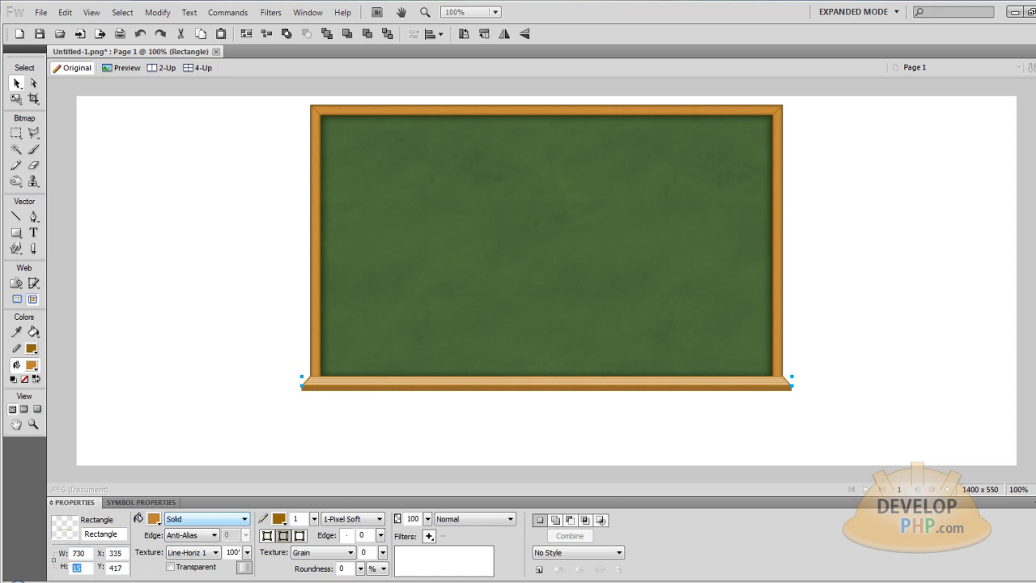
pyautogui.click(219, 437)
pyautogui.click(357, 384)
pyautogui.press('Up')
pyautogui.press('Up')
pyautogui.press('Up')
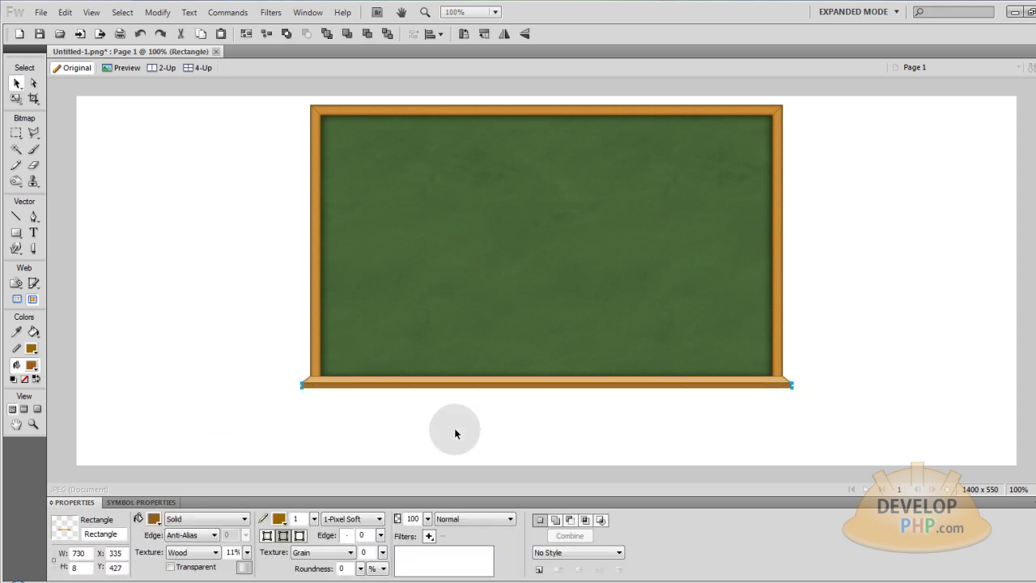
pyautogui.press('Up')
pyautogui.click(450, 432)
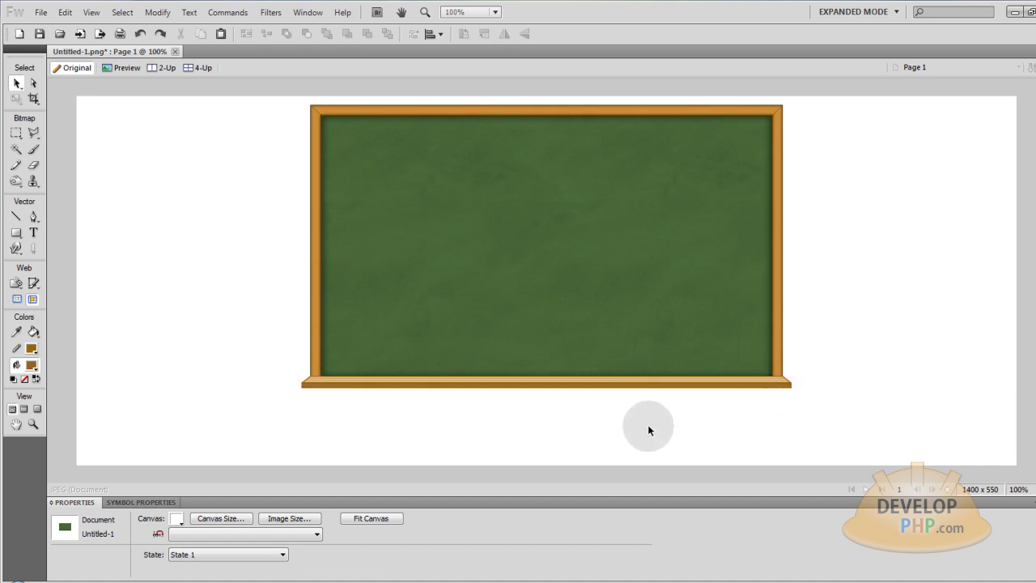
# - Draw a small chalk-sized rectangle on the board with no stroke
pyautogui.click(16, 234)
pyautogui.click(49, 245)
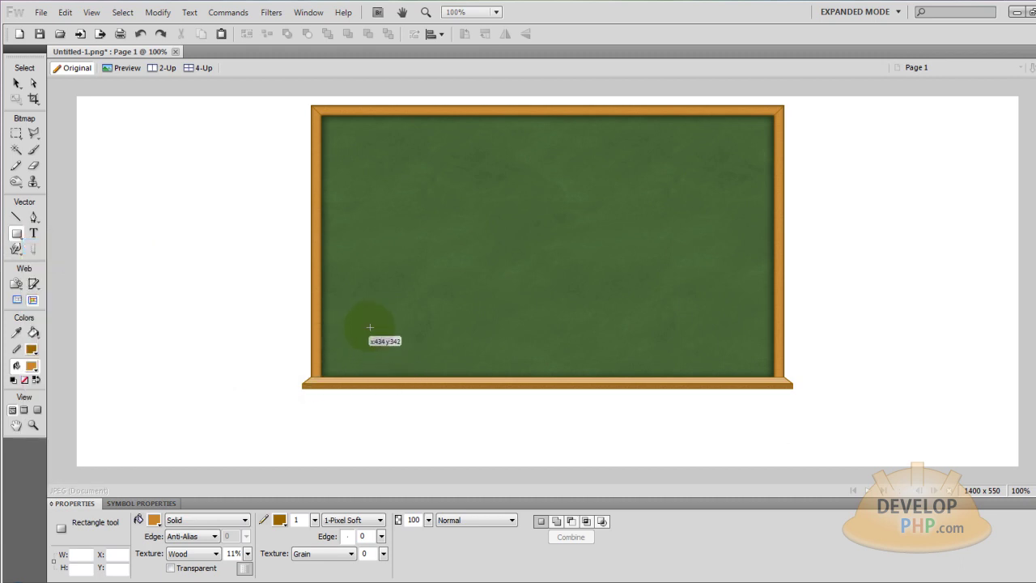
pyautogui.moveTo(372, 328); pyautogui.dragTo(397, 333)
pyautogui.click(280, 521)
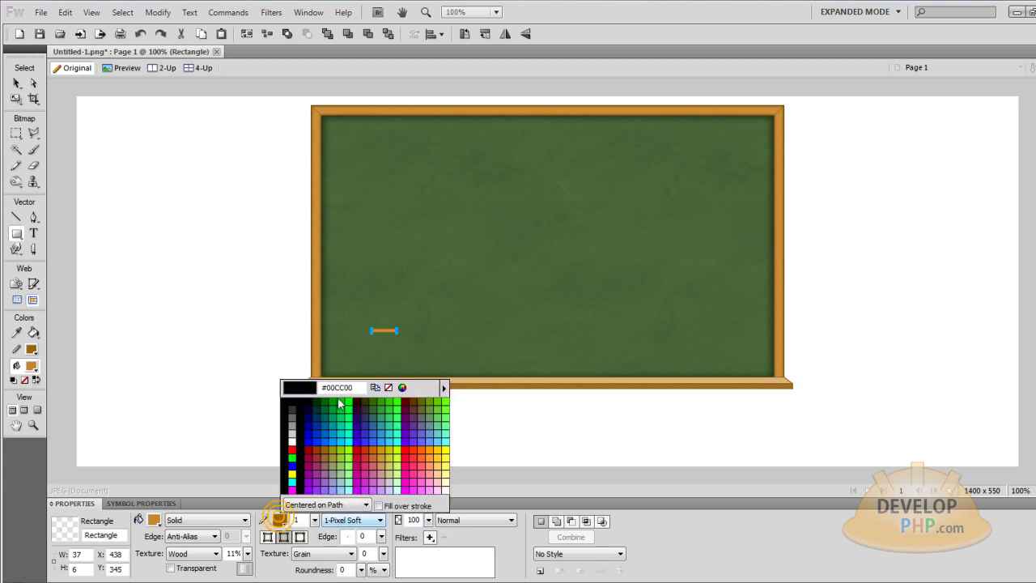
pyautogui.click(373, 387)
# - Give the chalk rectangle a linear gradient fill from light grey to grey
pyautogui.click(214, 520)
pyautogui.moveTo(206, 468)
pyautogui.click(288, 400)
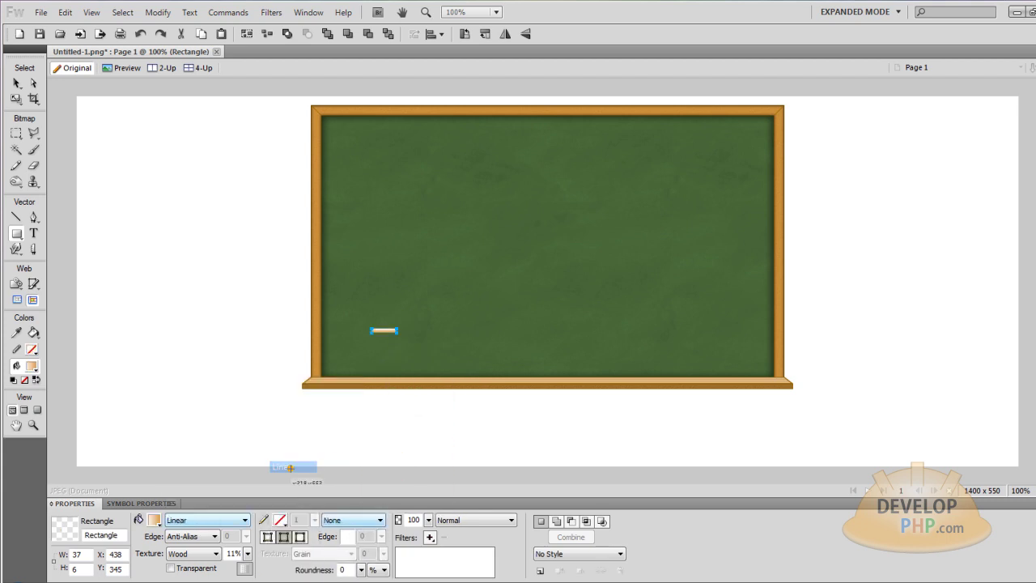
pyautogui.click(153, 520)
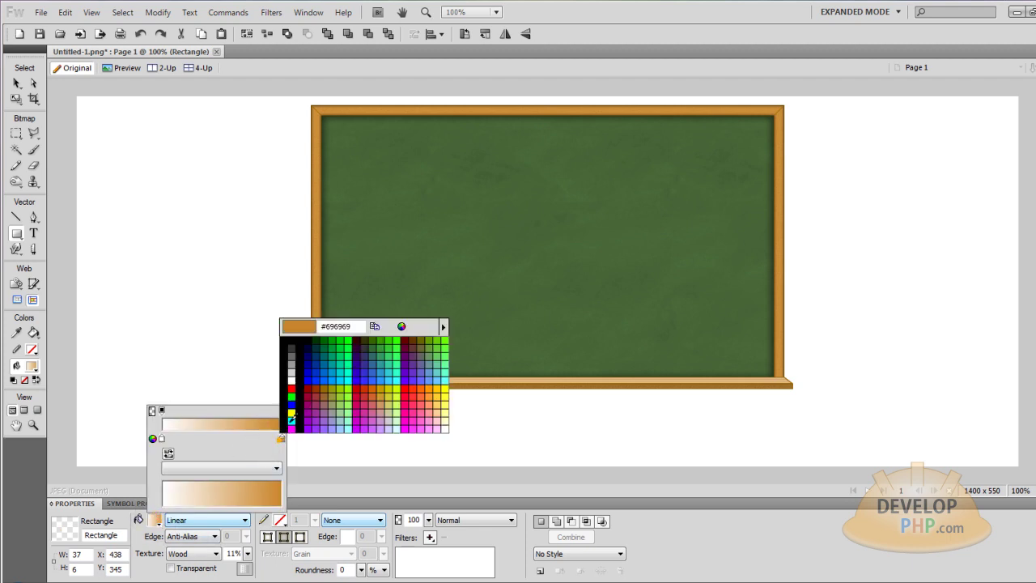
pyautogui.click(294, 362)
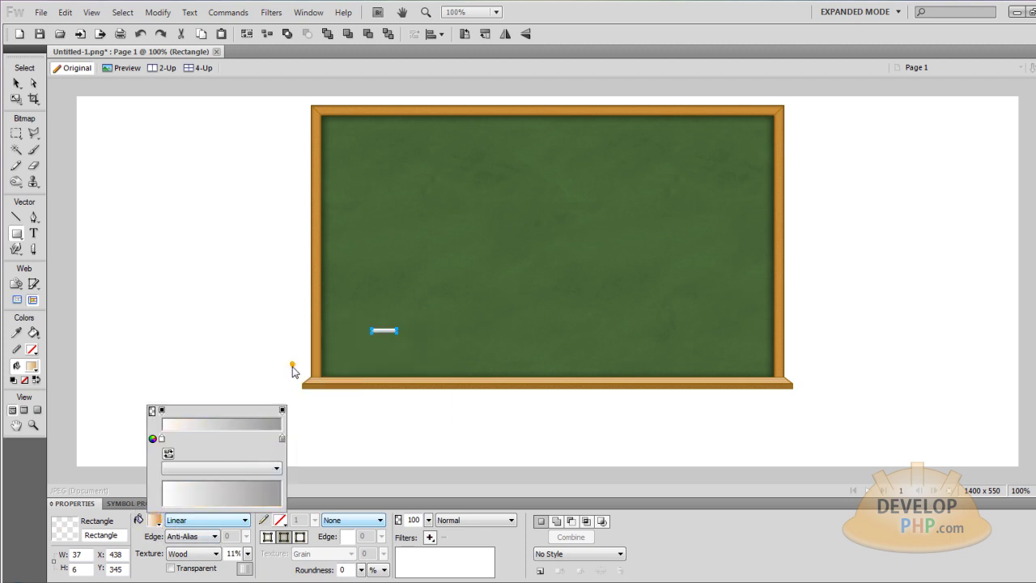
pyautogui.click(281, 438)
pyautogui.click(292, 361)
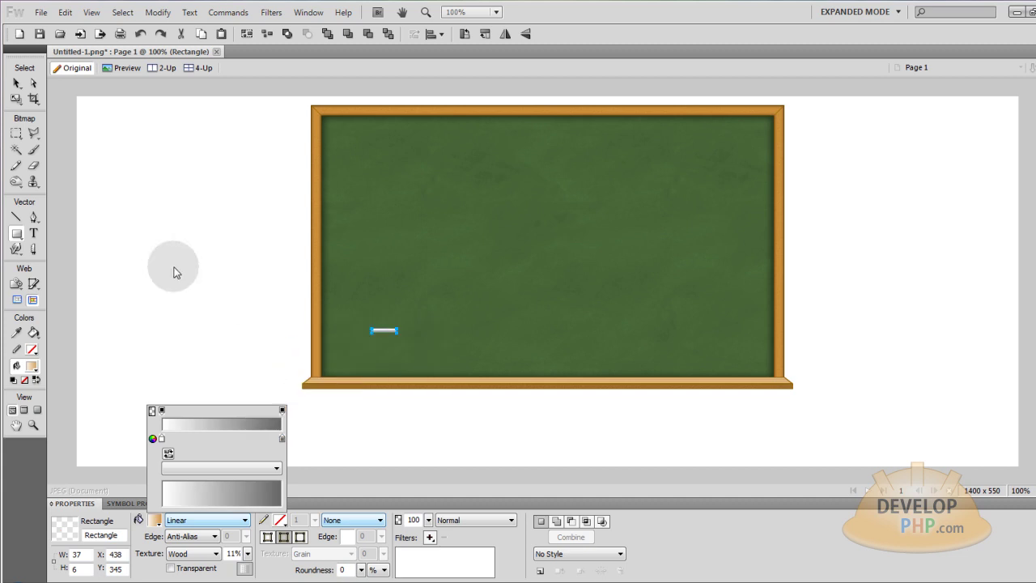
pyautogui.click(95, 210)
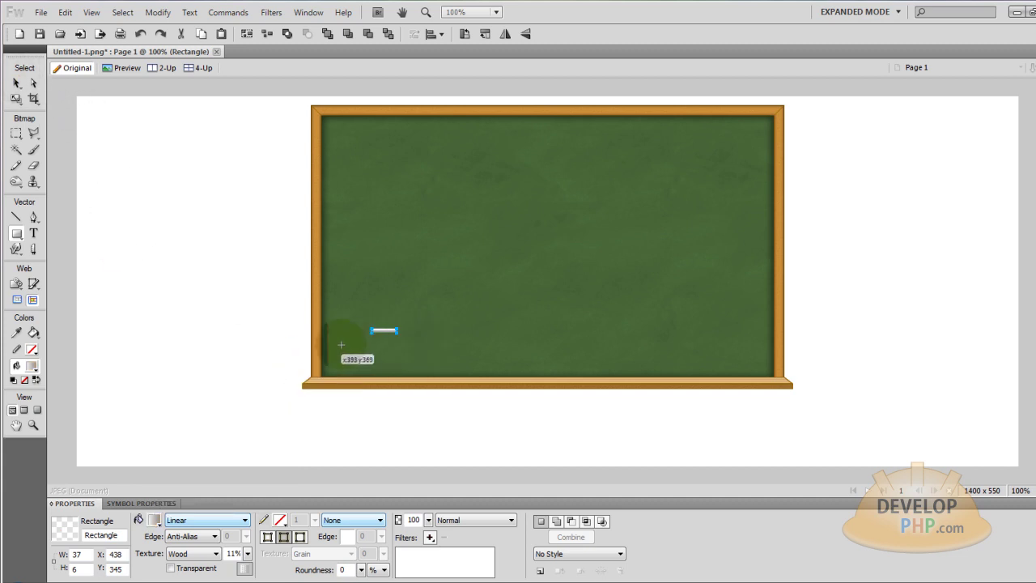
# - Set the chalk rectangle's corner Roundness to 71
pyautogui.click(16, 82)
pyautogui.click(144, 248)
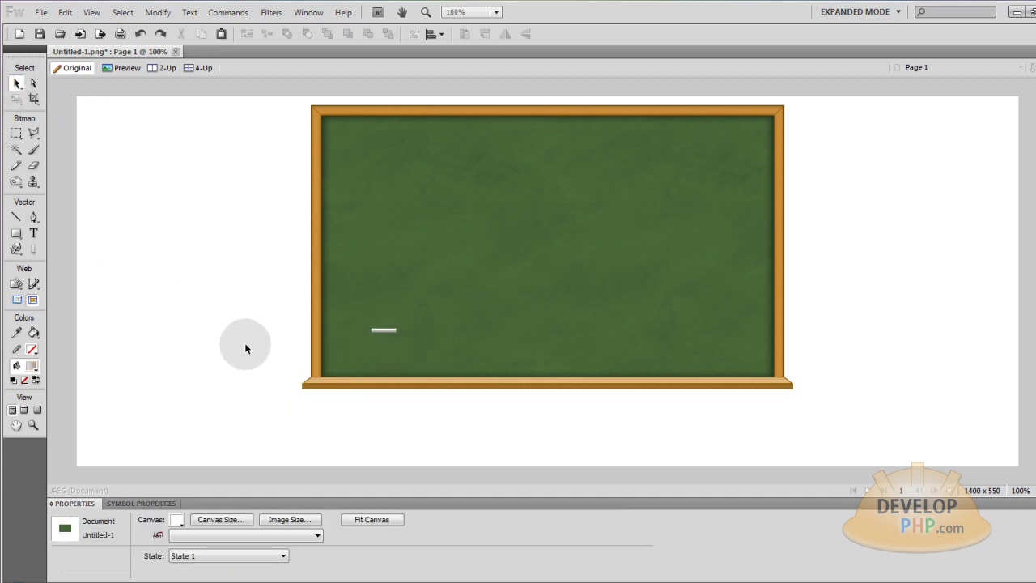
pyautogui.click(390, 331)
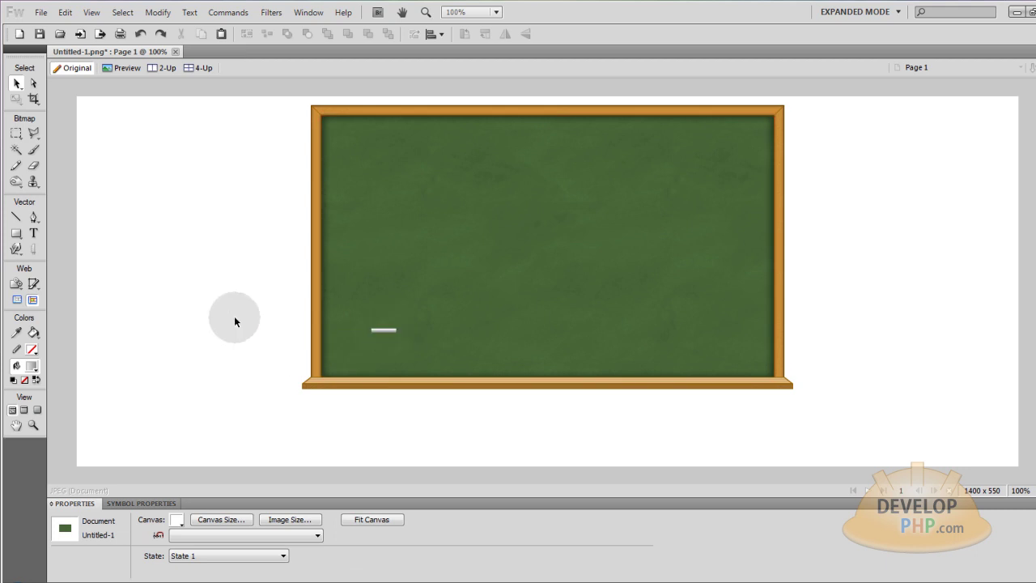
pyautogui.click(384, 332)
pyautogui.click(384, 332)
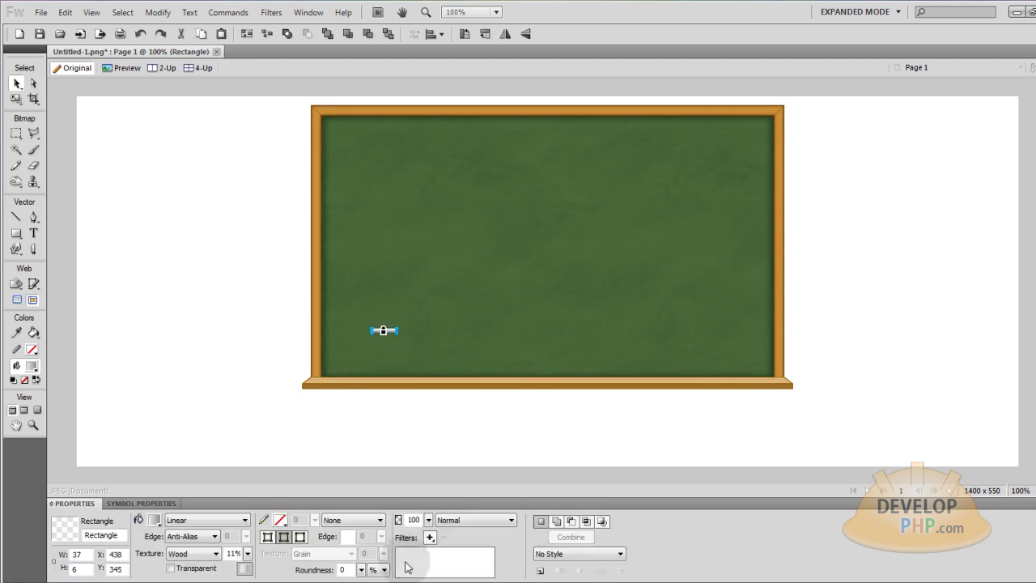
pyautogui.click(361, 570)
pyautogui.click(252, 366)
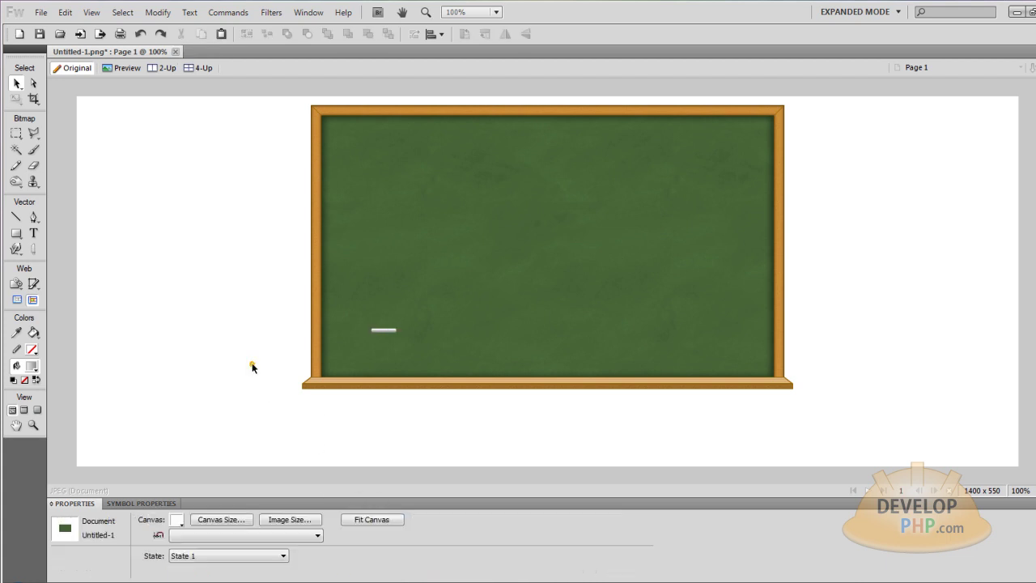
# - Move the chalk onto the tray's left end, then duplicate it and shift the copy right
pyautogui.click(391, 336)
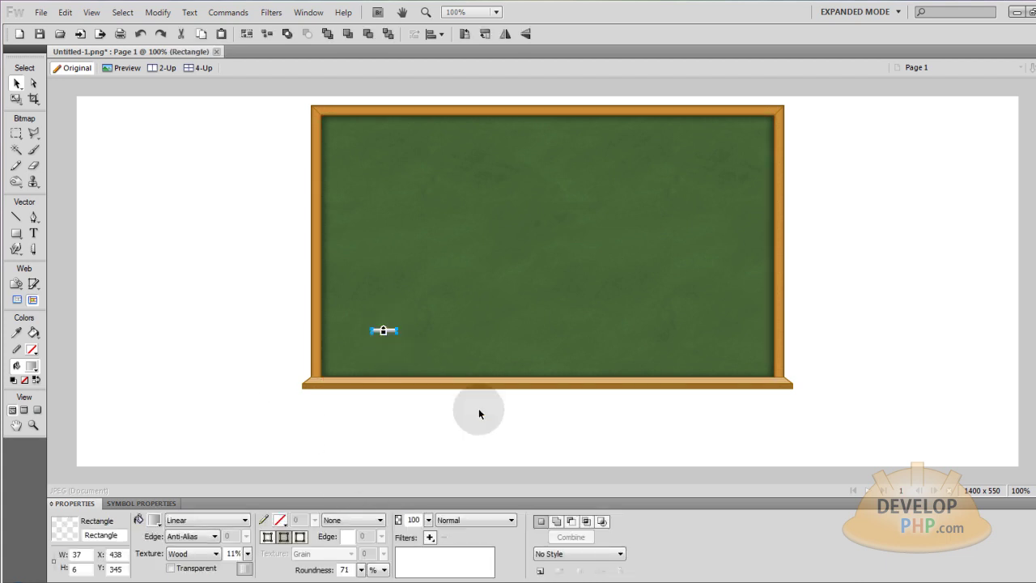
pyautogui.hotkey('ctrl', '=')
pyautogui.hotkey('ctrl', '=')
pyautogui.hotkey('ctrl', '=')
pyautogui.hotkey('ctrl', '=')
pyautogui.hotkey('ctrl', '=')
pyautogui.click(478, 414)
pyautogui.click(511, 302)
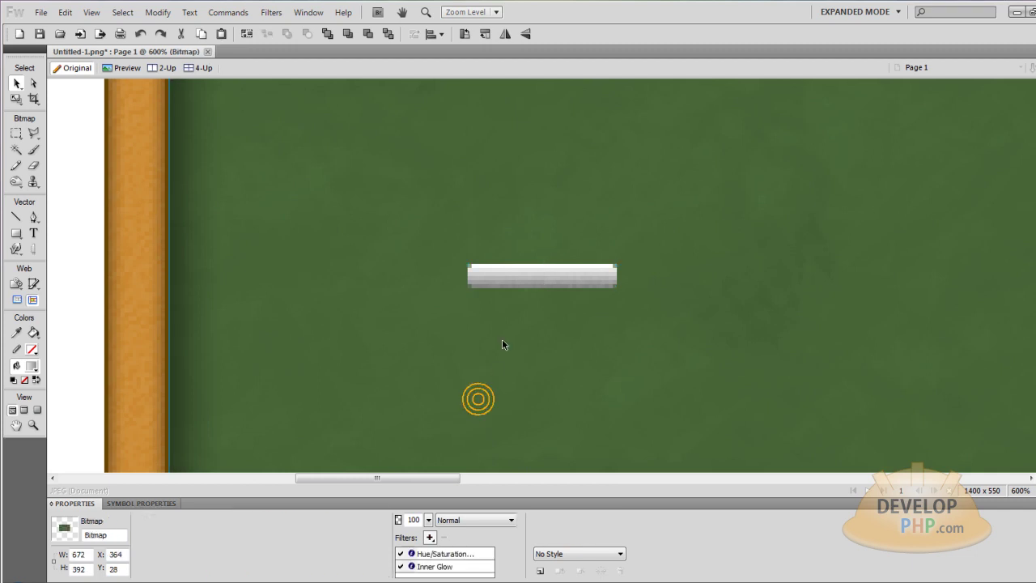
pyautogui.click(519, 275)
pyautogui.hotkey('ctrl', '-')
pyautogui.hotkey('ctrl', '-')
pyautogui.hotkey('ctrl', '-')
pyautogui.hotkey('ctrl', '-')
pyautogui.moveTo(519, 275); pyautogui.dragTo(477, 353)
pyautogui.click(299, 333)
pyautogui.hotkey('ctrl', '-')
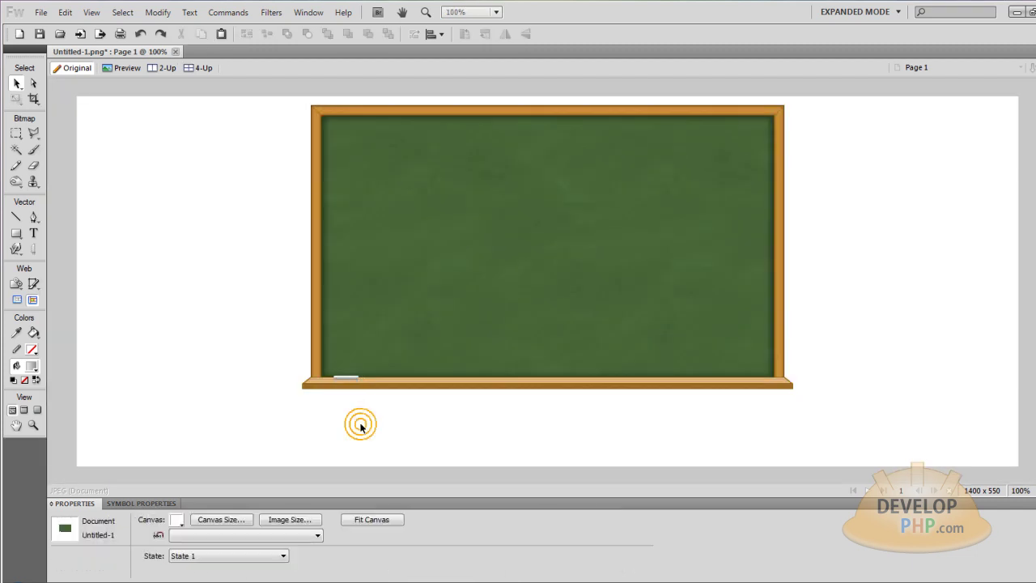
pyautogui.hotkey('shift', 'Right')
pyautogui.hotkey('shift', 'Right')
pyautogui.hotkey('shift', 'Right')
pyautogui.hotkey('shift', 'Right')
pyautogui.hotkey('shift', 'Right')
pyautogui.hotkey('shift', 'Right')
# - Add a Drop Shadow to both selected chalk sticks, with its distance lowered to 2
pyautogui.click(435, 415)
pyautogui.click(349, 378)
pyautogui.keyDown('shift'); pyautogui.click(395, 379); pyautogui.keyUp('shift')
pyautogui.click(431, 537)
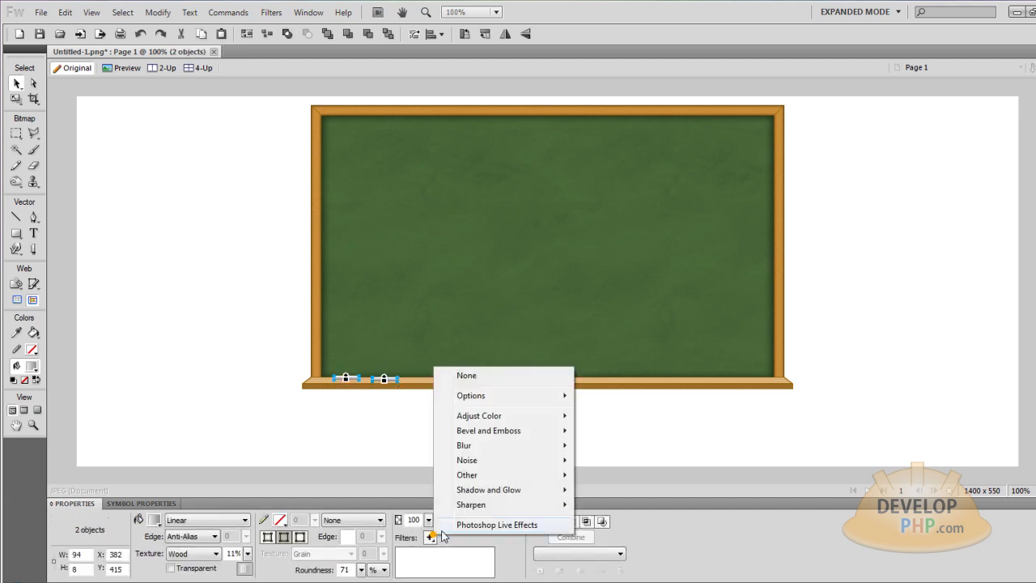
pyautogui.moveTo(550, 490)
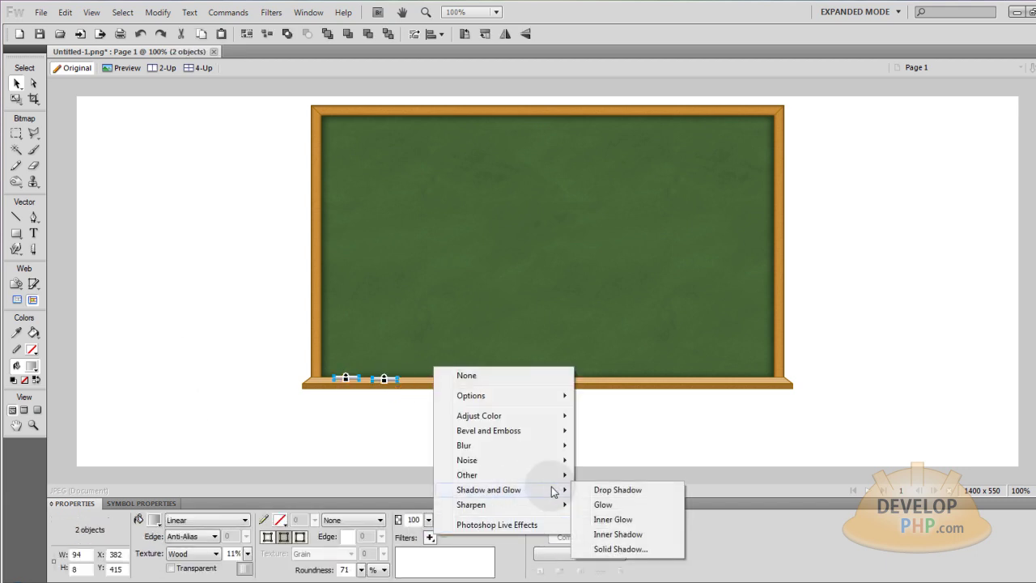
pyautogui.click(626, 490)
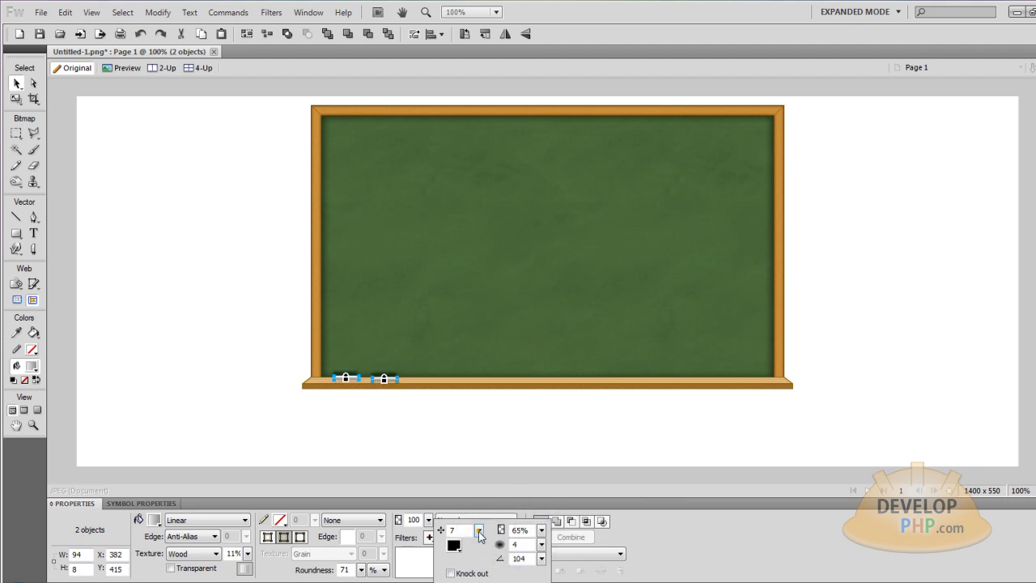
pyautogui.moveTo(480, 532); pyautogui.dragTo(480, 534)
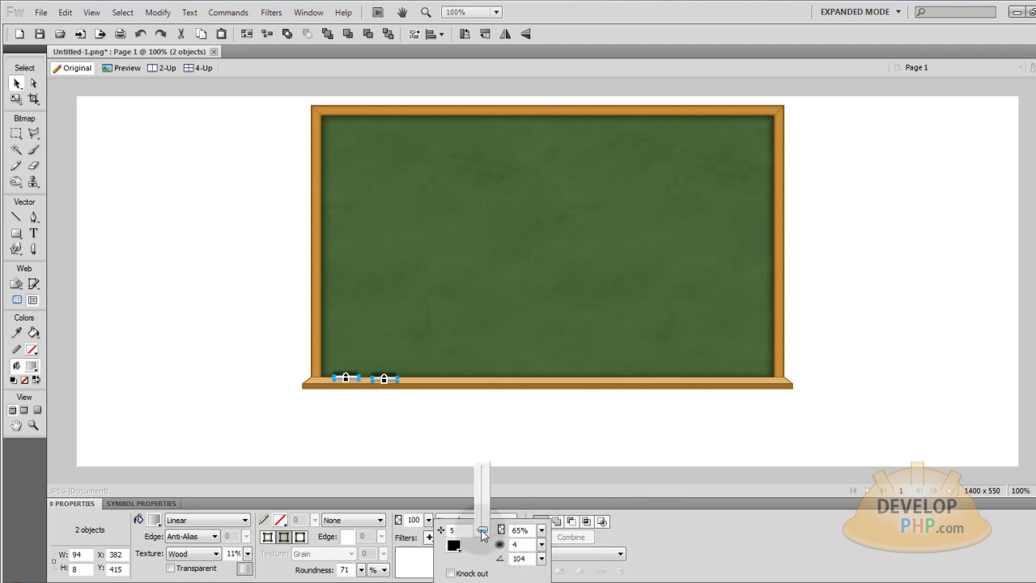
pyautogui.moveTo(483, 536); pyautogui.dragTo(482, 537)
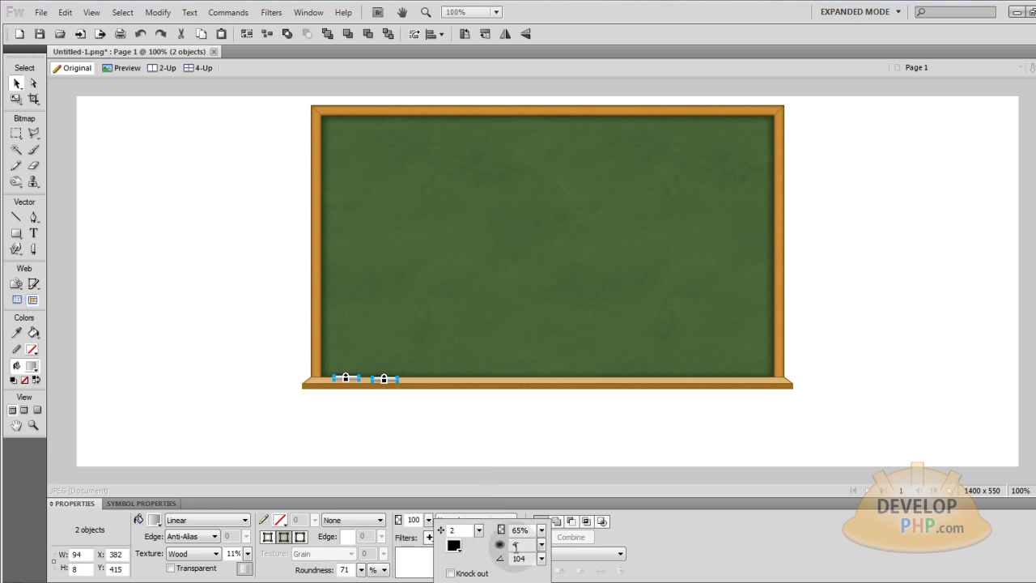
# - Draw an 85 x 18 eraser rectangle on the tray's right end with a dark grey gradient fill
pyautogui.click(16, 233)
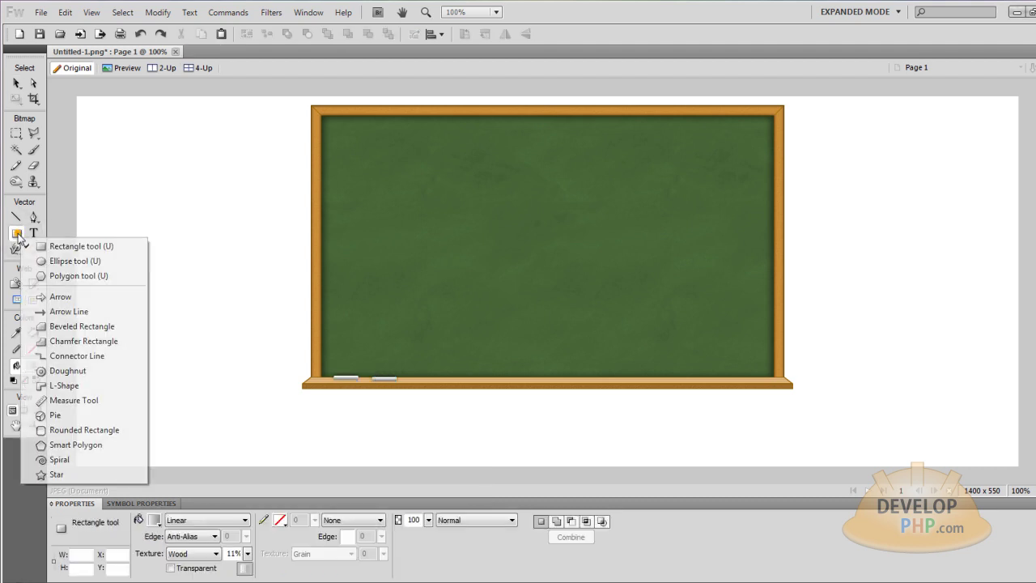
pyautogui.click(72, 245)
pyautogui.moveTo(645, 368); pyautogui.dragTo(702, 381)
pyautogui.click(154, 519)
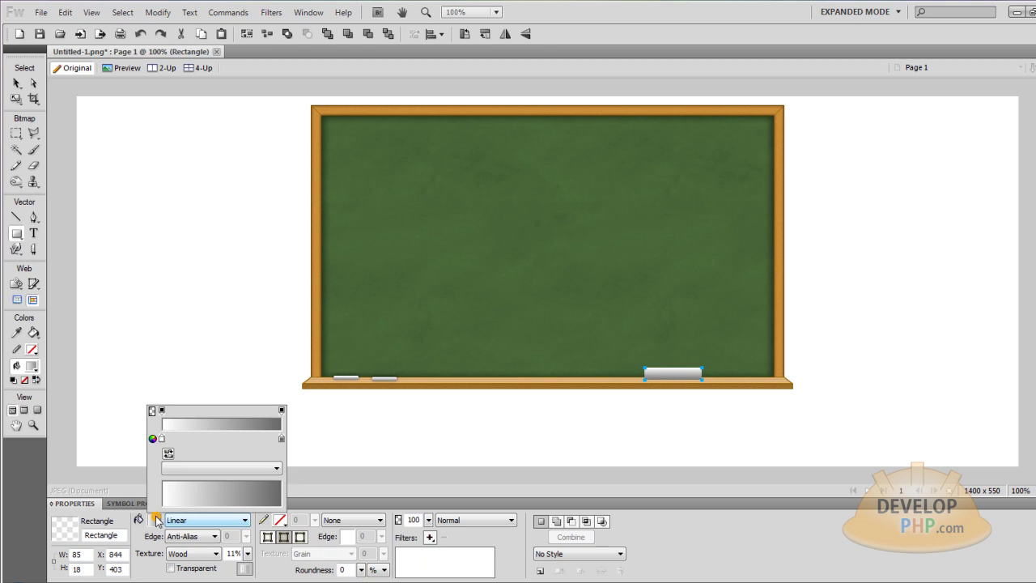
pyautogui.click(161, 440)
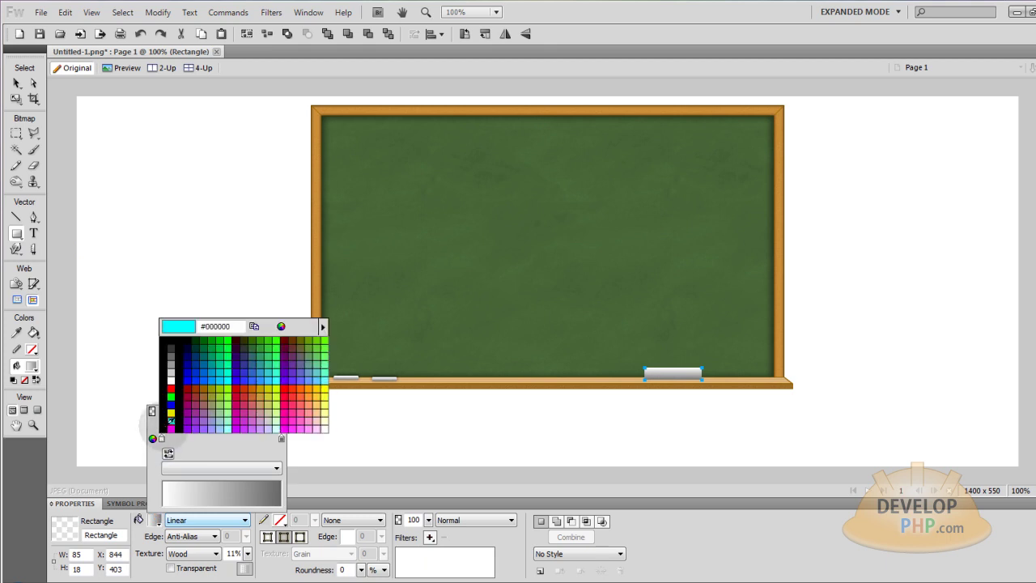
pyautogui.click(170, 369)
pyautogui.click(281, 439)
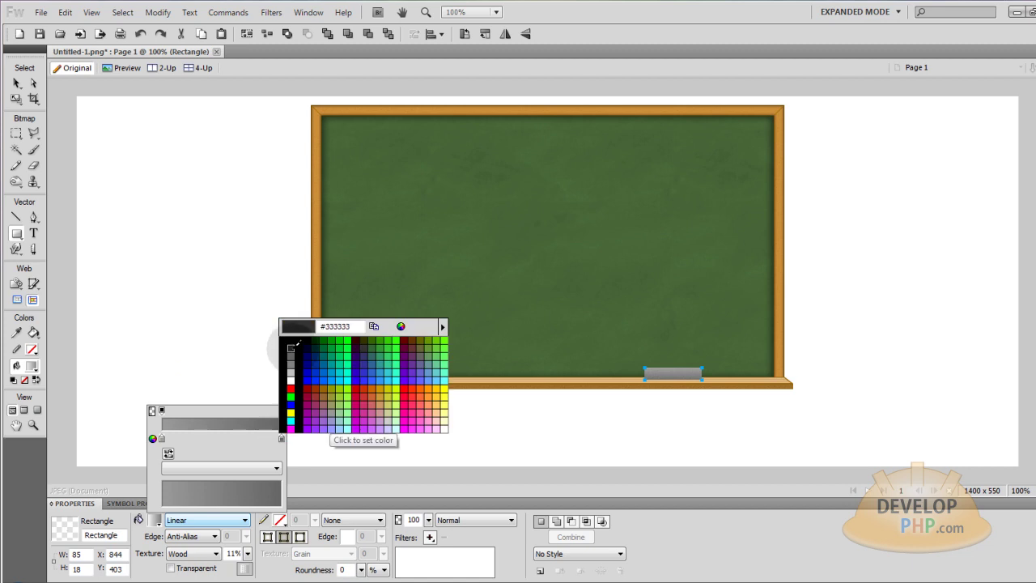
pyautogui.click(293, 362)
pyautogui.click(162, 440)
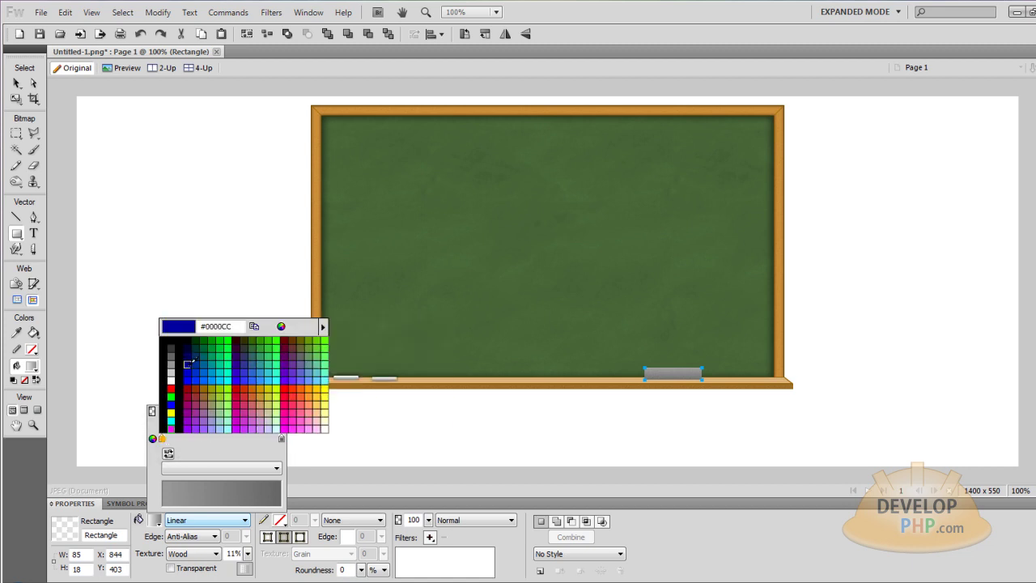
pyautogui.click(172, 348)
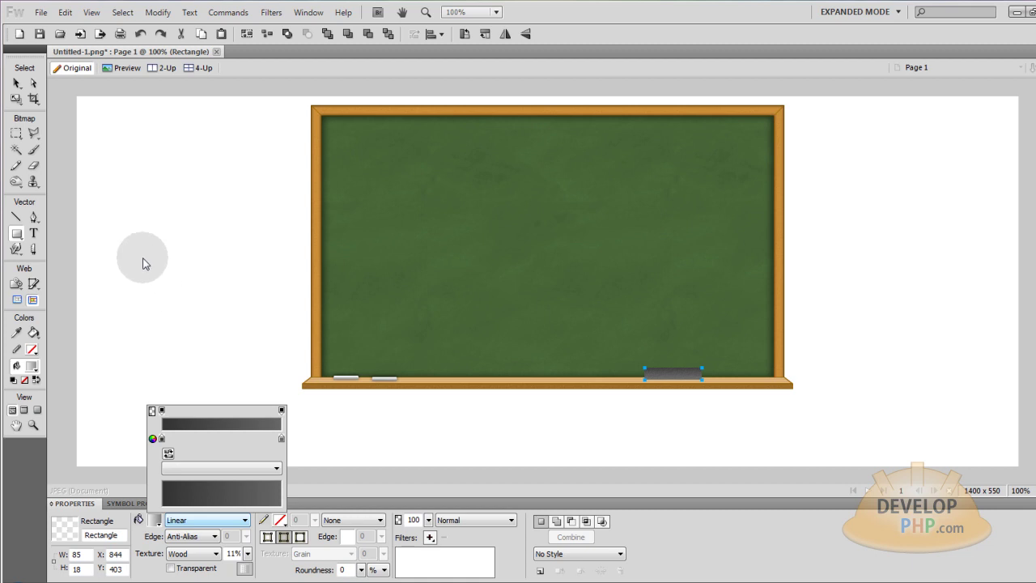
pyautogui.click(18, 81)
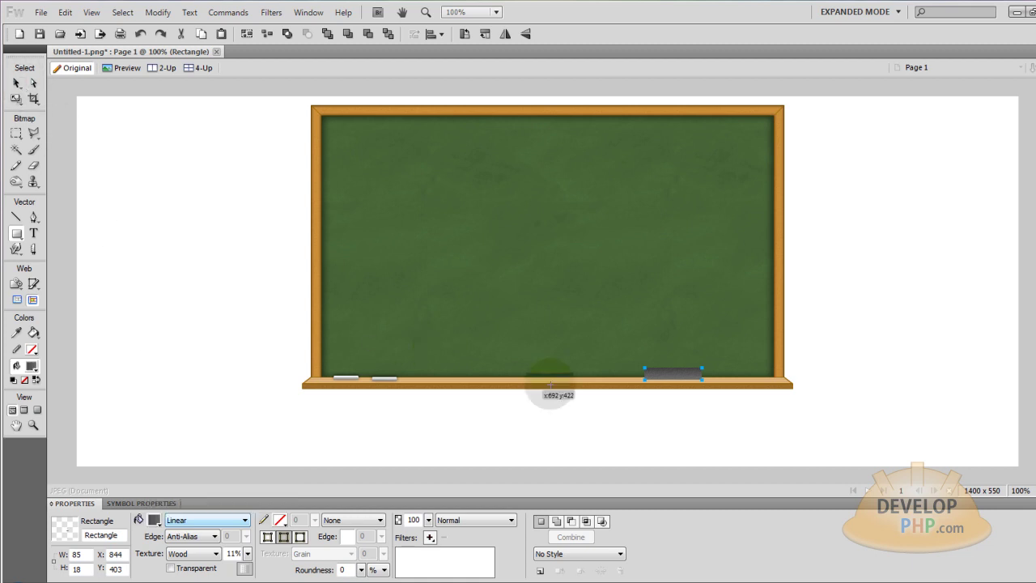
# - Raise the eraser rectangle's Roundness slider to round its corners
pyautogui.press('v')
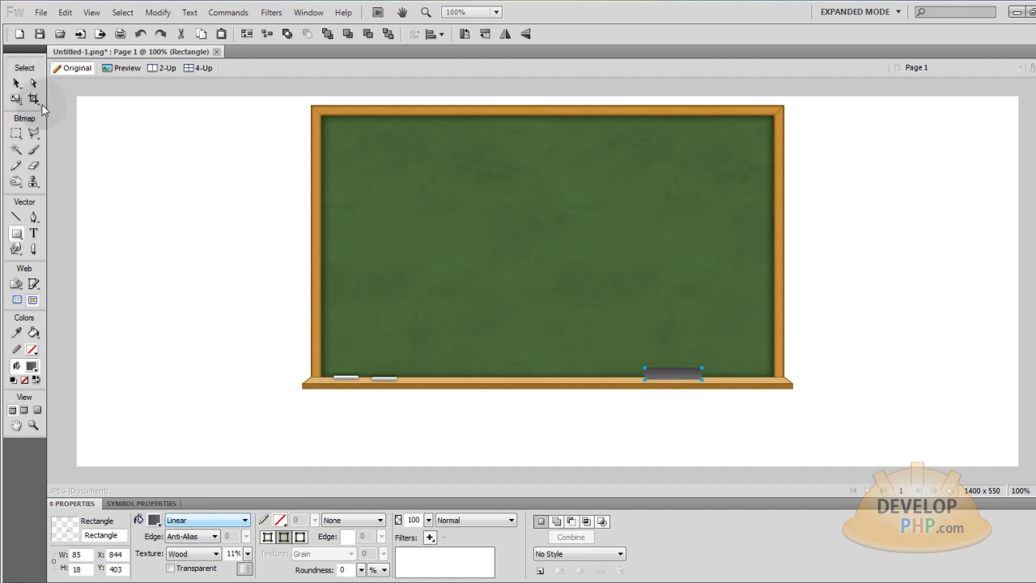
pyautogui.scroll(6, 696, 378)
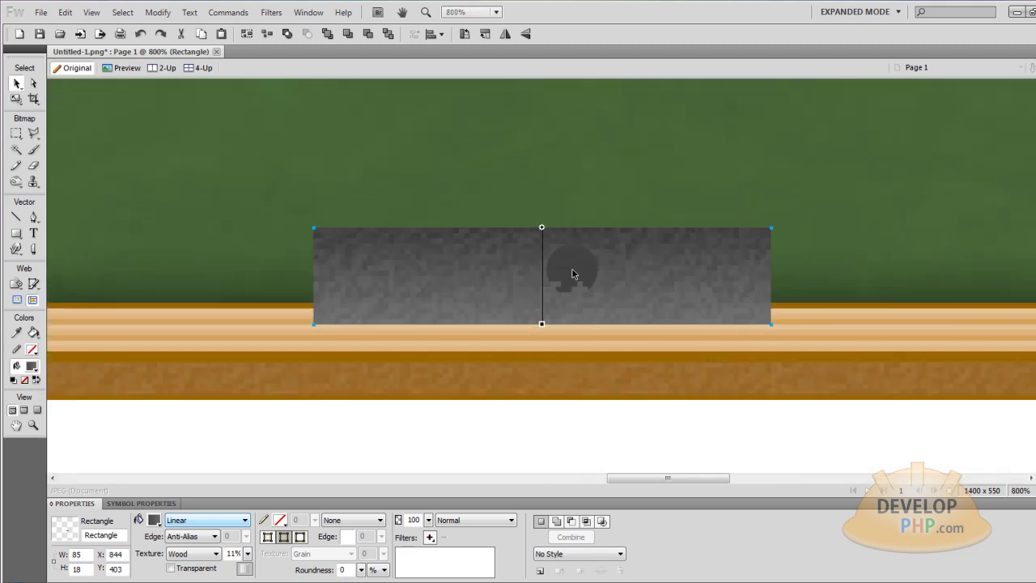
pyautogui.scroll(-6, 623, 356)
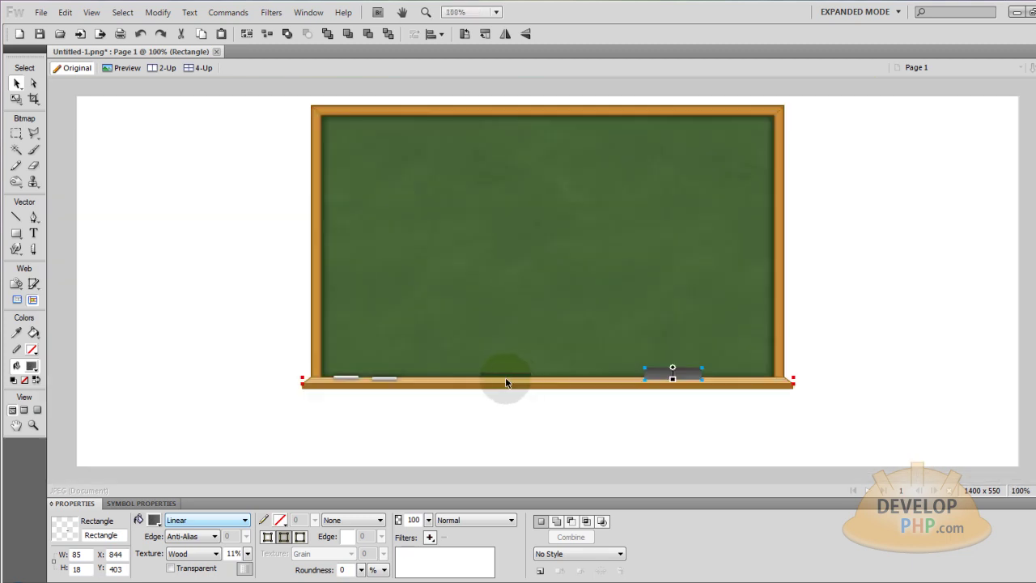
pyautogui.click(289, 370)
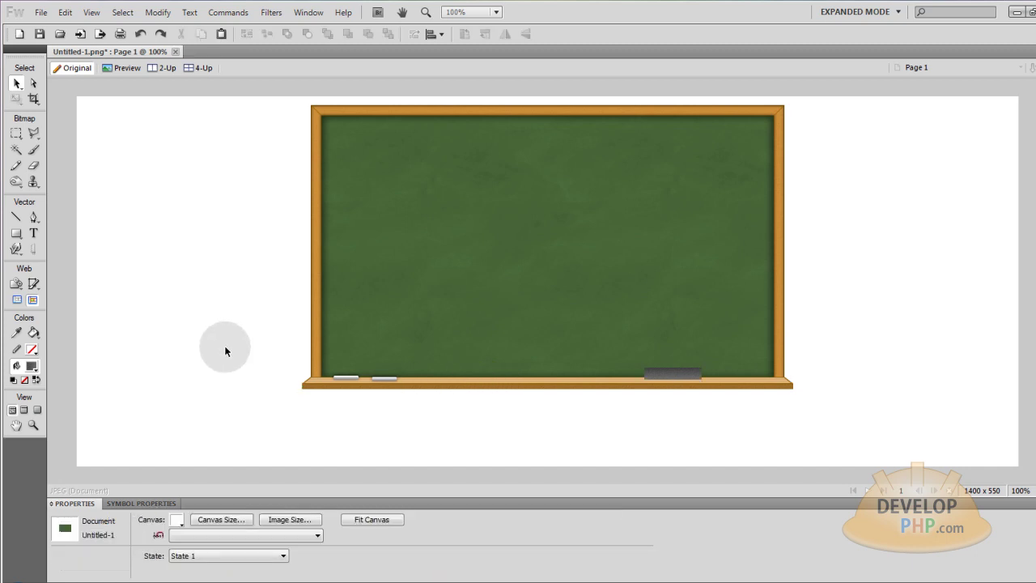
pyautogui.click(672, 374)
pyautogui.scroll(4, 749, 420)
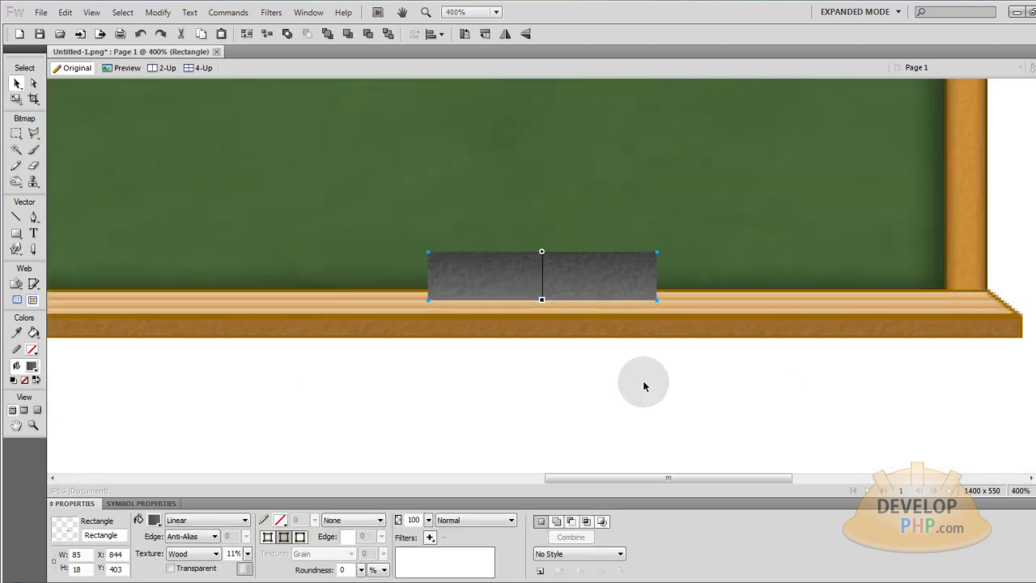
pyautogui.moveTo(361, 570)
pyautogui.mouseDown()
pyautogui.moveTo(368, 537)
pyautogui.moveTo(364, 573)
pyautogui.moveTo(369, 566)
pyautogui.mouseUp()
# - Reshape the eraser copy into an 87 x 5 strip above the body, slightly wider than it
pyautogui.click(418, 383)
pyautogui.hotkey('ctrl', '1')
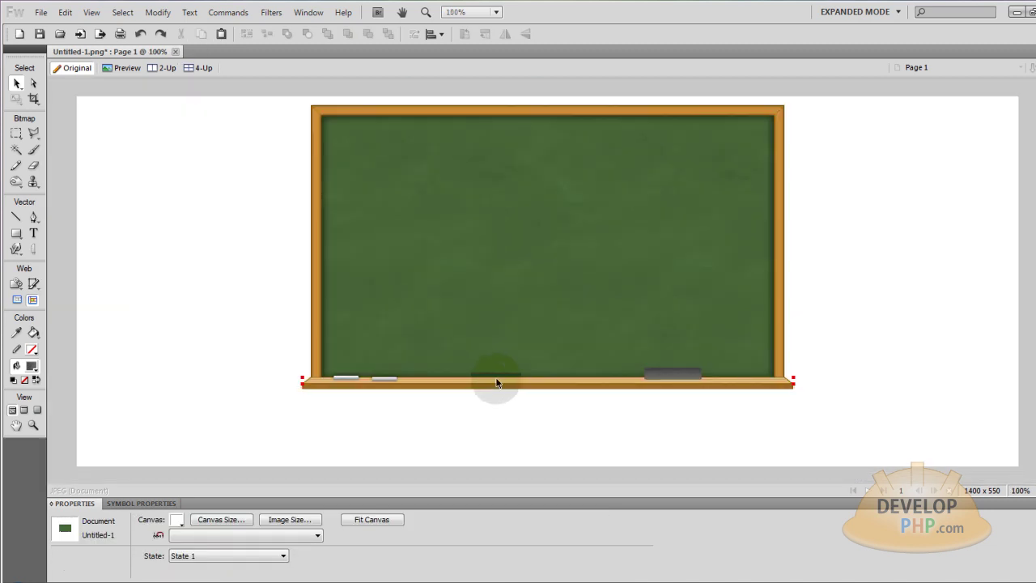
pyautogui.click(672, 374)
pyautogui.hotkey('ctrl', '=')
pyautogui.hotkey('ctrl', '=')
pyautogui.hotkey('ctrl', '=')
pyautogui.hotkey('ctrl', '=')
pyautogui.hotkey('ctrl', '=')
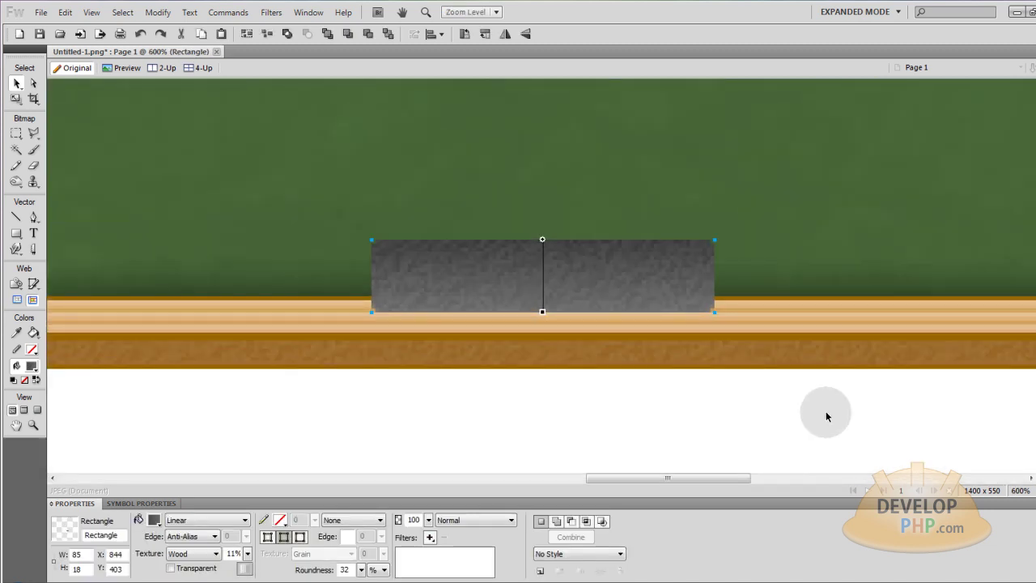
pyautogui.press('Up')
pyautogui.press('Up')
pyautogui.press('Up')
pyautogui.press('Up')
pyautogui.press('Up')
pyautogui.press('Up')
pyautogui.press('Up')
pyautogui.press('Up')
pyautogui.press('Up')
pyautogui.press('Up')
pyautogui.press('Up')
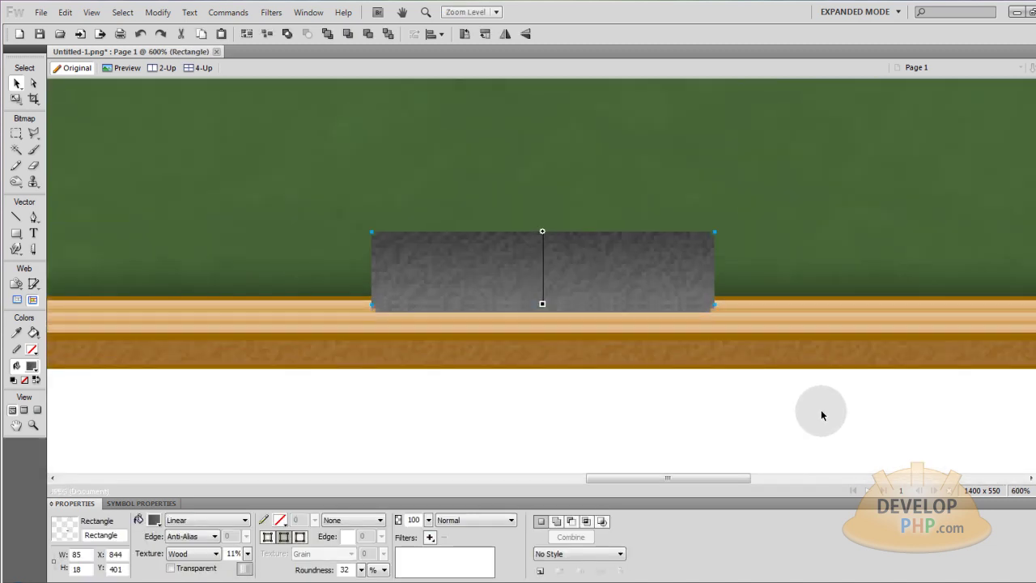
pyautogui.click(16, 98)
pyautogui.moveTo(543, 268); pyautogui.dragTo(542, 247)
pyautogui.moveTo(543, 196); pyautogui.dragTo(194, 232)
pyautogui.click(16, 98)
pyautogui.moveTo(714, 241); pyautogui.dragTo(723, 240)
# - Set the strip's gradient to brown sampled from the tray, fading to dark brown
pyautogui.click(16, 83)
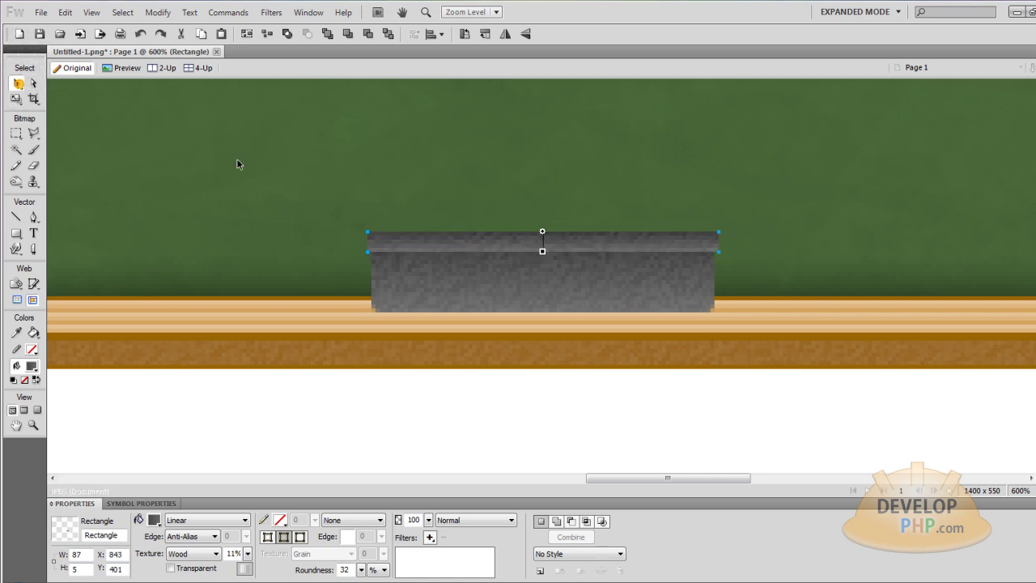
pyautogui.click(153, 520)
pyautogui.click(161, 439)
pyautogui.click(148, 347)
pyautogui.click(280, 439)
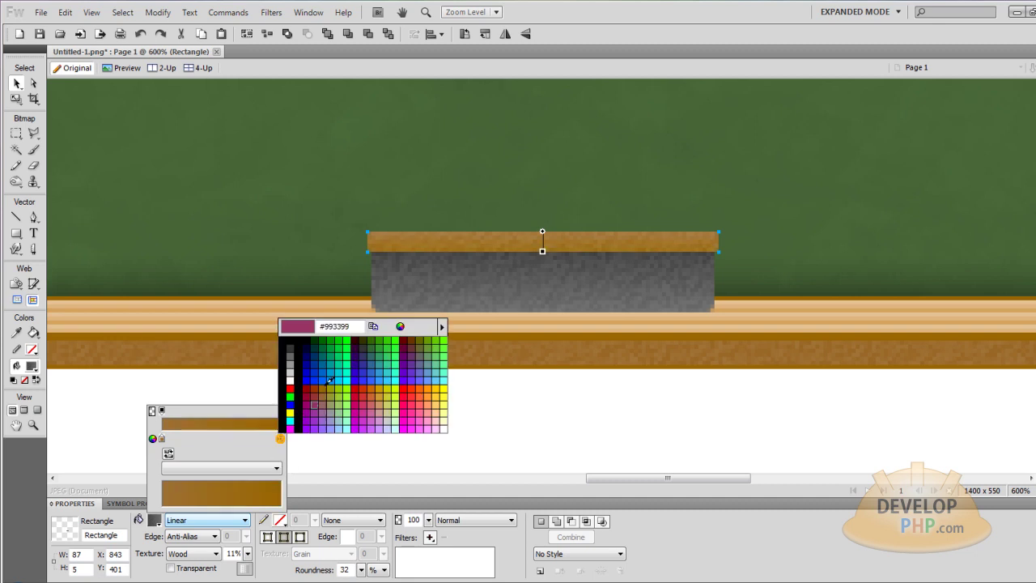
pyautogui.click(400, 326)
pyautogui.moveTo(509, 378); pyautogui.dragTo(508, 404)
pyautogui.click(236, 472)
pyautogui.click(515, 393)
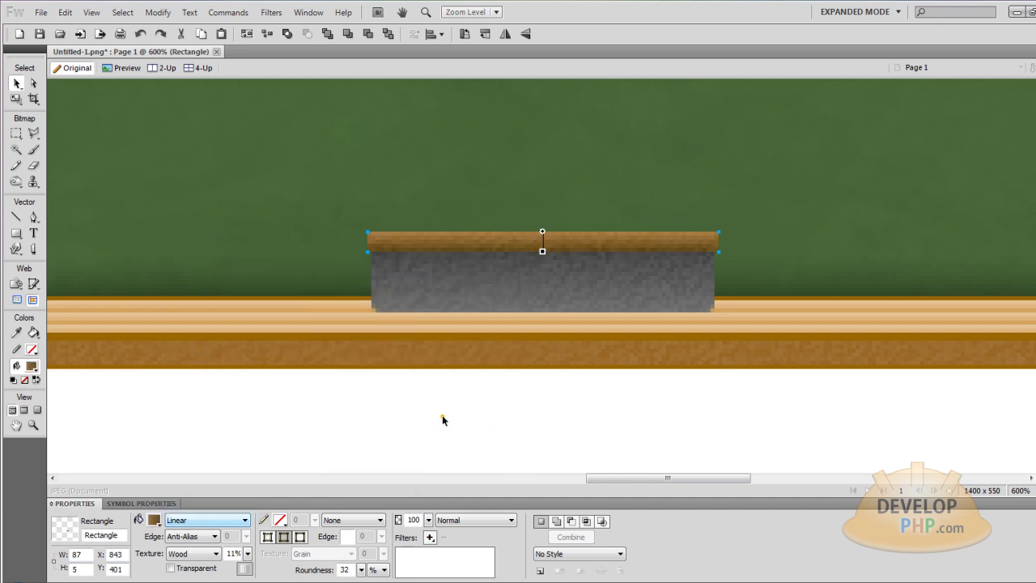
pyautogui.click(442, 415)
pyautogui.hotkey('ctrl', '1')
pyautogui.click(674, 376)
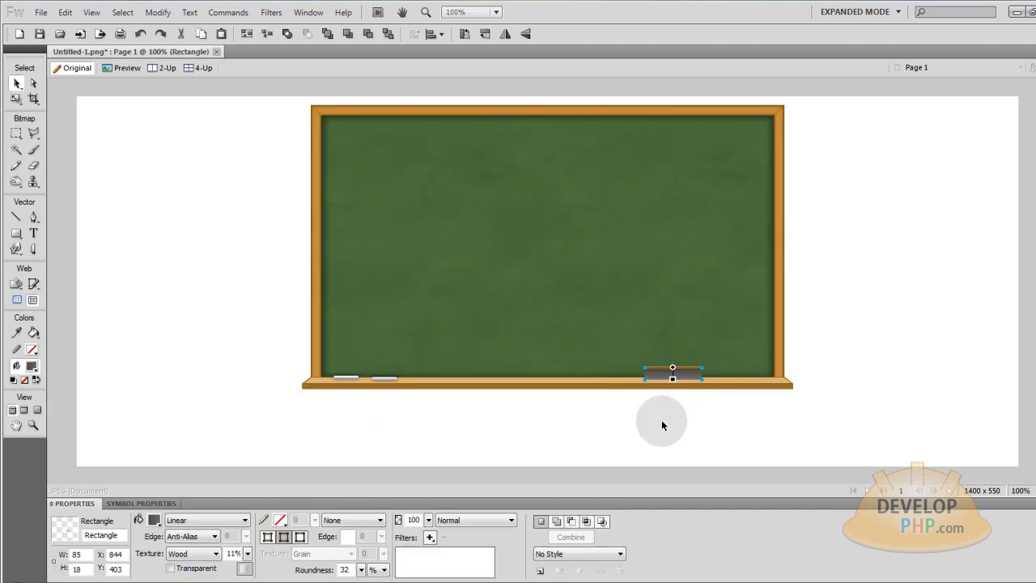
# - Add a white Inner Shadow to the eraser body at angle 356 and distance 4
pyautogui.hotkey('ctrl', '2')
pyautogui.click(430, 538)
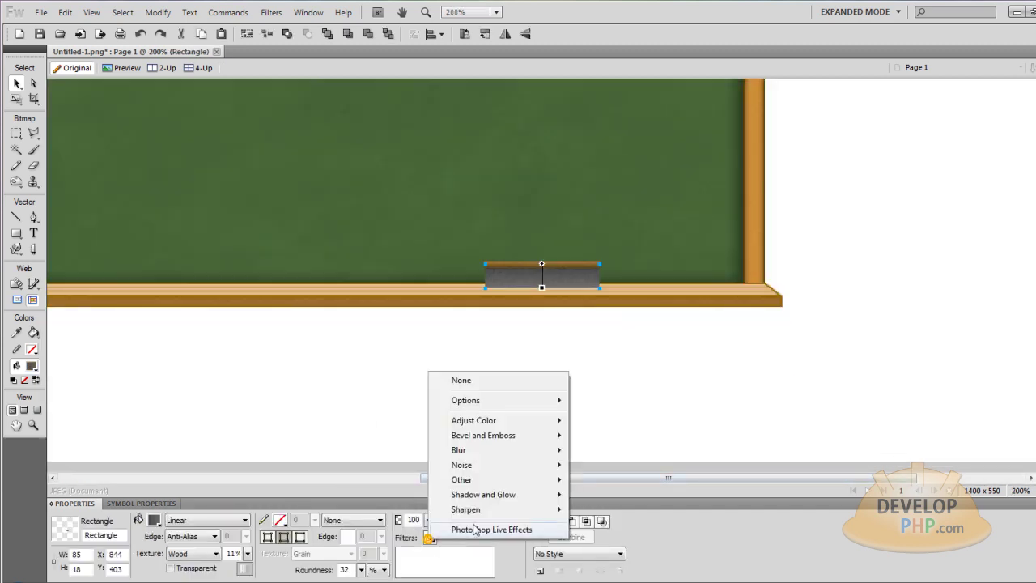
pyautogui.moveTo(494, 495)
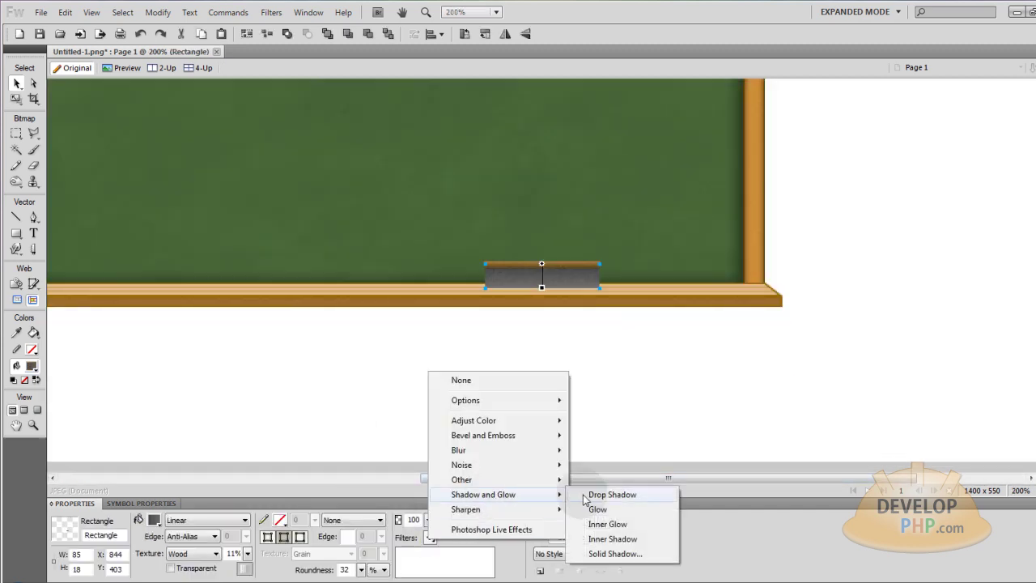
pyautogui.click(613, 538)
pyautogui.click(447, 546)
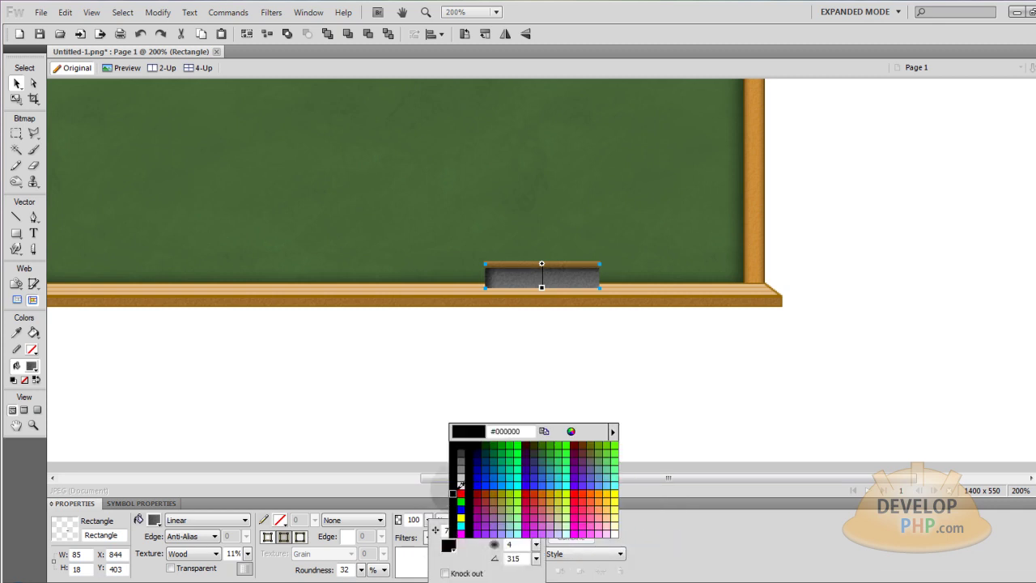
pyautogui.click(463, 479)
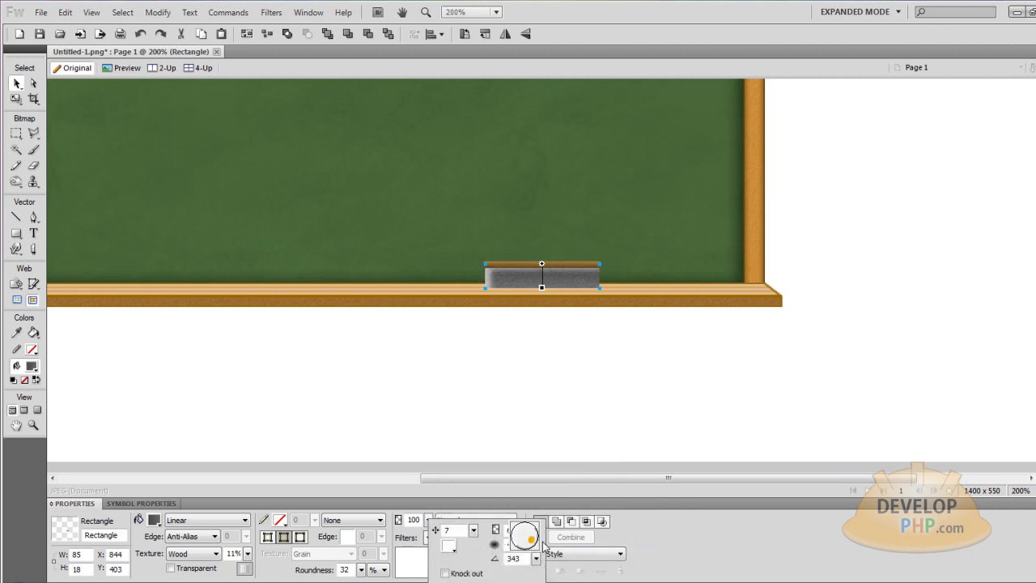
pyautogui.moveTo(536, 558); pyautogui.dragTo(550, 543)
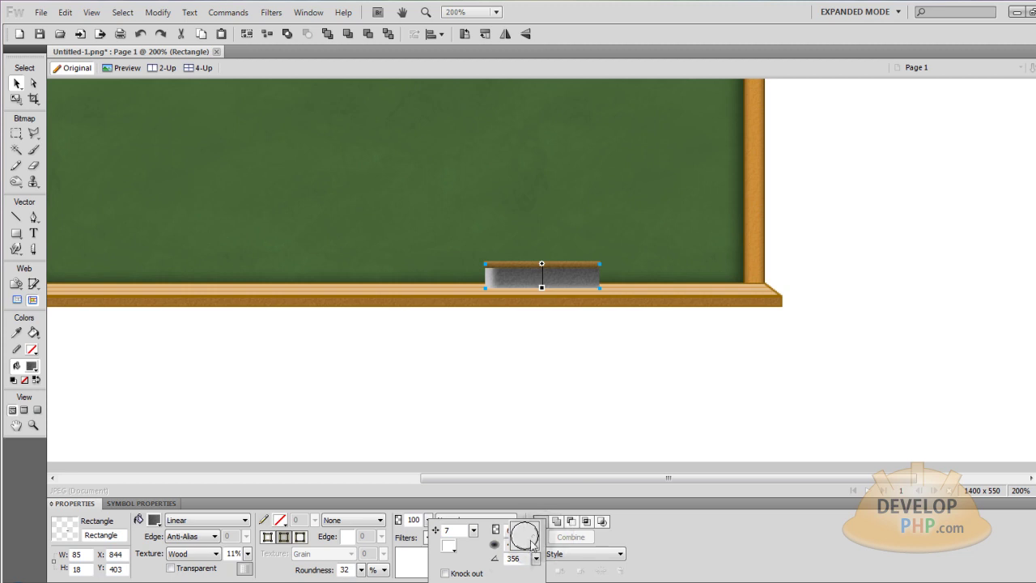
pyautogui.moveTo(474, 530); pyautogui.dragTo(480, 539)
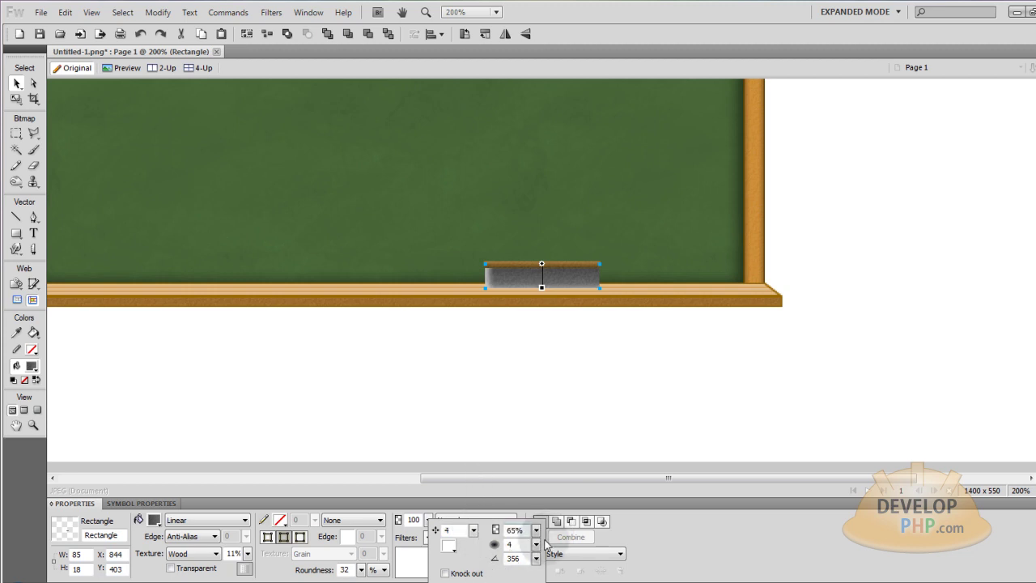
pyautogui.click(672, 543)
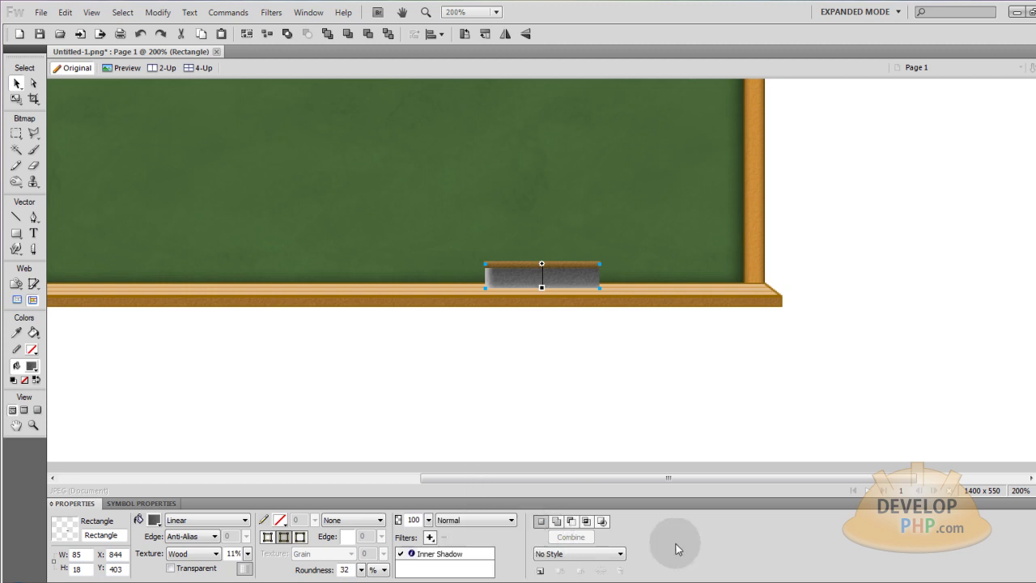
# - Add a second white Inner Shadow with its angle set to 173
pyautogui.click(430, 538)
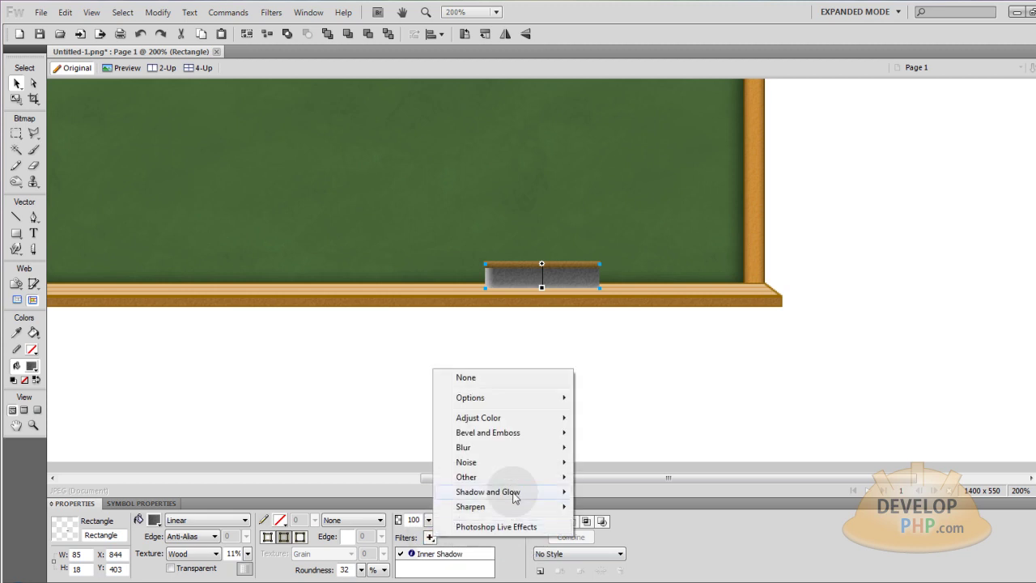
pyautogui.moveTo(523, 492)
pyautogui.click(621, 537)
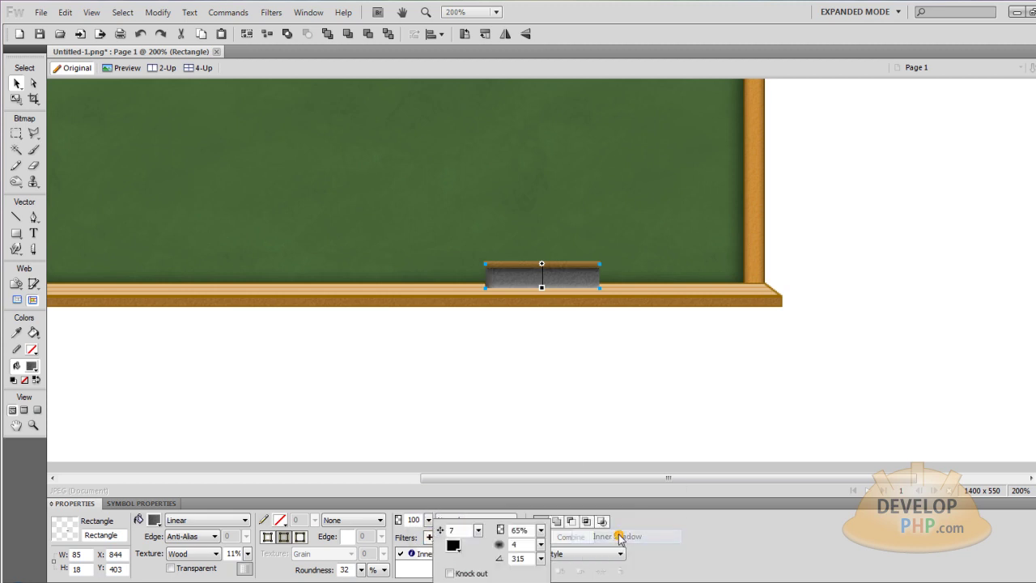
pyautogui.click(454, 545)
pyautogui.click(467, 484)
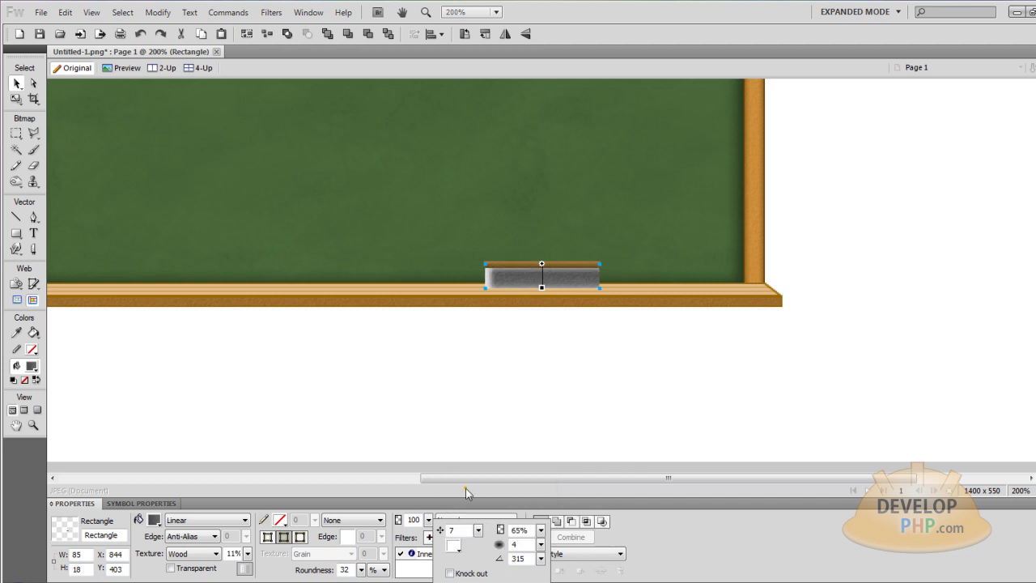
pyautogui.click(540, 557)
pyautogui.moveTo(539, 548); pyautogui.dragTo(482, 537)
pyautogui.click(562, 416)
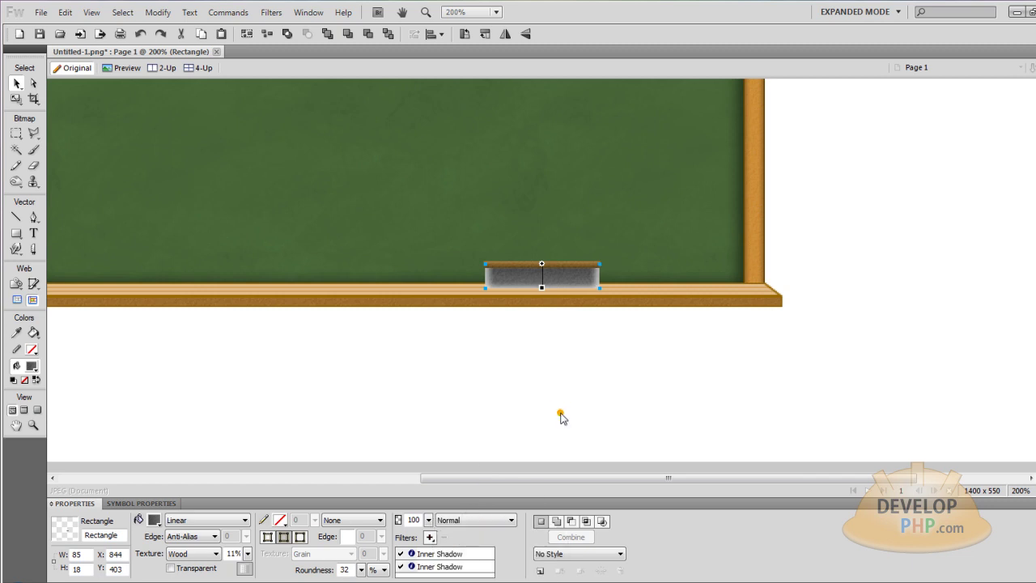
# - Add a third Inner Shadow to the eraser with distance 3 and angle 94
pyautogui.click(430, 538)
pyautogui.moveTo(499, 490)
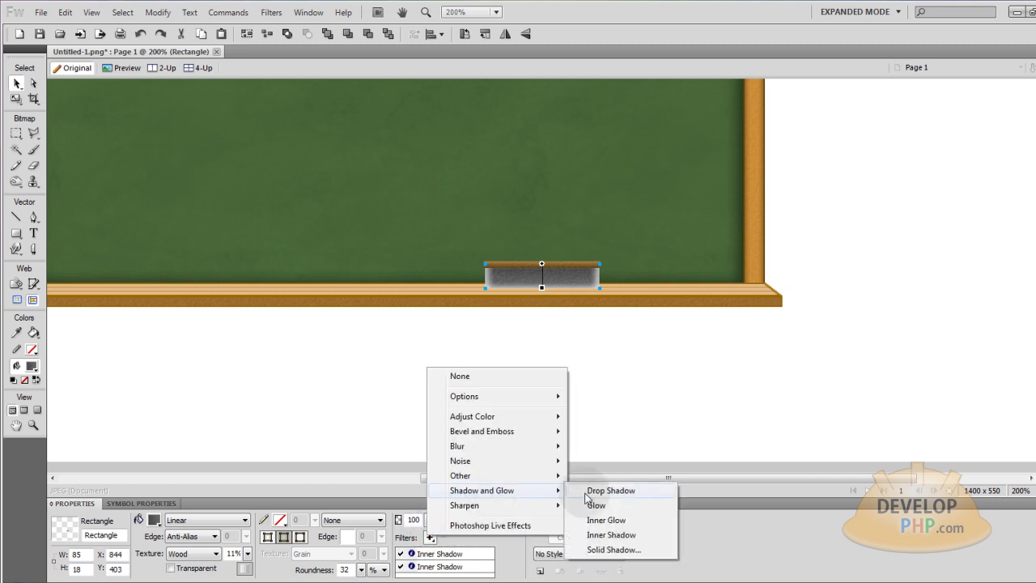
pyautogui.click(614, 535)
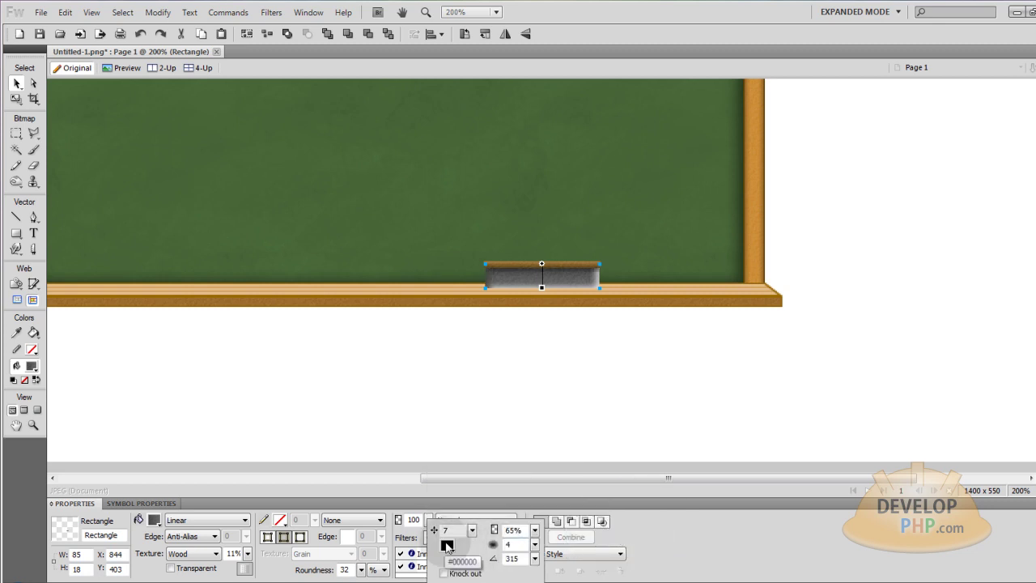
pyautogui.moveTo(474, 537); pyautogui.dragTo(476, 537)
pyautogui.click(534, 559)
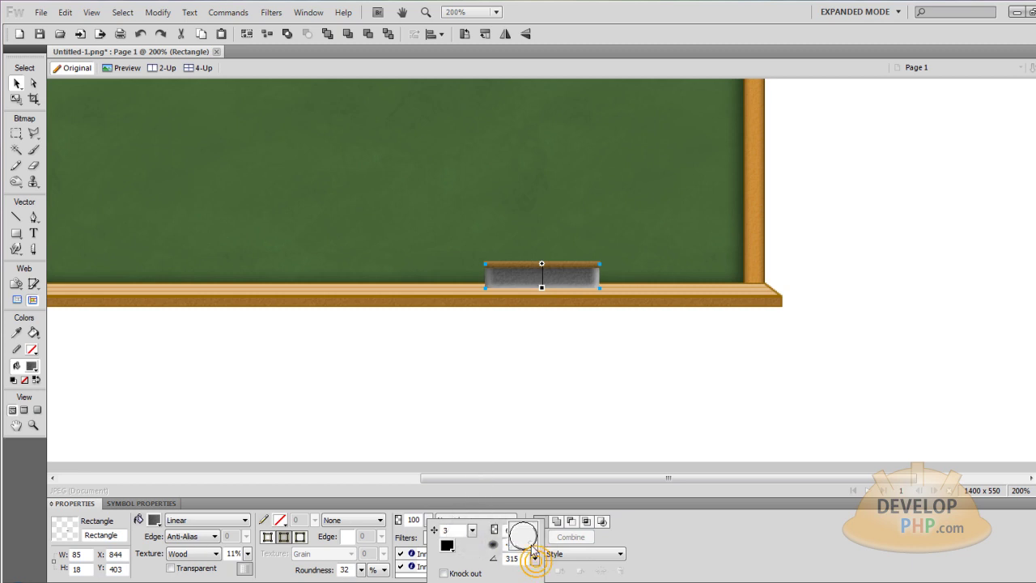
pyautogui.moveTo(522, 509); pyautogui.dragTo(522, 508)
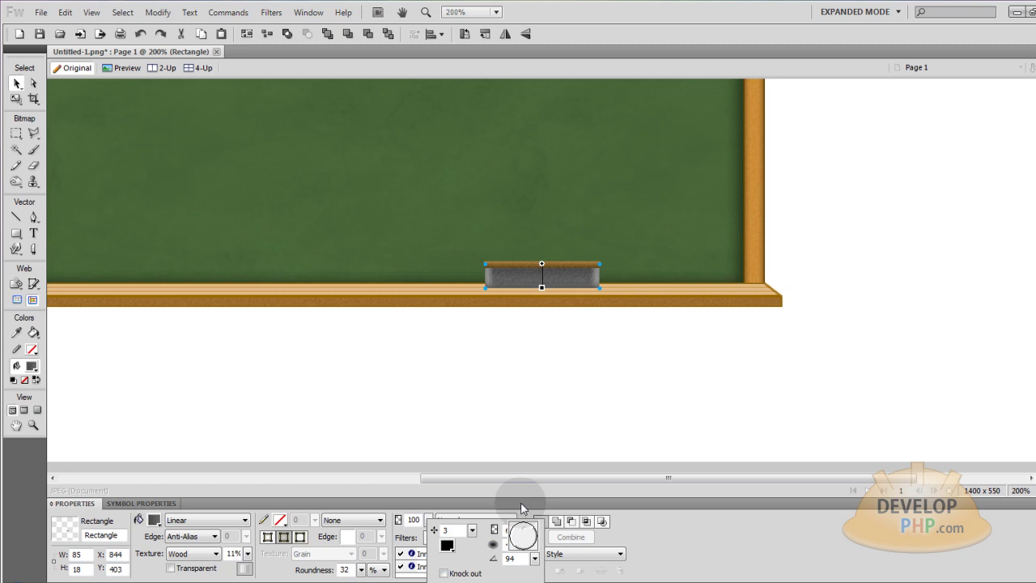
pyautogui.click(543, 463)
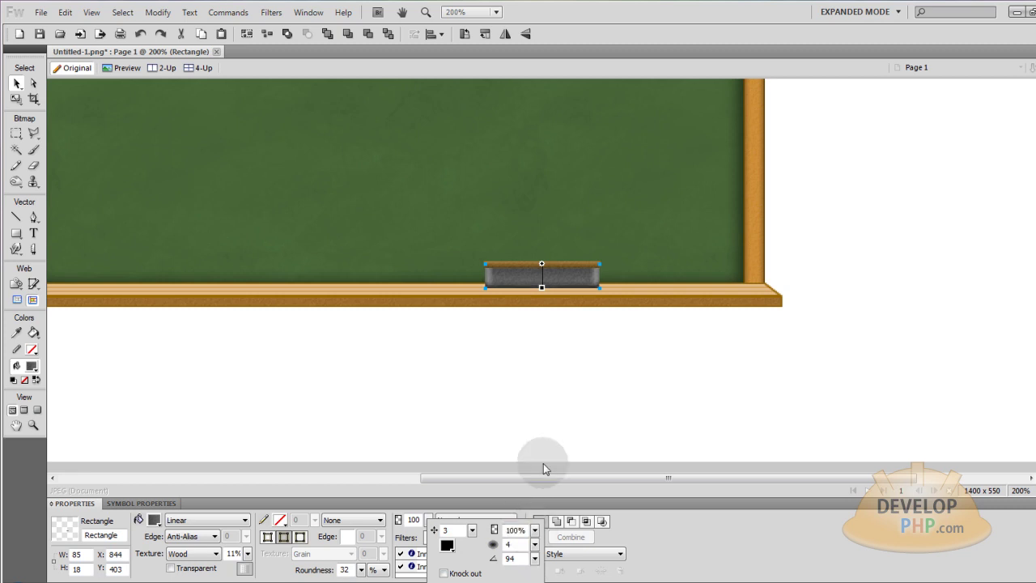
# - Reopen the third inner shadow and raise its opacity to 61%
pyautogui.click(559, 414)
pyautogui.hotkey('ctrl', '1')
pyautogui.click(698, 377)
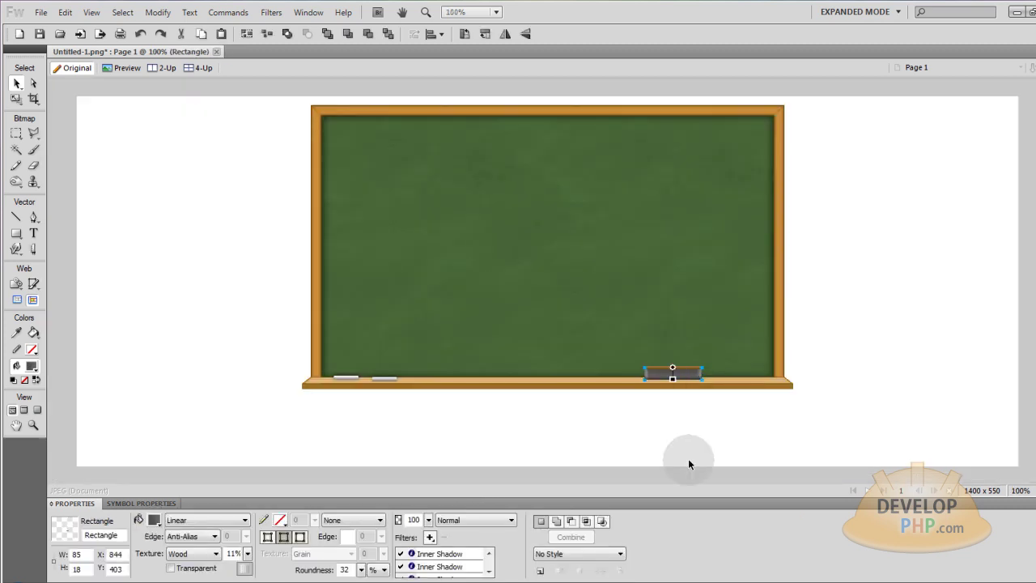
pyautogui.click(411, 554)
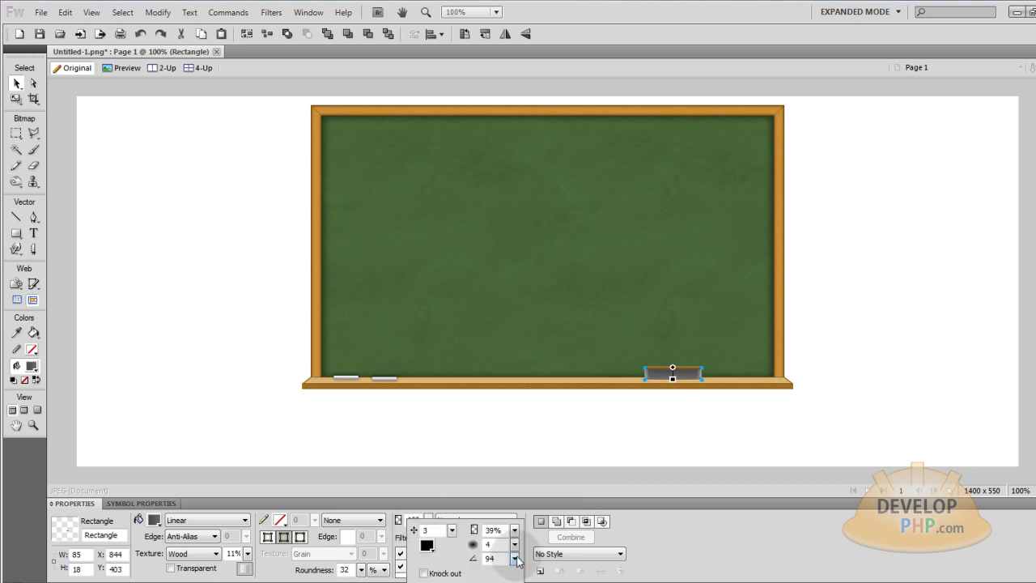
pyautogui.moveTo(514, 531); pyautogui.dragTo(520, 518)
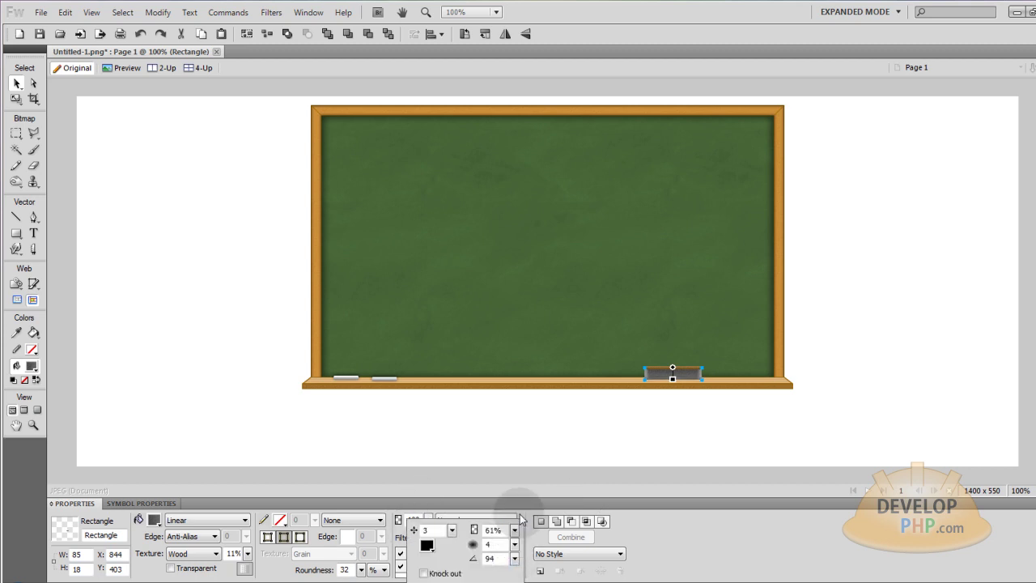
pyautogui.click(519, 443)
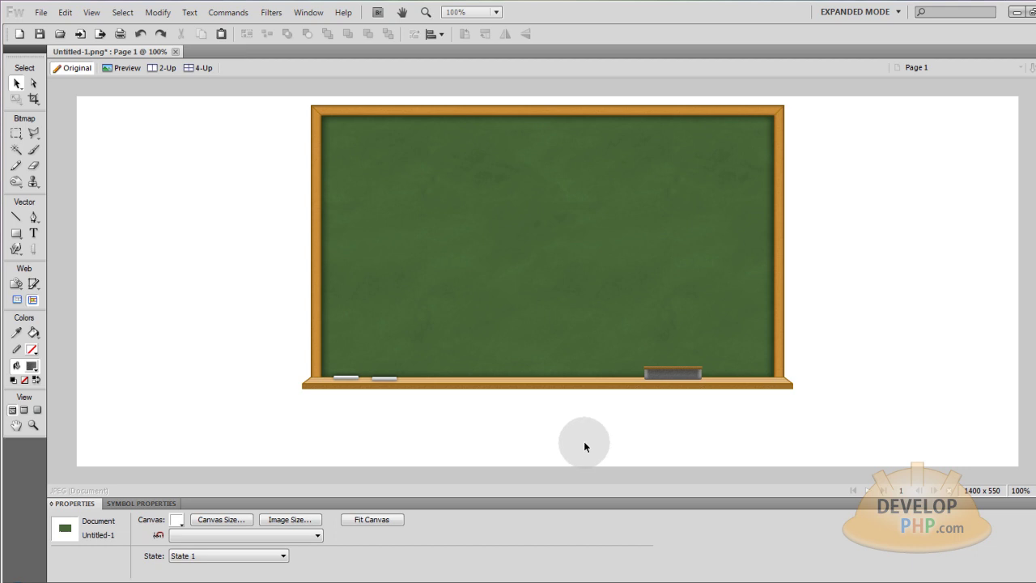
pyautogui.click(680, 368)
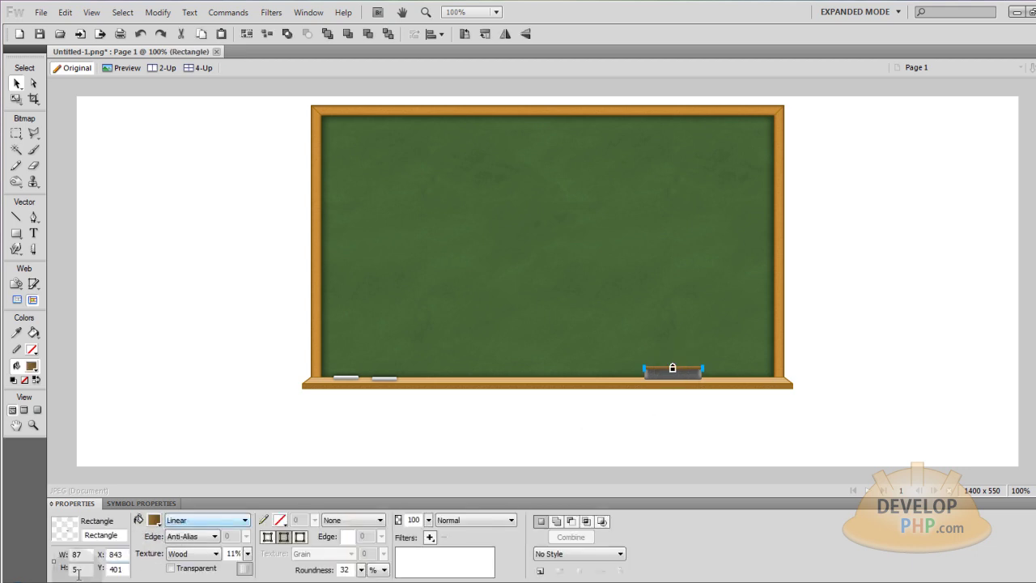
pyautogui.click(452, 435)
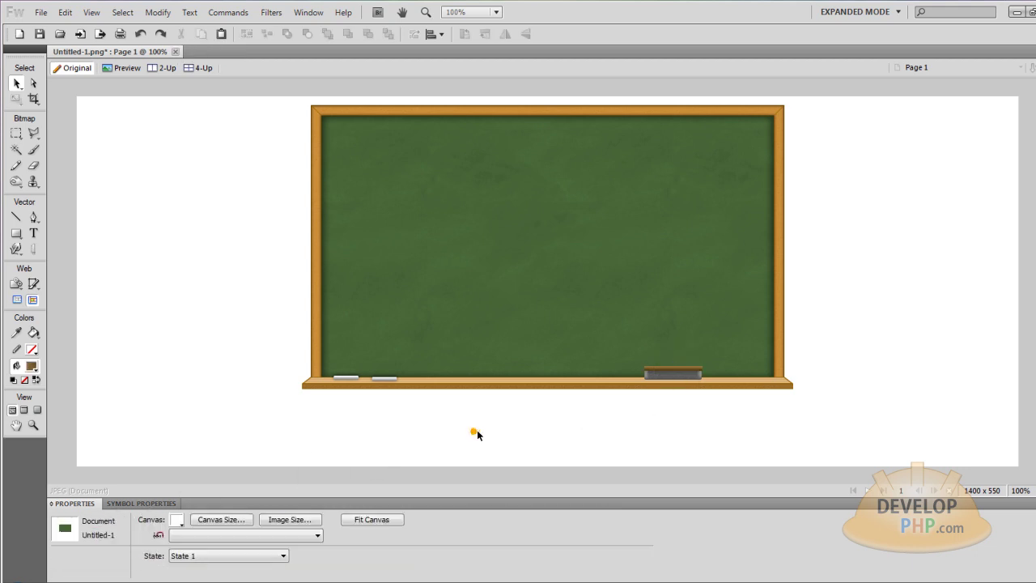
# - Select the eraser's brown top strip and grey body together and group them with Ctrl+G
pyautogui.click(693, 368)
pyautogui.hotkey('ctrl', '=')
pyautogui.hotkey('ctrl', '=')
pyautogui.hotkey('ctrl', '=')
pyautogui.hotkey('ctrl', '=')
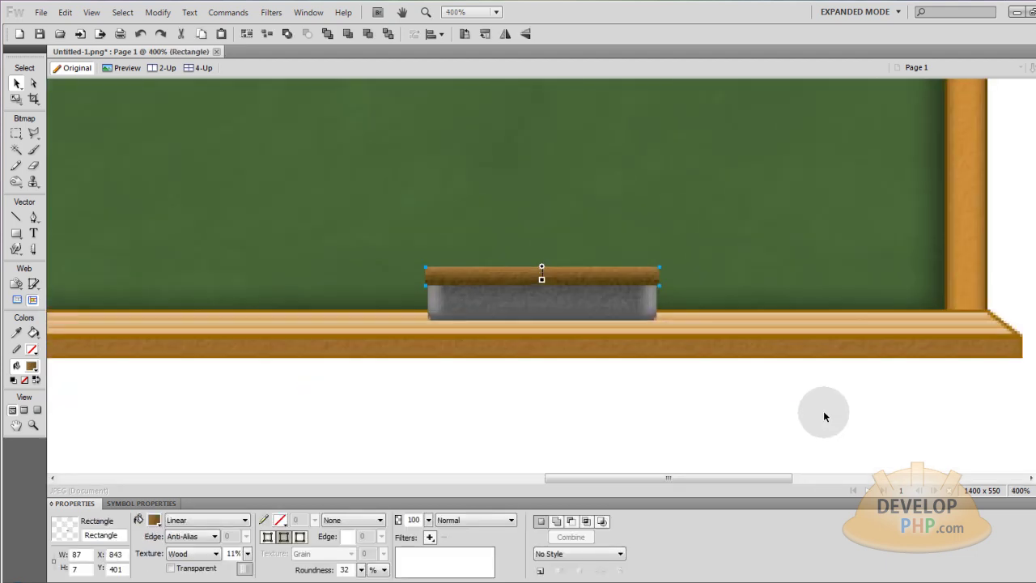
pyautogui.click(816, 413)
pyautogui.hotkey('ctrl', '1')
pyautogui.click(674, 374)
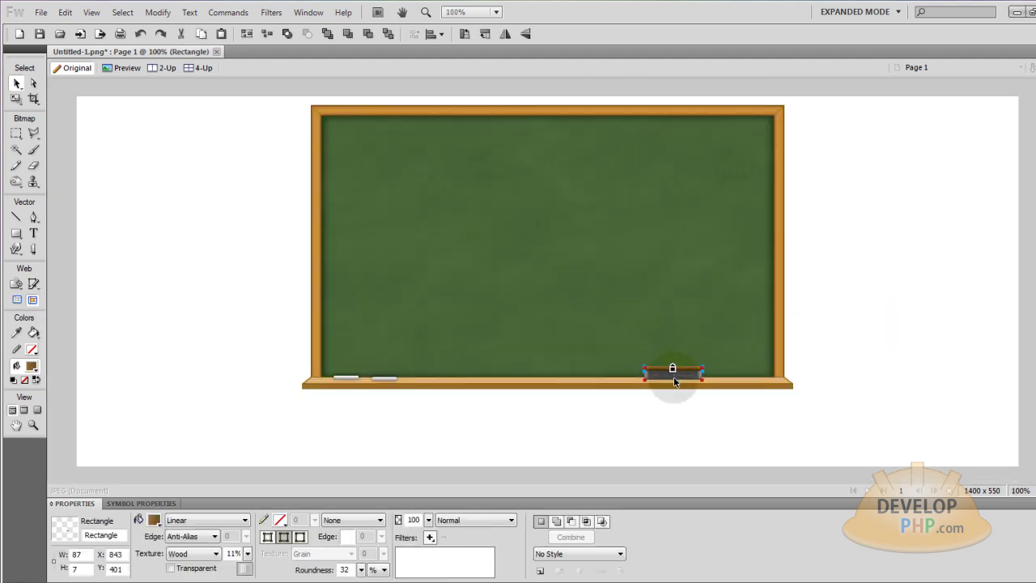
pyautogui.hotkey('ctrl', '=')
pyautogui.hotkey('ctrl', '=')
pyautogui.hotkey('ctrl', '=')
pyautogui.hotkey('ctrl', '=')
pyautogui.keyDown('shift'); pyautogui.click(611, 301); pyautogui.keyUp('shift')
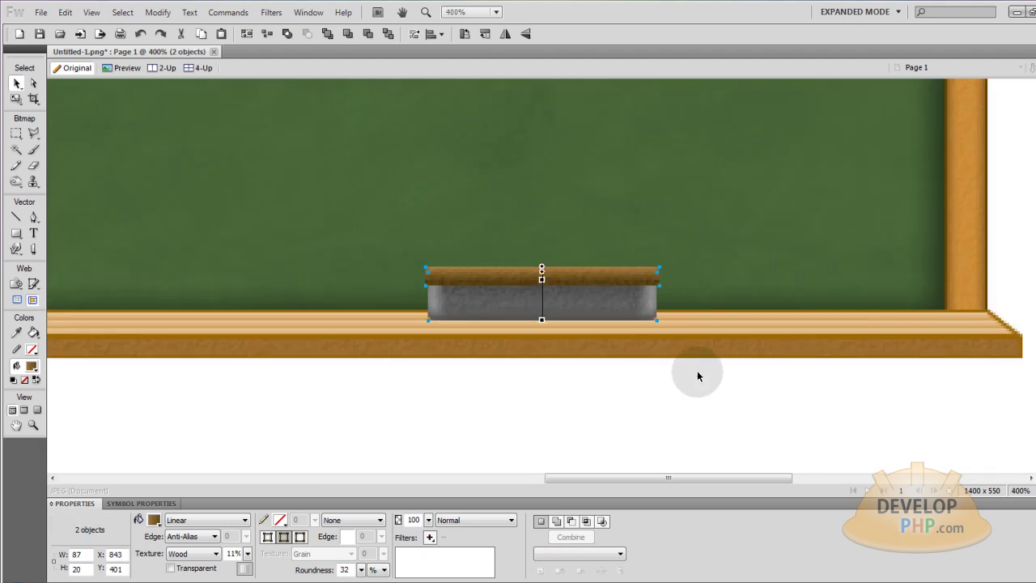
pyautogui.hotkey('ctrl', 'g')
pyautogui.hotkey('ctrl', '-')
pyautogui.hotkey('ctrl', '-')
pyautogui.hotkey('ctrl', '-')
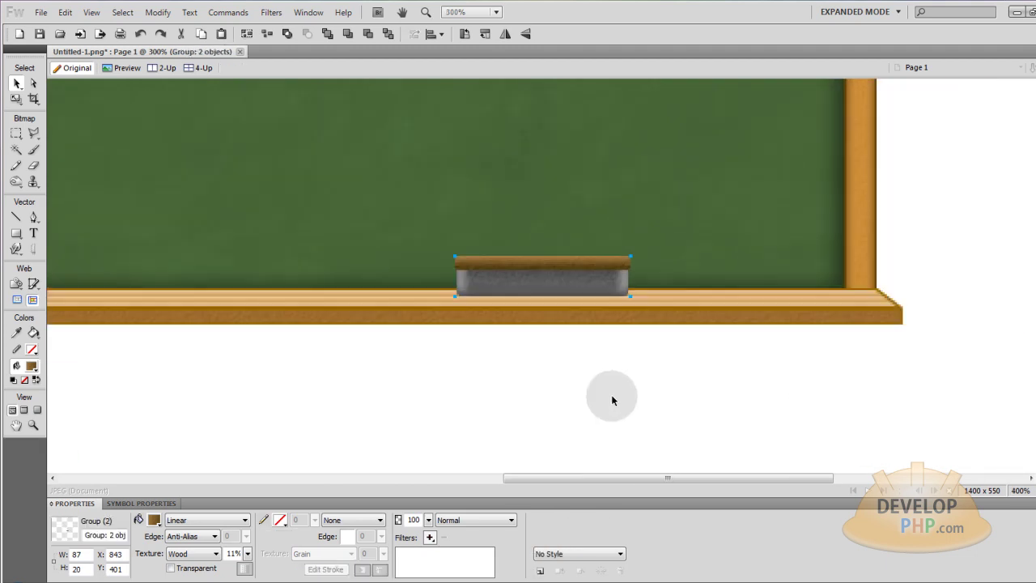
pyautogui.hotkey('ctrl', '-')
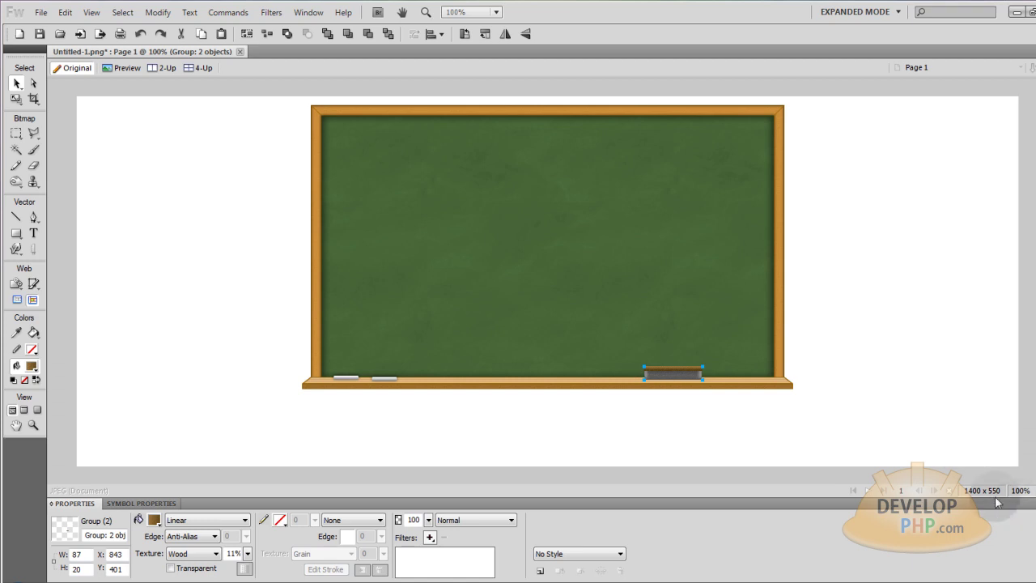
# - Add a Drop Shadow filter to the eraser group and point its angle to 90°
pyautogui.click(430, 538)
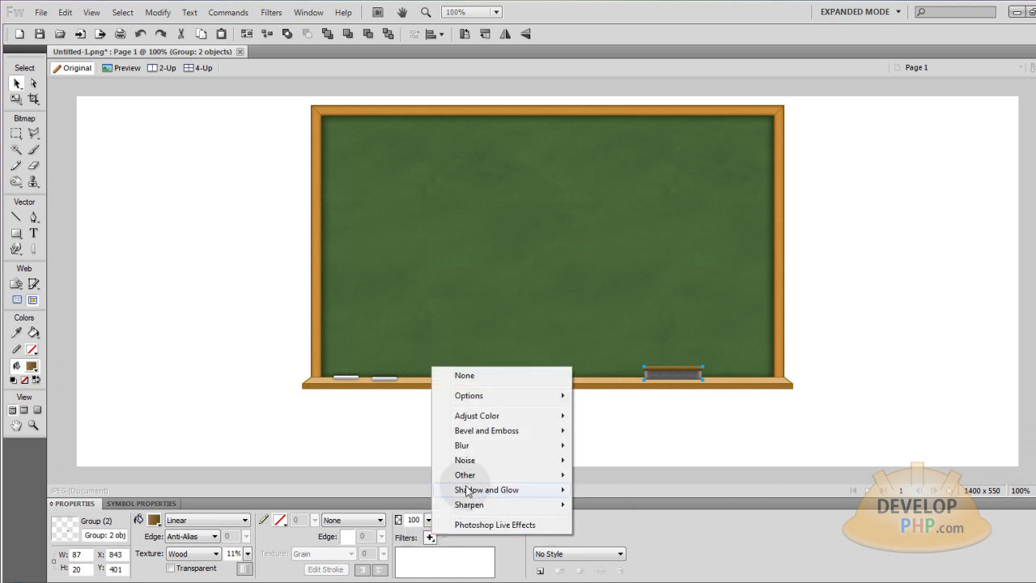
pyautogui.moveTo(486, 490)
pyautogui.click(630, 497)
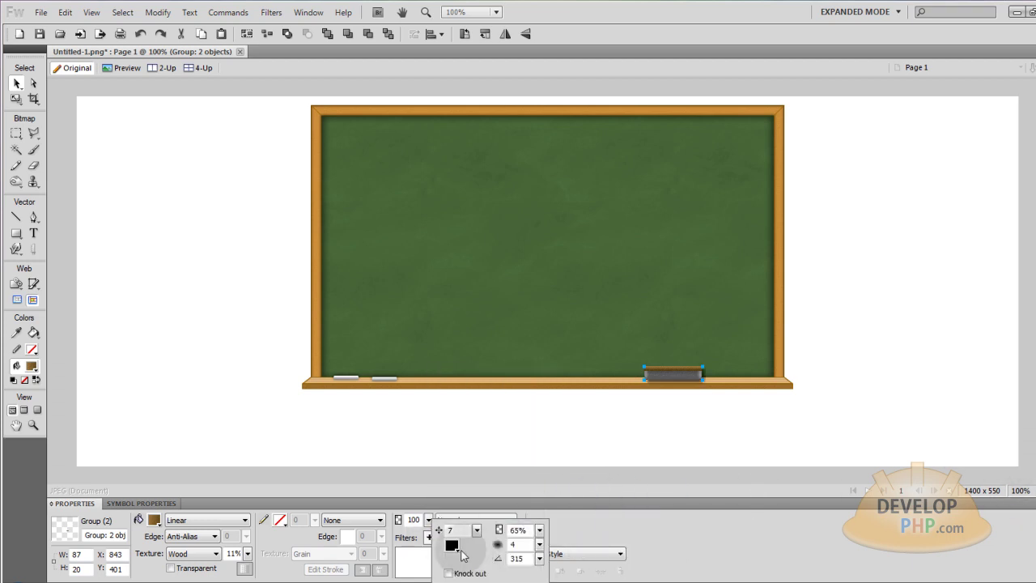
pyautogui.click(539, 558)
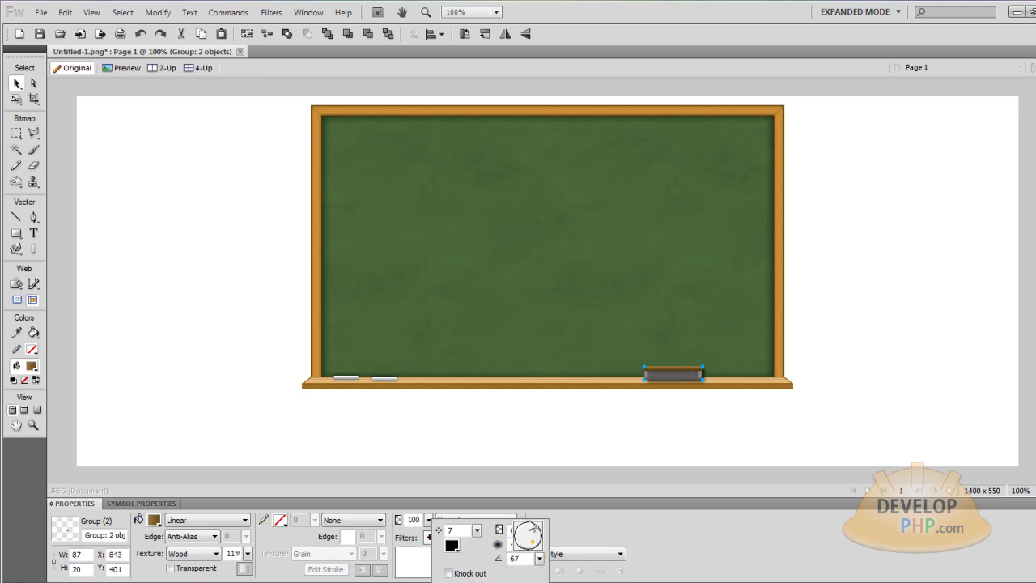
pyautogui.moveTo(532, 537); pyautogui.dragTo(527, 509)
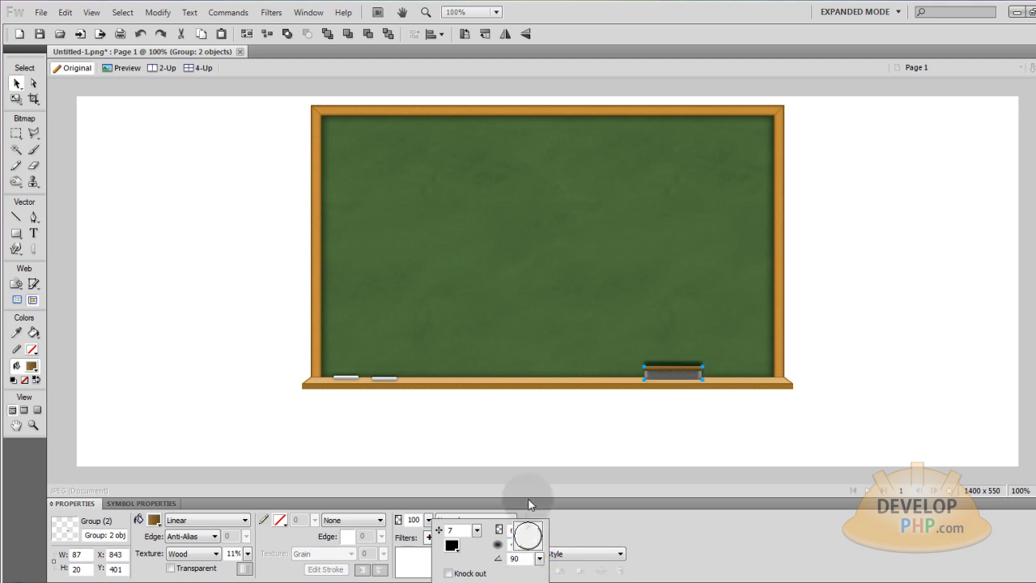
# - Adjust the shadow to softness 14, distance 2 and 46% opacity
pyautogui.click(477, 531)
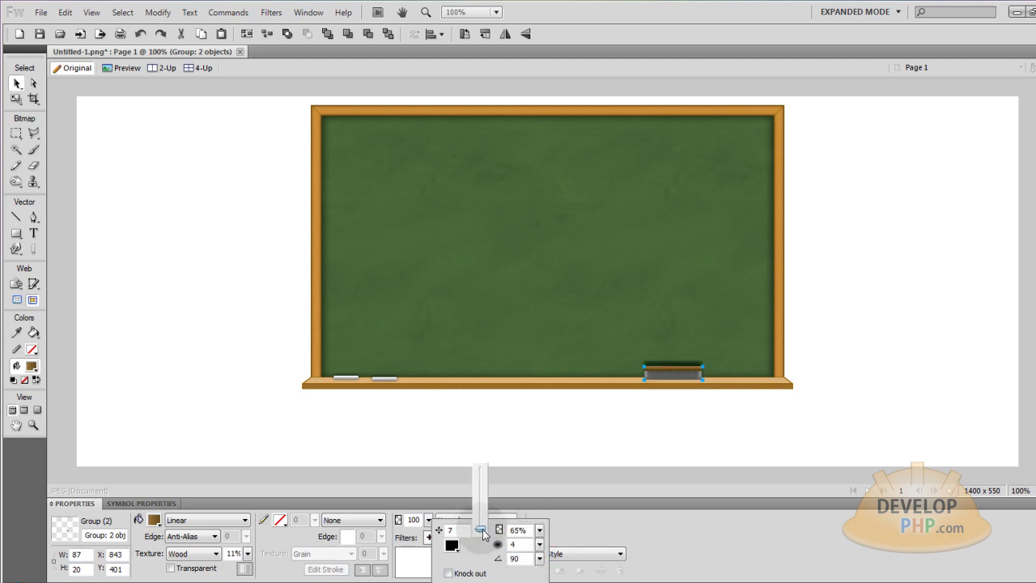
pyautogui.click(482, 536)
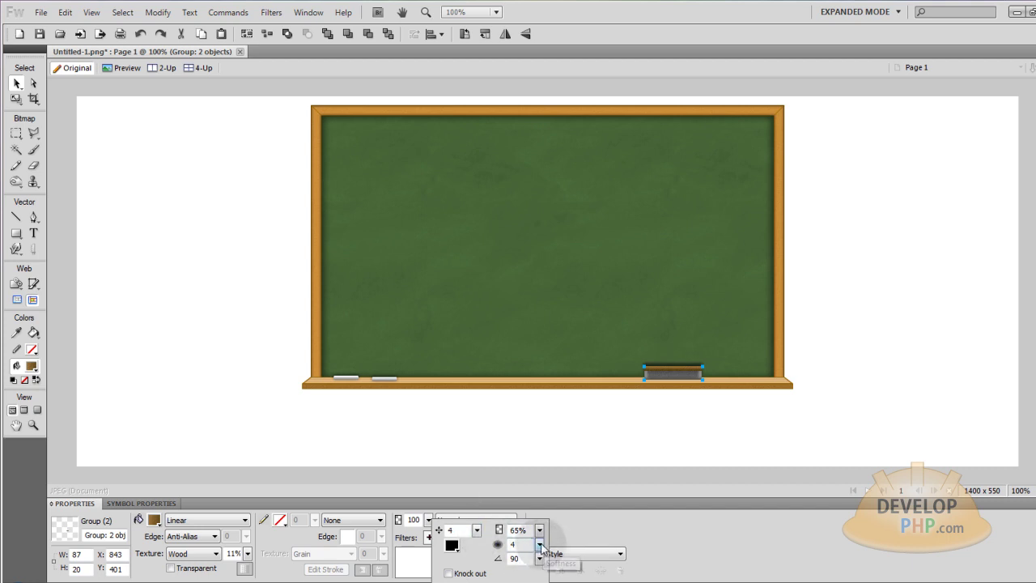
pyautogui.moveTo(541, 548)
pyautogui.mouseDown()
pyautogui.moveTo(542, 532)
pyautogui.moveTo(541, 542)
pyautogui.mouseUp()
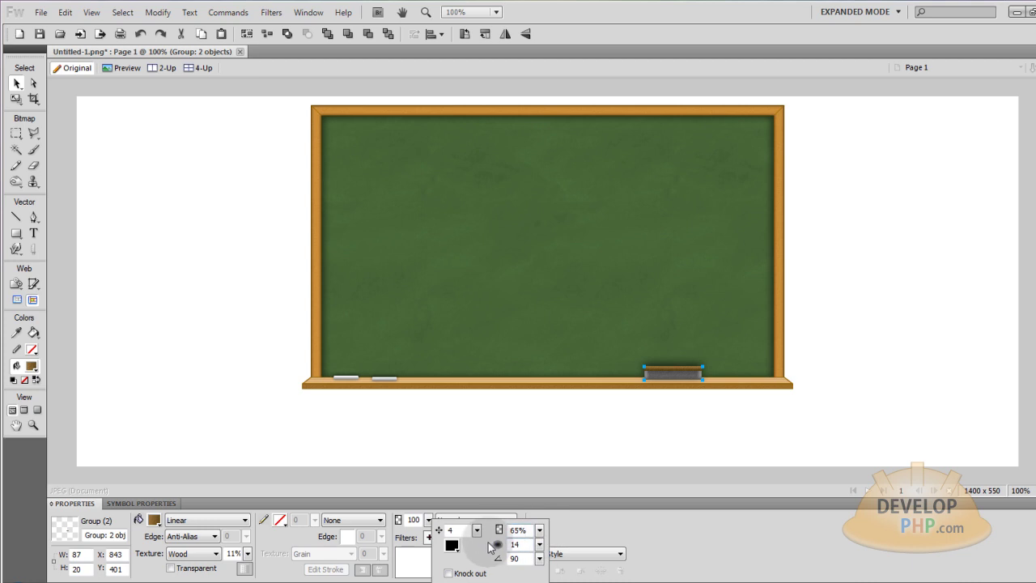
pyautogui.moveTo(477, 535); pyautogui.dragTo(479, 540)
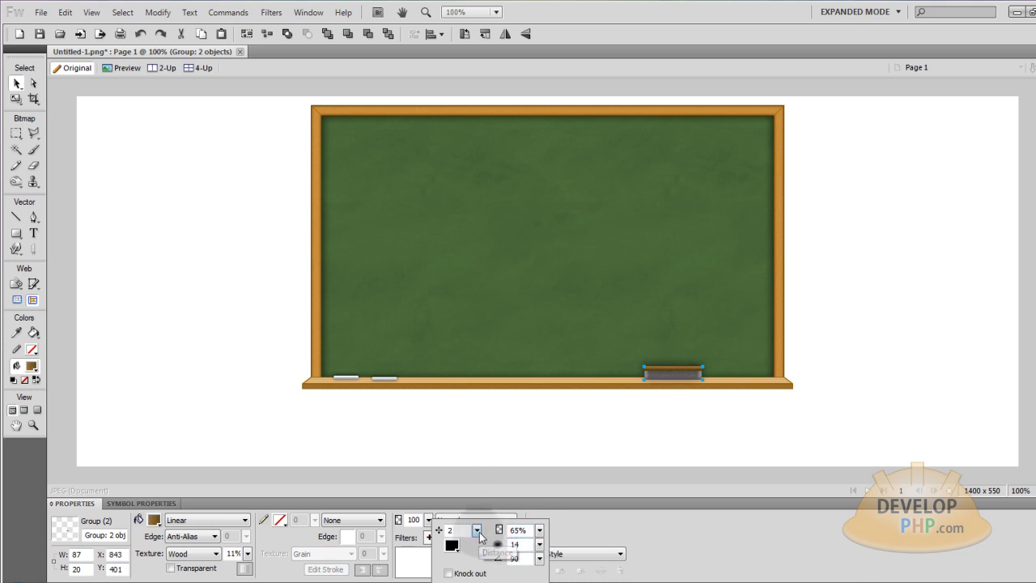
pyautogui.click(625, 436)
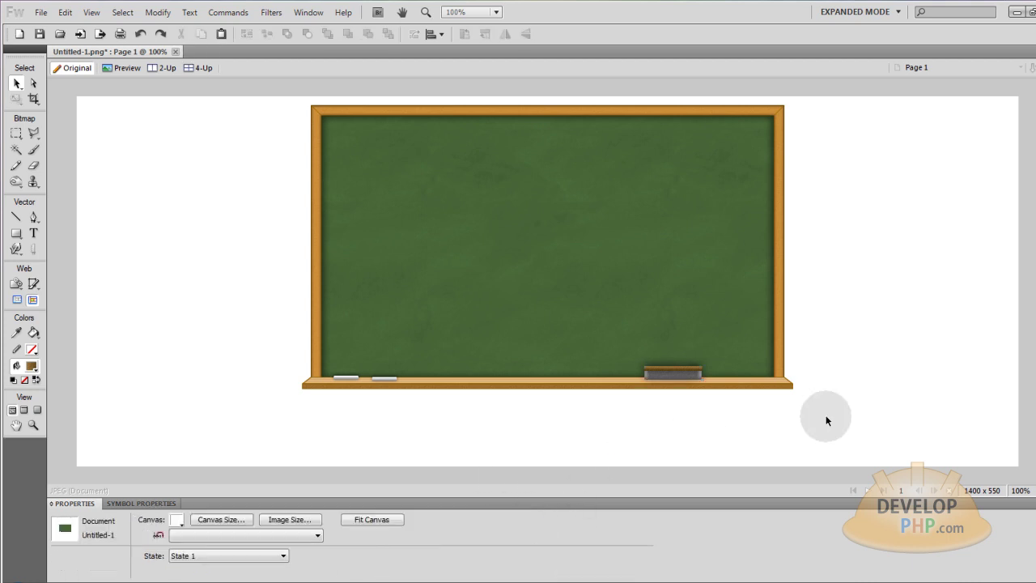
# - Reselect the eraser group, check its Drop Shadow settings, then deselect it
pyautogui.click(678, 386)
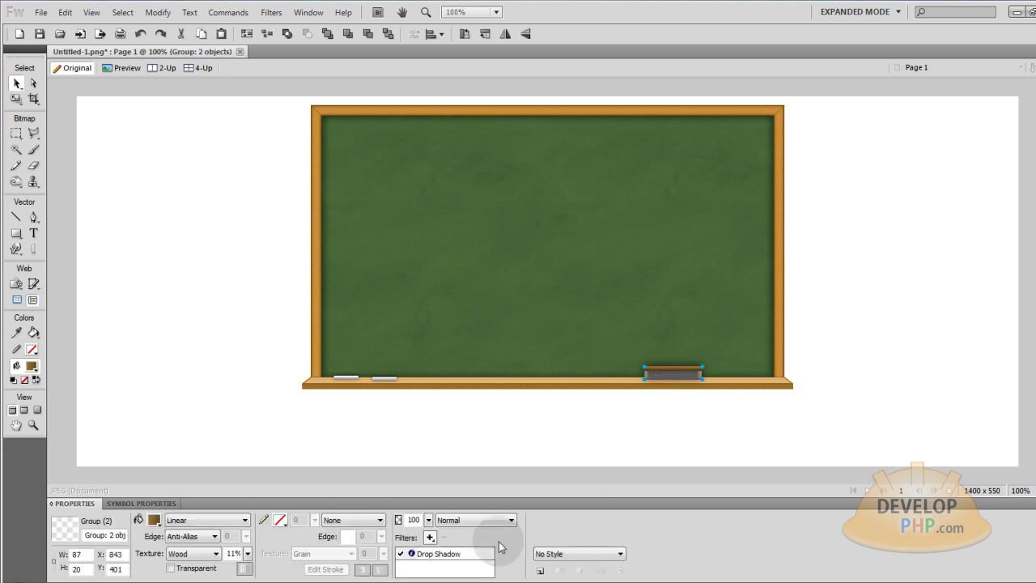
pyautogui.doubleClick(441, 554)
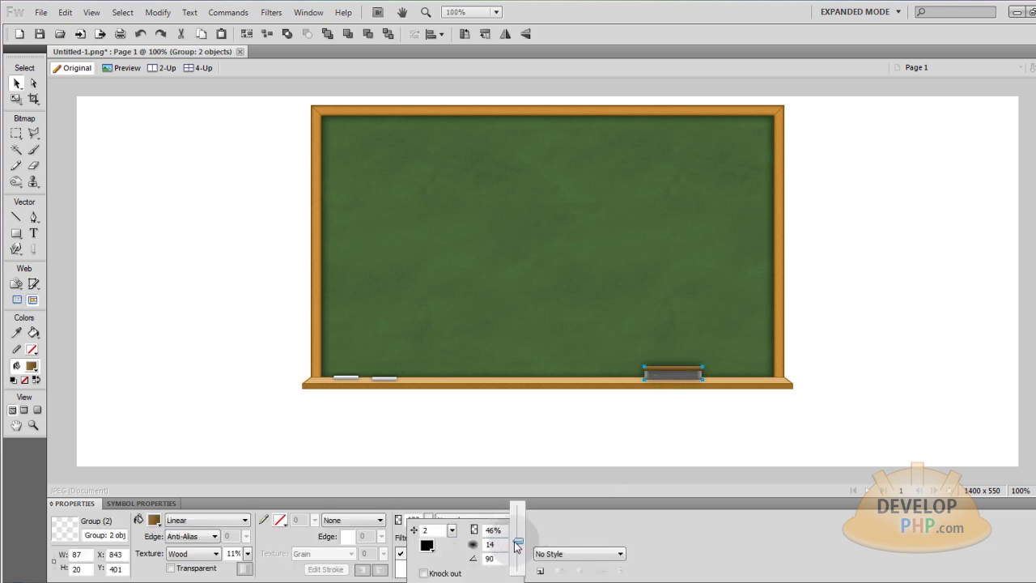
pyautogui.click(694, 455)
pyautogui.click(694, 456)
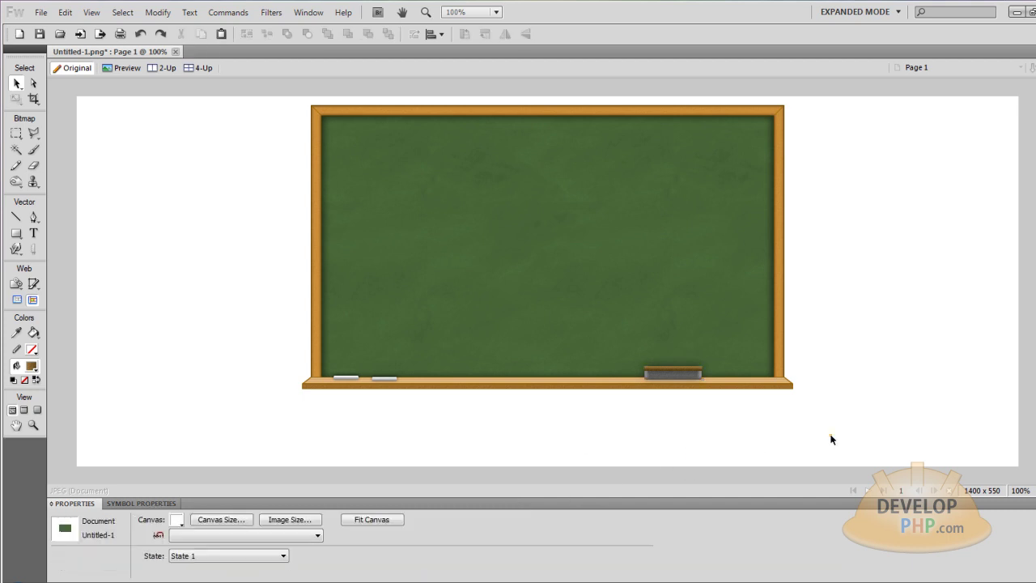
pyautogui.click(869, 412)
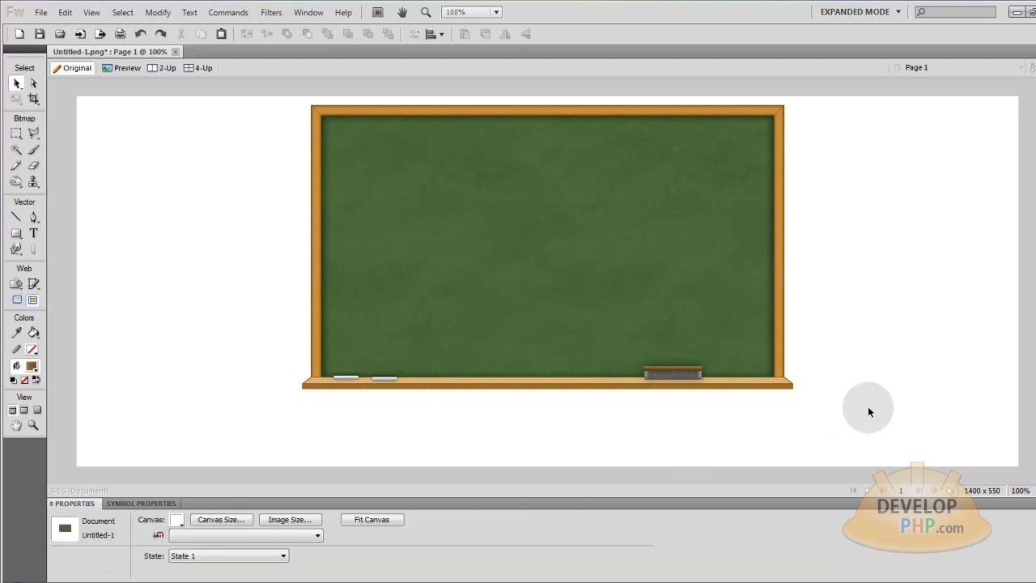
# - Group all eleven chalkboard parts, move the group lower, and fit the canvas to 730 x 422
pyautogui.click(201, 235)
pyautogui.hotkey('ctrl', 'a')
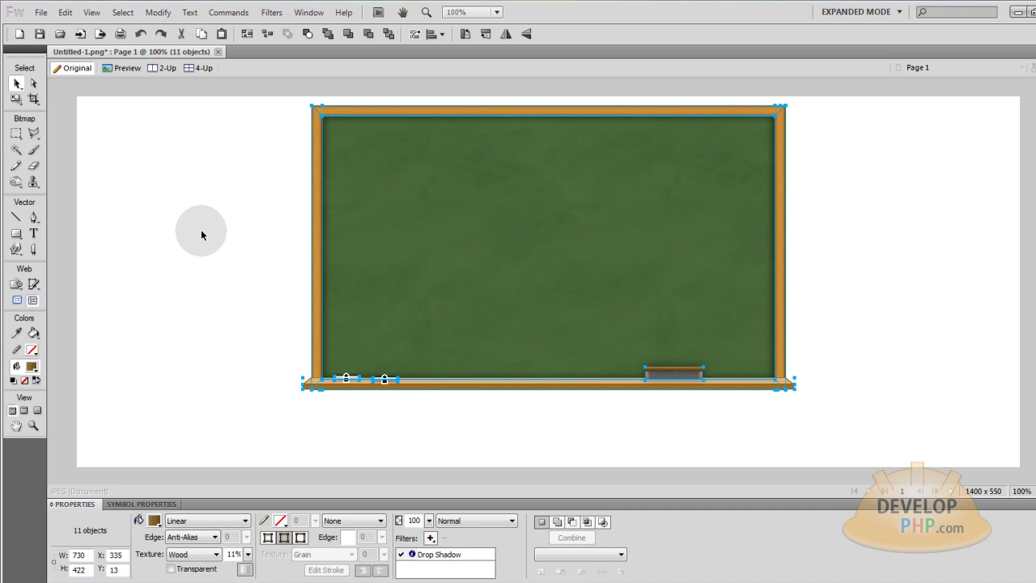
pyautogui.hotkey('ctrl', 'g')
pyautogui.moveTo(524, 219); pyautogui.dragTo(429, 247)
pyautogui.click(168, 204)
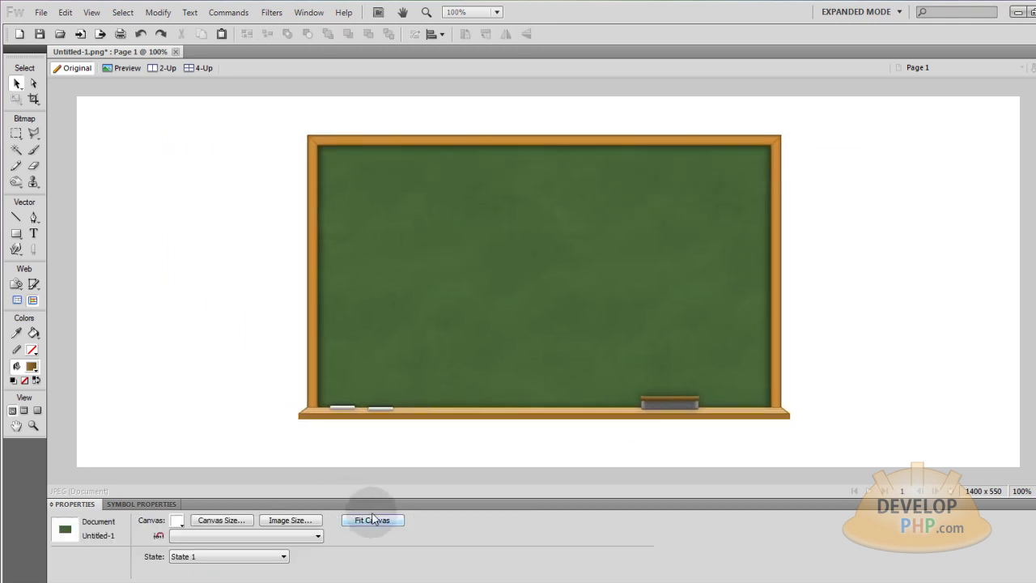
pyautogui.click(372, 521)
pyautogui.click(194, 315)
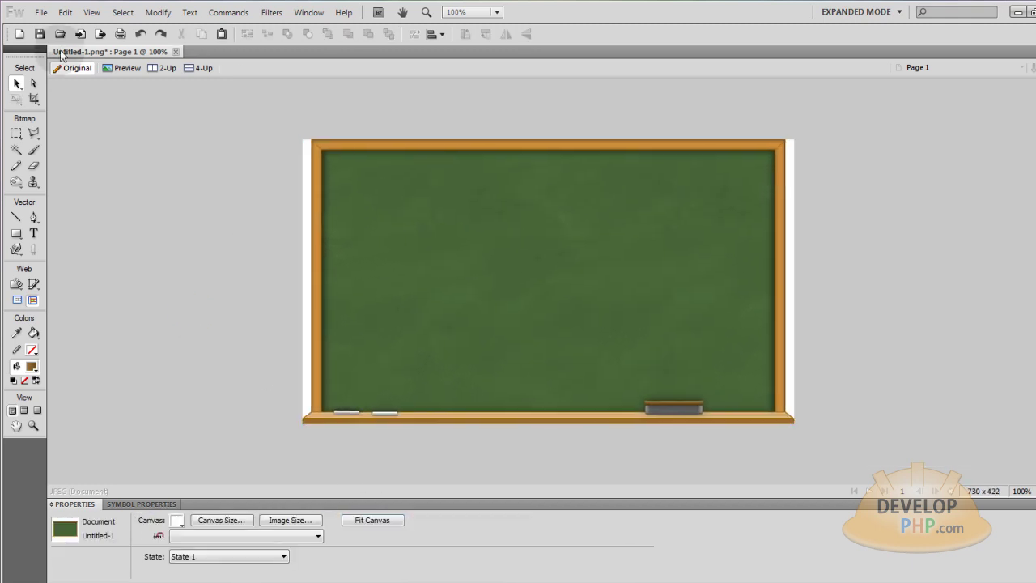
# - Start the Export Wizard from the File menu, then cancel it
pyautogui.click(40, 12)
pyautogui.click(81, 364)
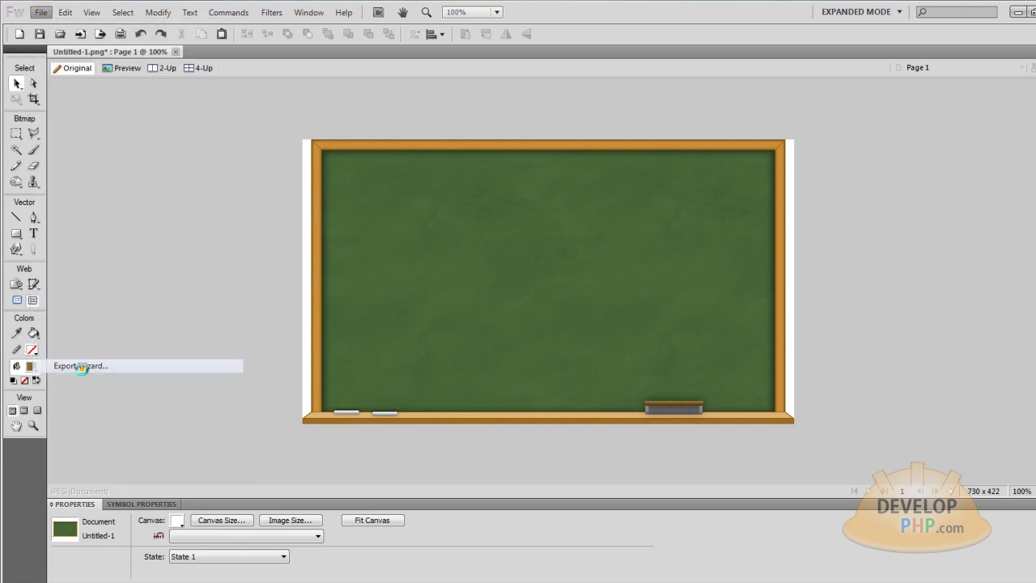
pyautogui.click(650, 388)
pyautogui.click(203, 207)
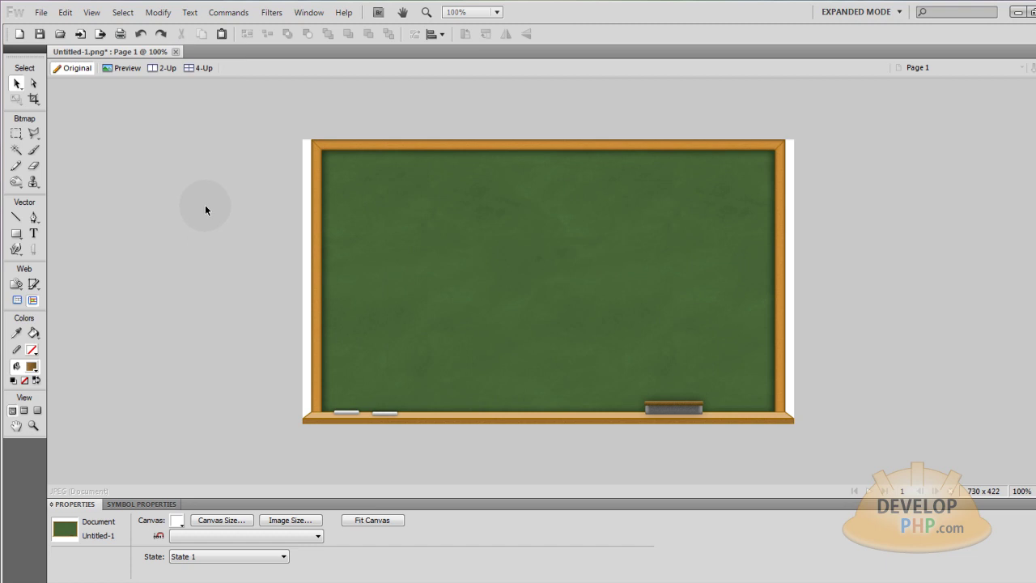